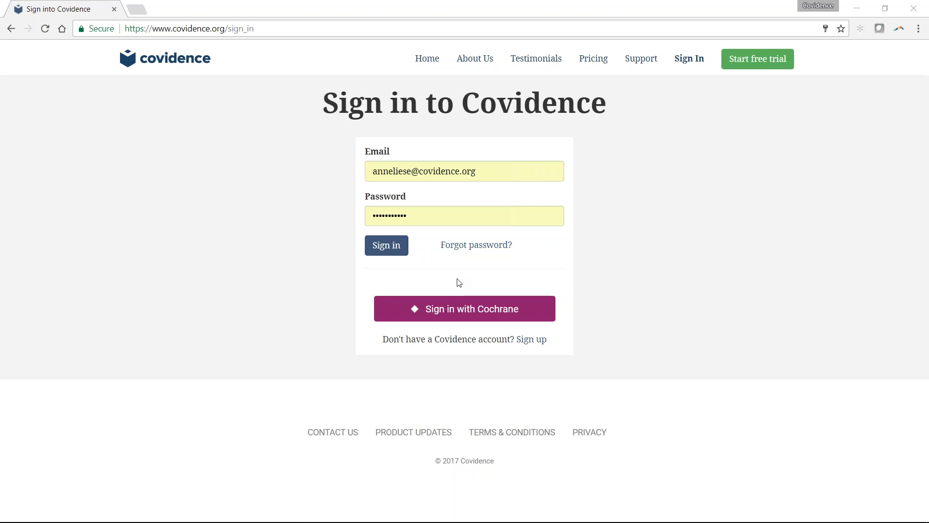
- Sign in to Covidence with the Cochrane account and accept Covidence's access to Cochrane data
click(470, 319)
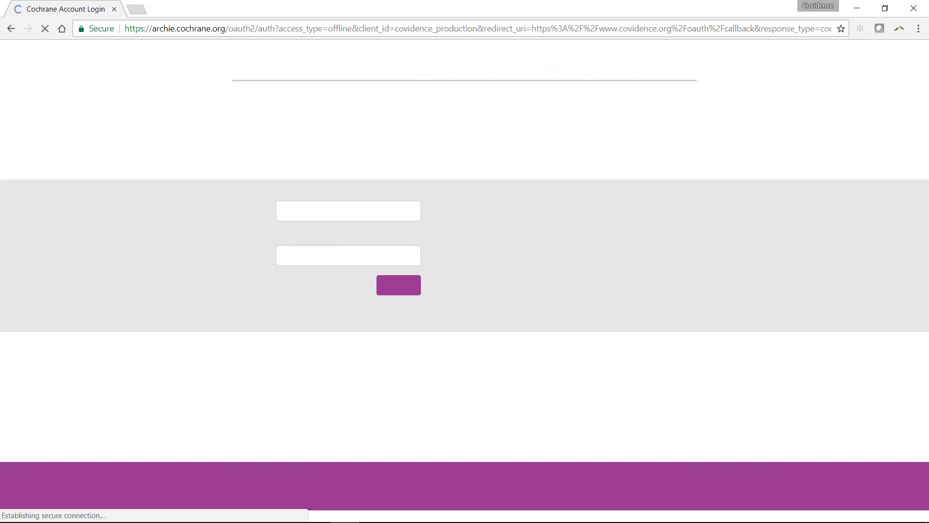
click(387, 291)
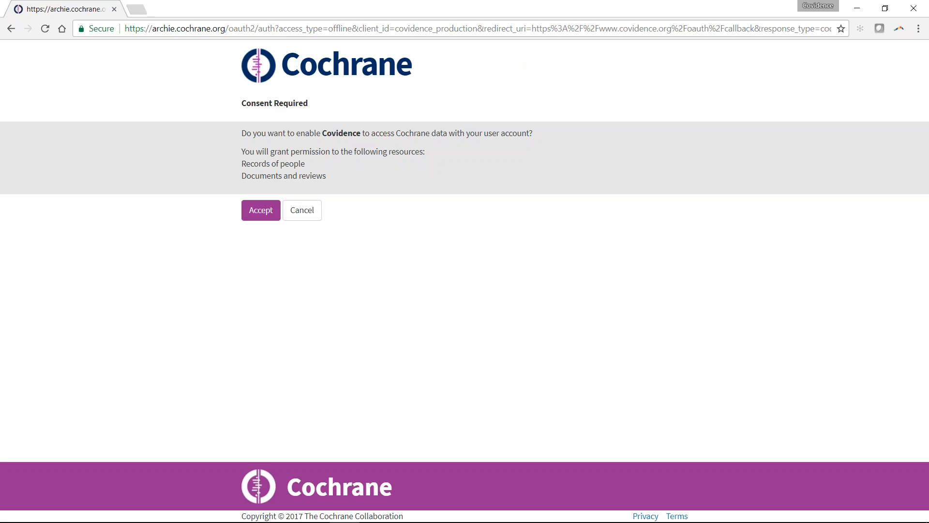
click(261, 210)
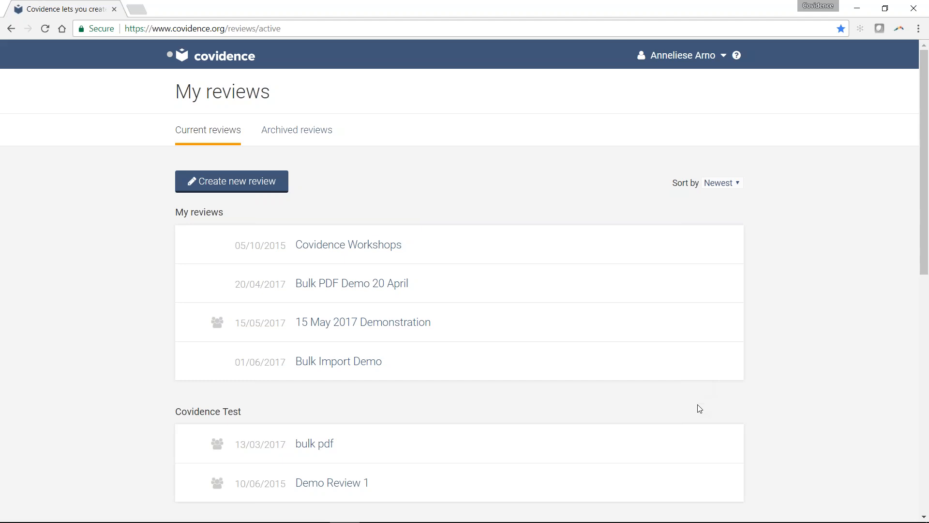
- Open the Covidence Workshops review from the list of current reviews
scroll(699, 408, down, 1)
mouse_move(697, 521)
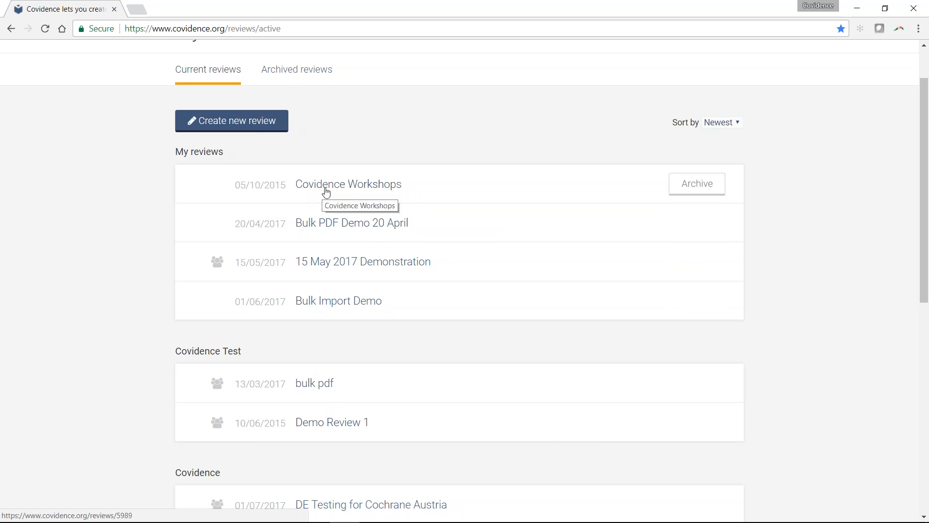
click(355, 192)
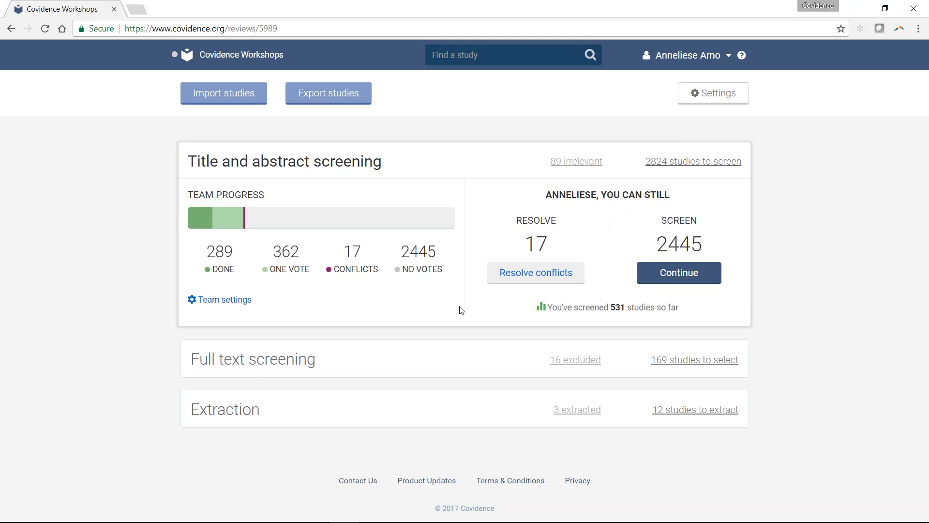
- View the team progress summaries for full text screening, extraction, and title and abstract screening
click(247, 356)
click(245, 409)
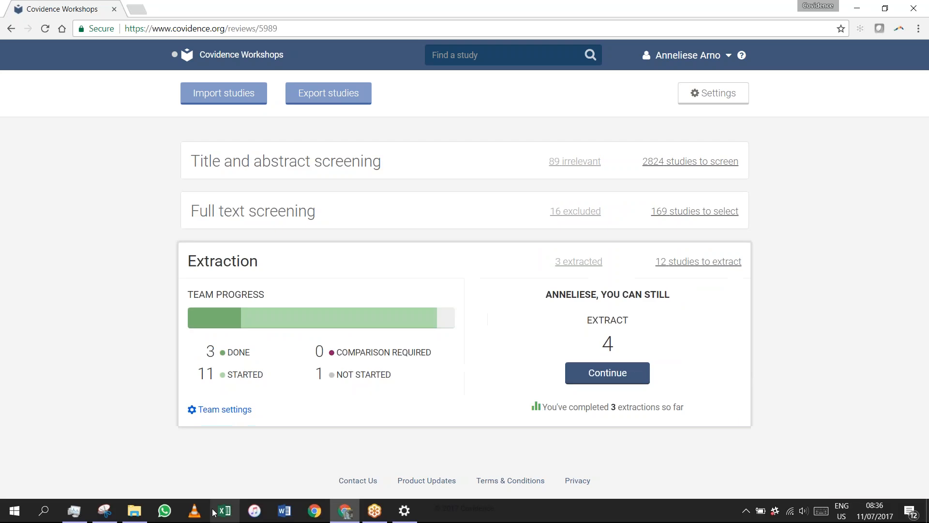
click(252, 221)
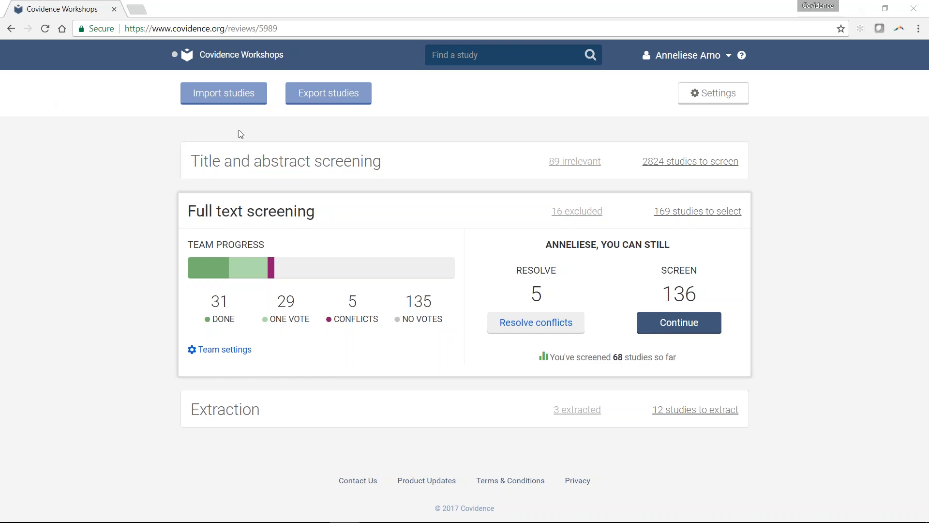
click(251, 163)
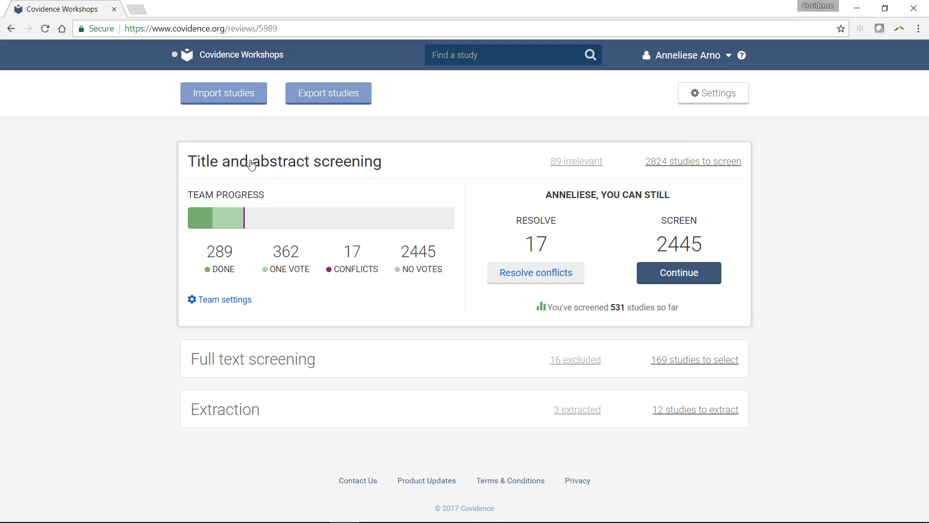
- Open the study import page and choose Screen as the stage to import references into
click(245, 97)
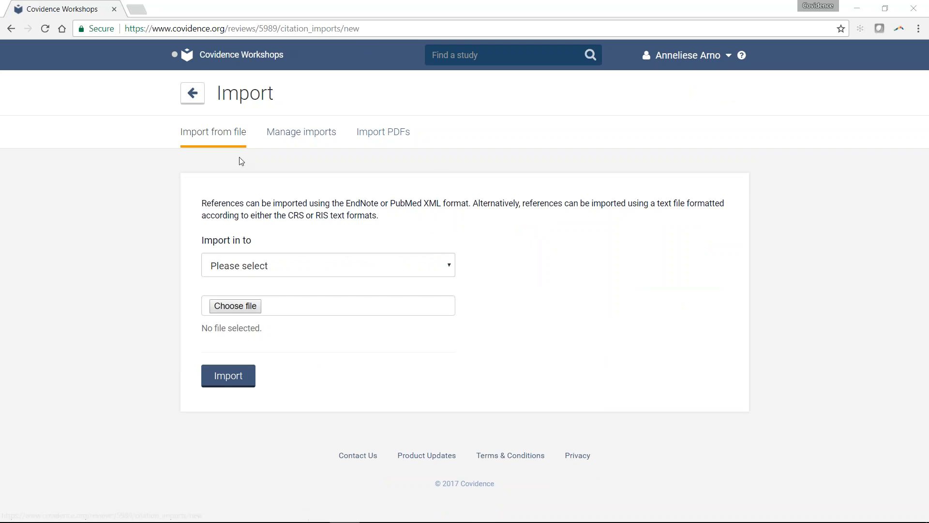
click(310, 269)
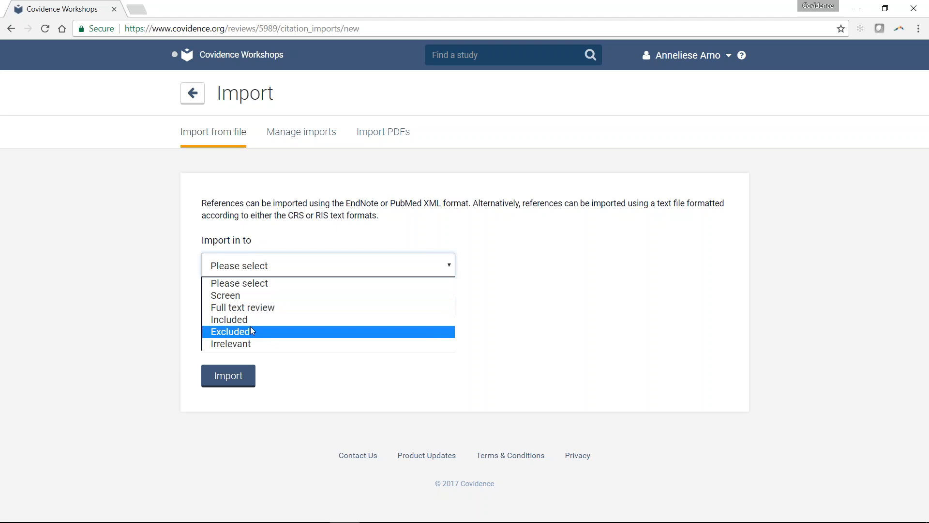
click(257, 296)
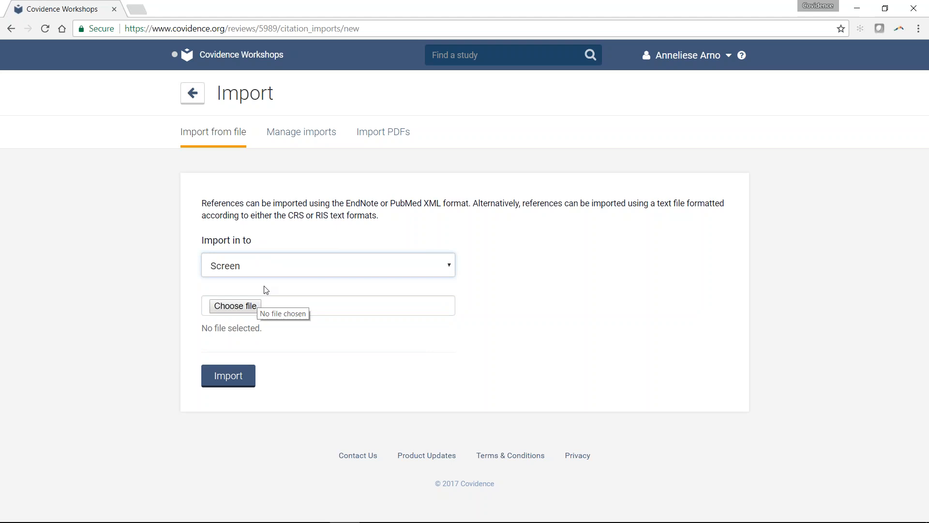
click(237, 304)
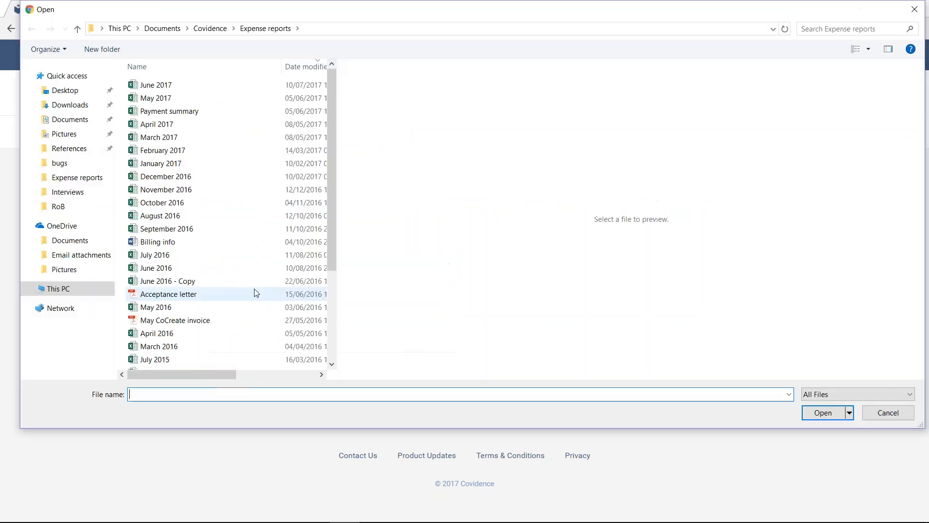
click(204, 29)
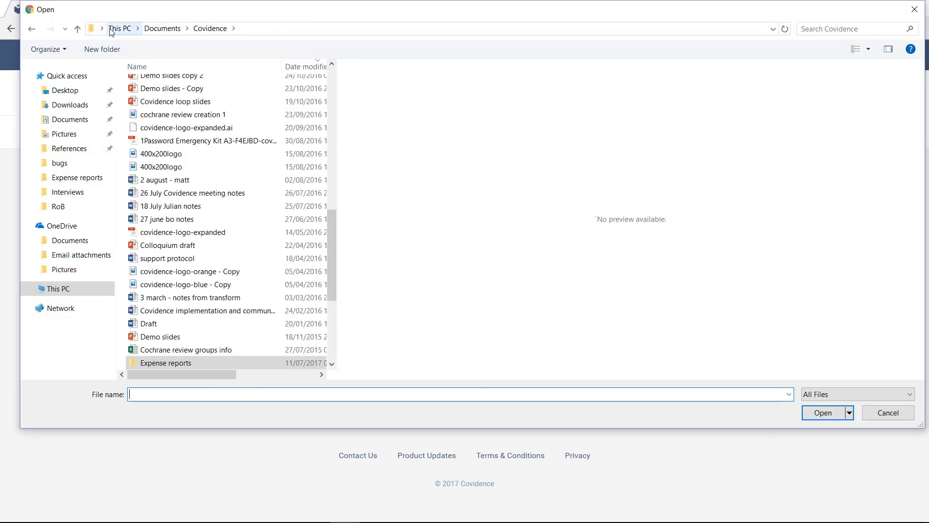
click(886, 414)
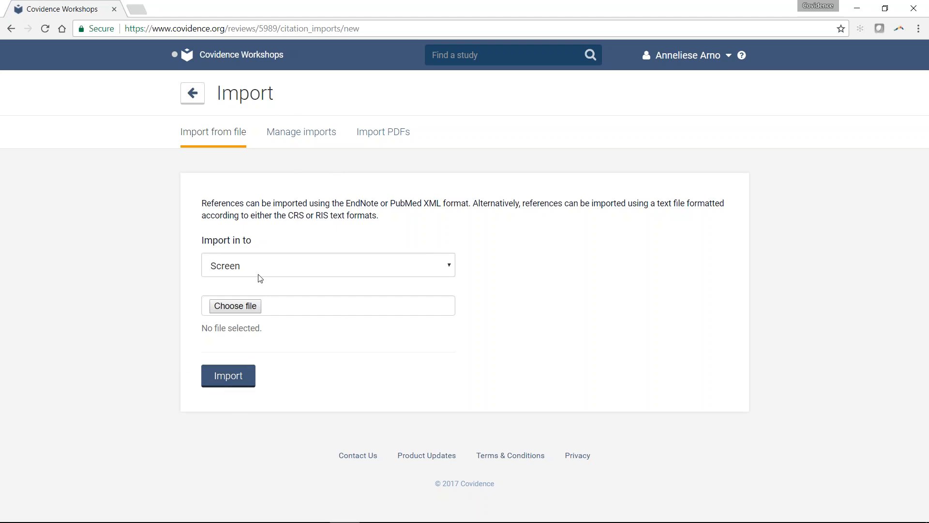
- Examine the history of past file imports, including their reference and duplicate figures and the undo options
click(297, 145)
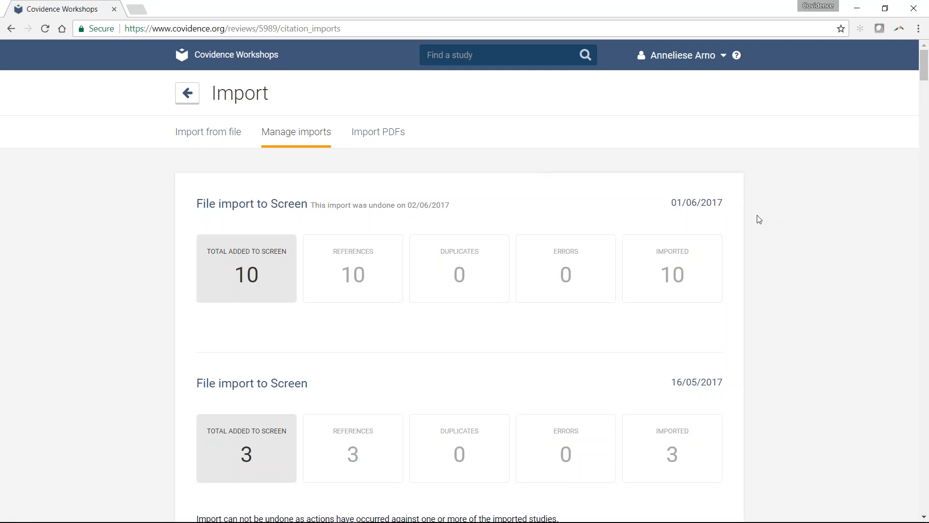
scroll(757, 218, down, 3)
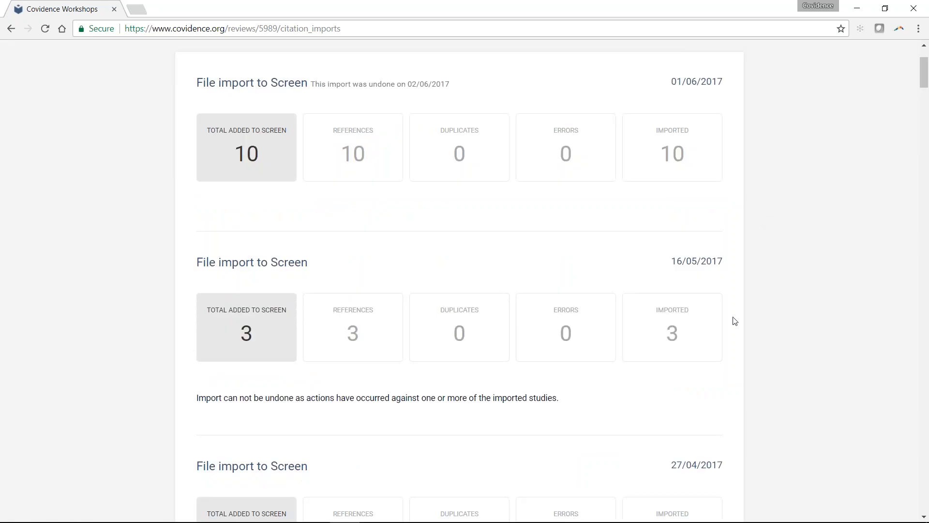
scroll(734, 321, down, 2)
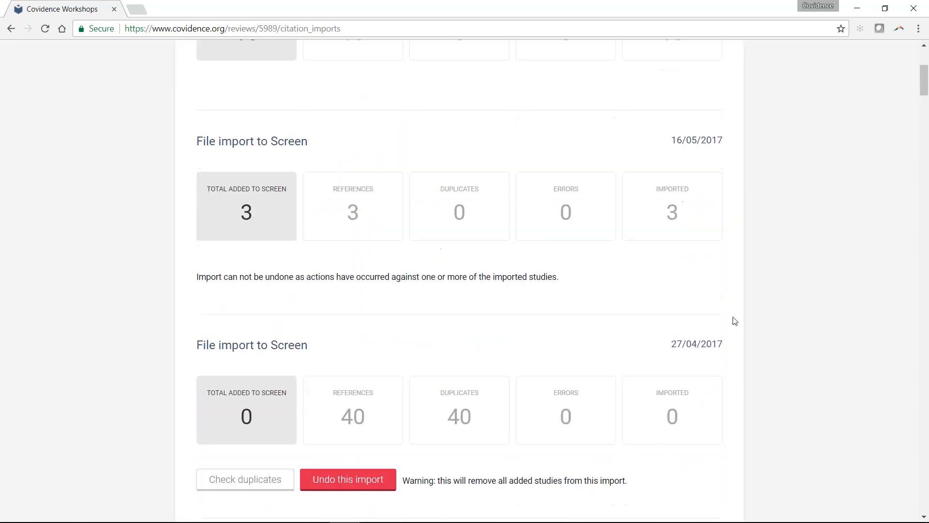
scroll(734, 320, down, 2)
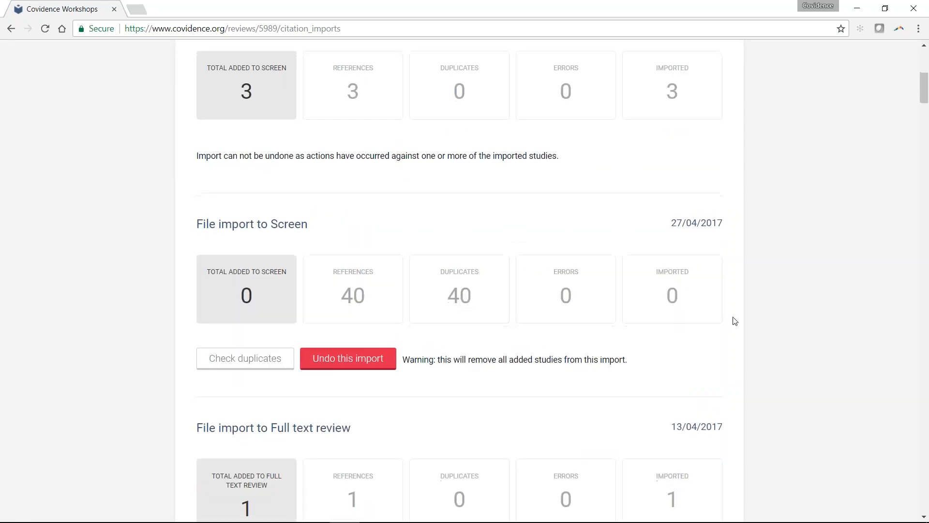
scroll(735, 321, down, 1)
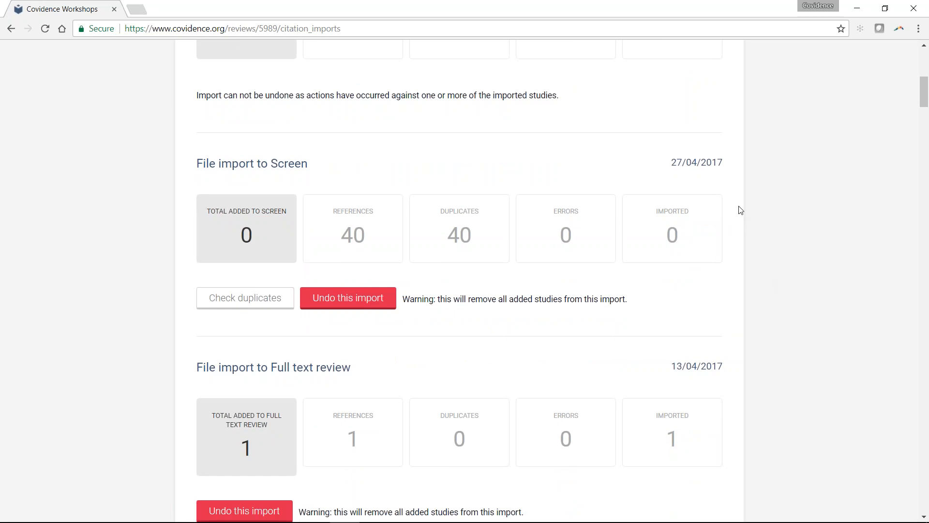
scroll(740, 210, down, 1)
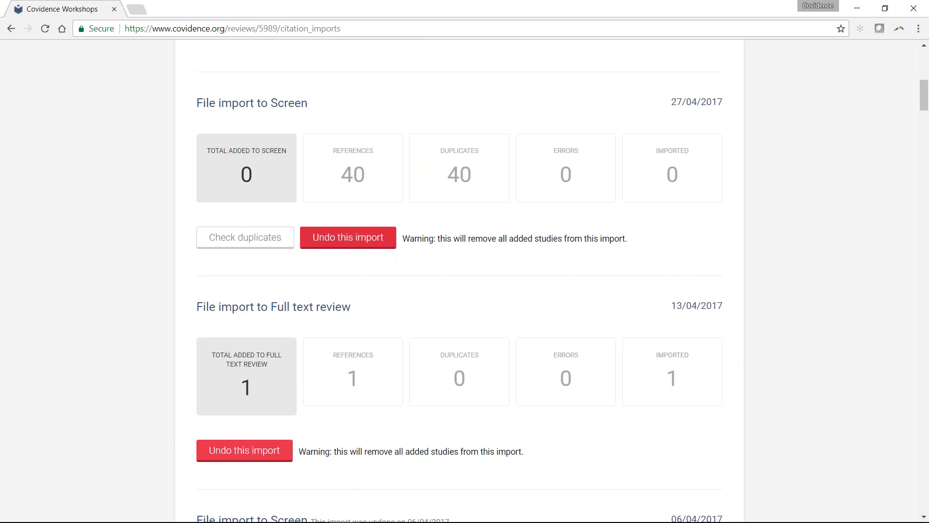
scroll(360, 252, down, 3)
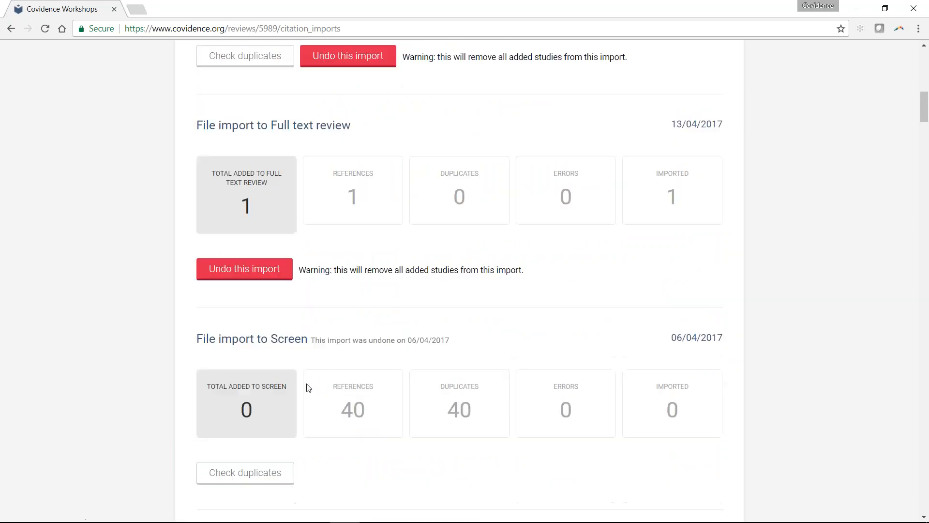
scroll(420, 338, down, 1)
scroll(420, 339, down, 5)
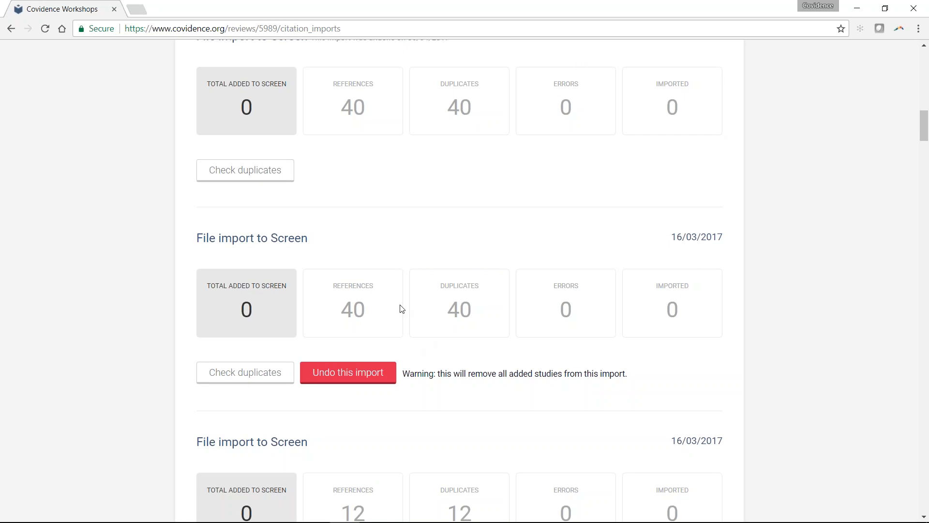
scroll(401, 309, down, 4)
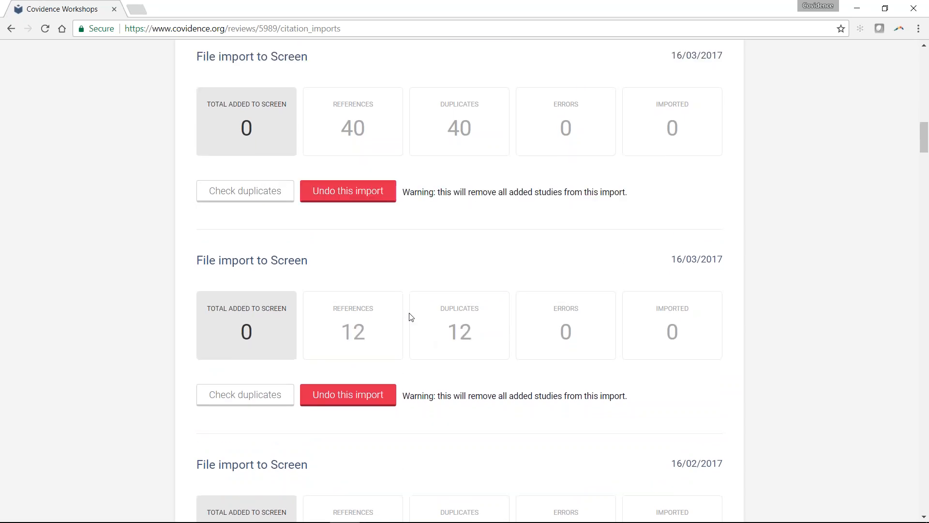
scroll(408, 317, down, 5)
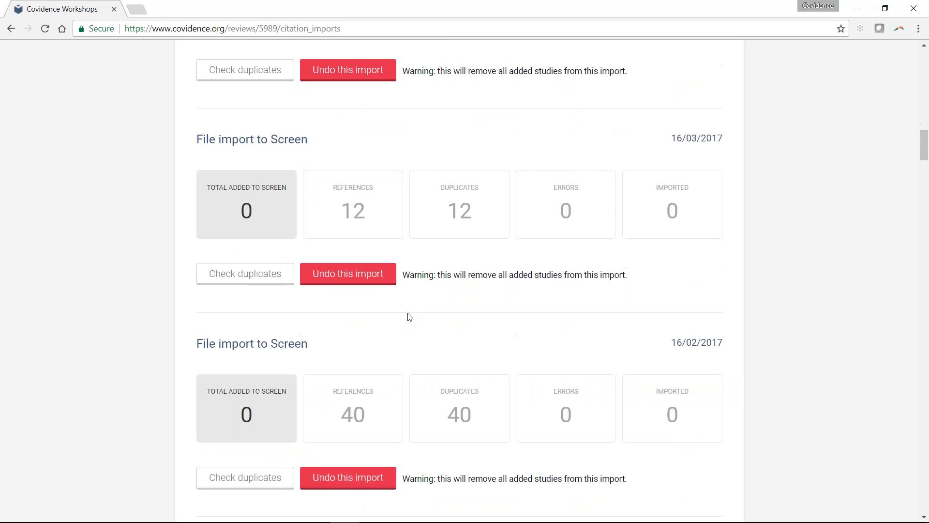
scroll(409, 316, down, 1)
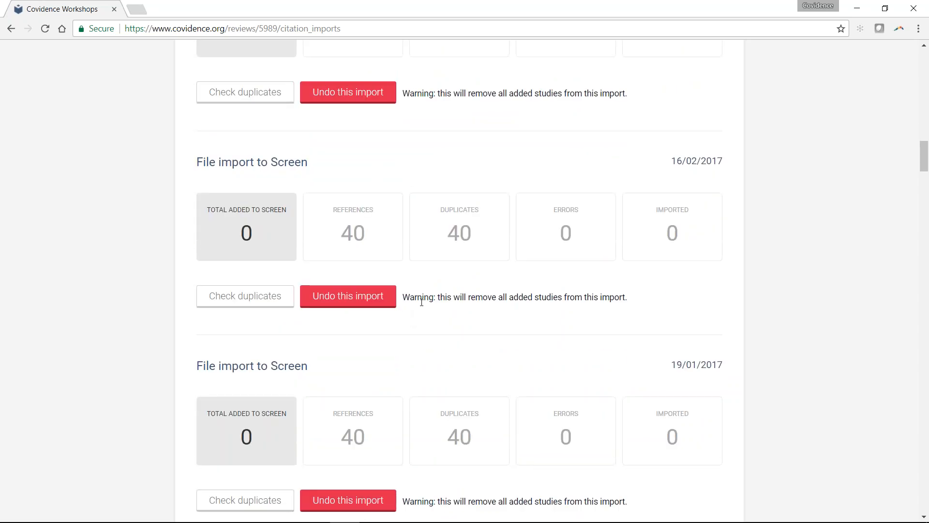
- View the PDF import page and the file import form, and return to the review's overview
scroll(421, 302, up, 5)
scroll(422, 302, up, 5)
scroll(464, 270, up, 12)
scroll(430, 91, up, 10)
click(370, 144)
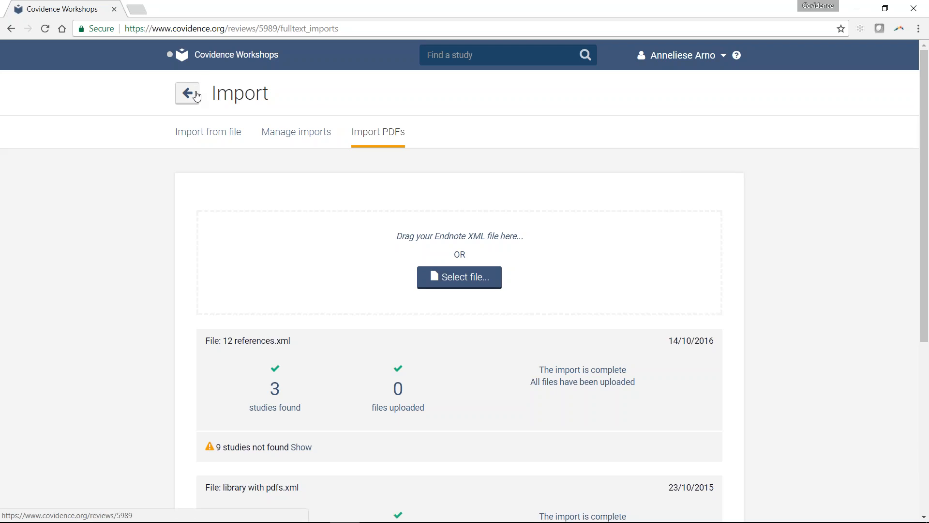
click(189, 132)
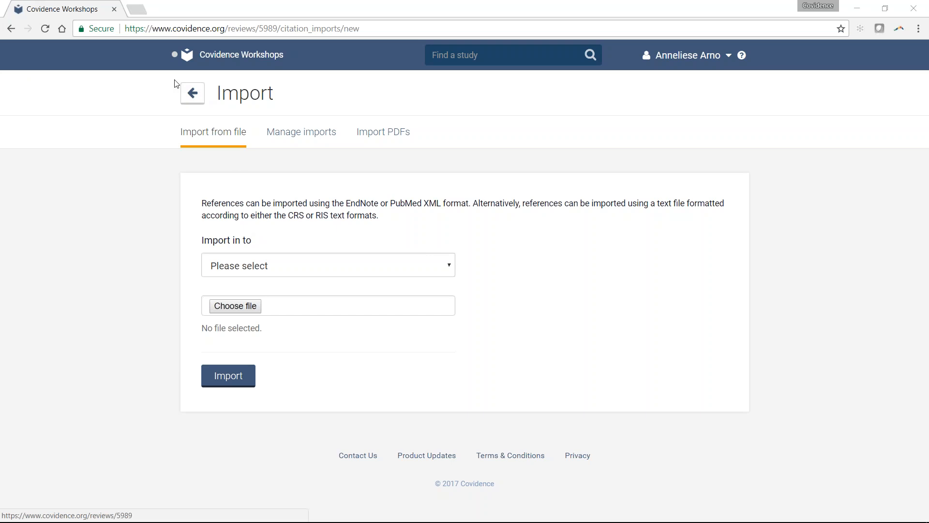
click(192, 93)
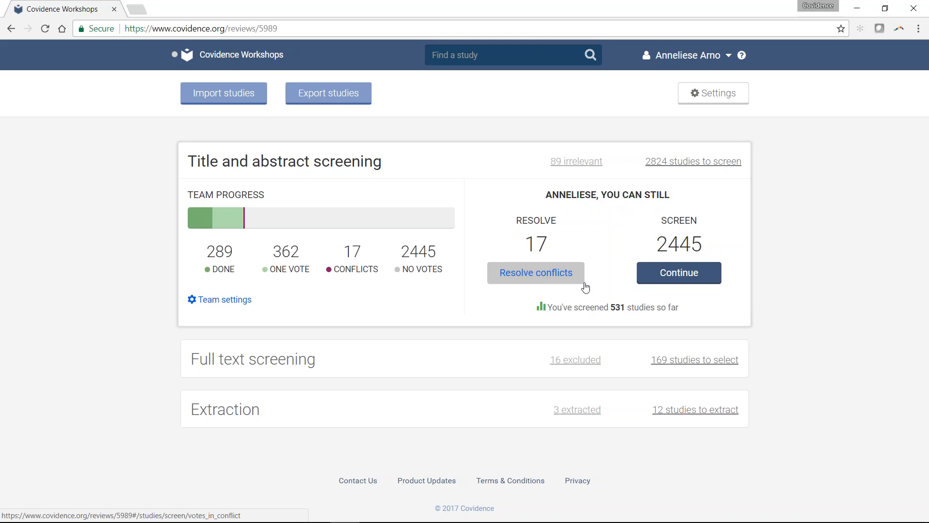
- Continue title and abstract screening and vote No on the first four references: #3228, #1701, #2999 and #342
click(653, 276)
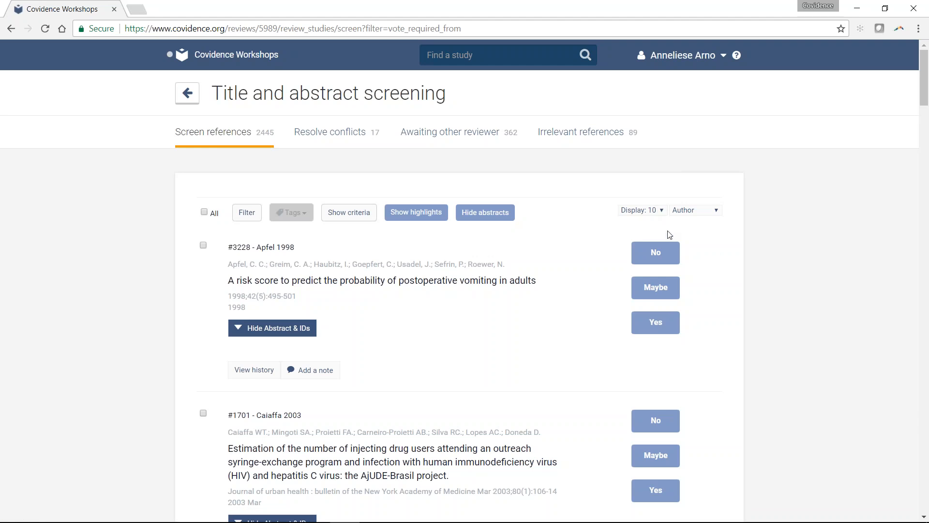
click(672, 256)
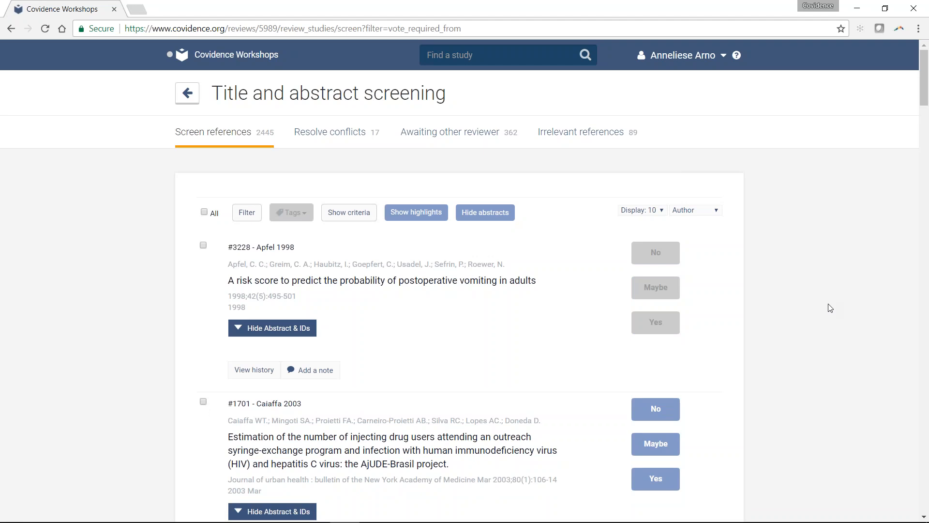
click(656, 254)
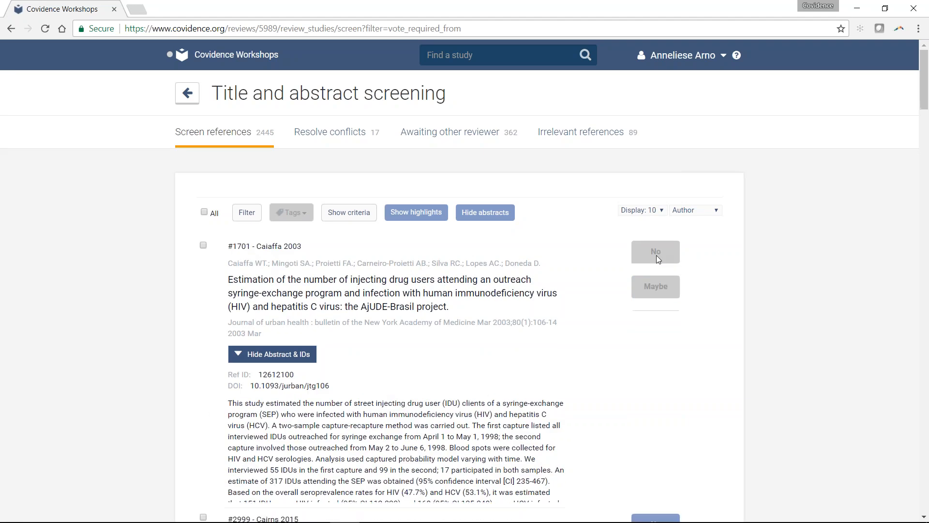
click(656, 252)
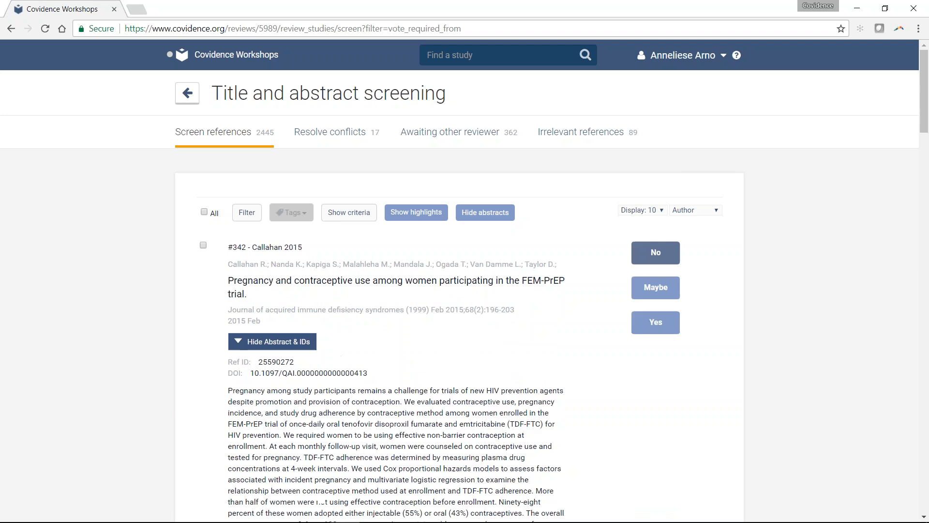
click(647, 258)
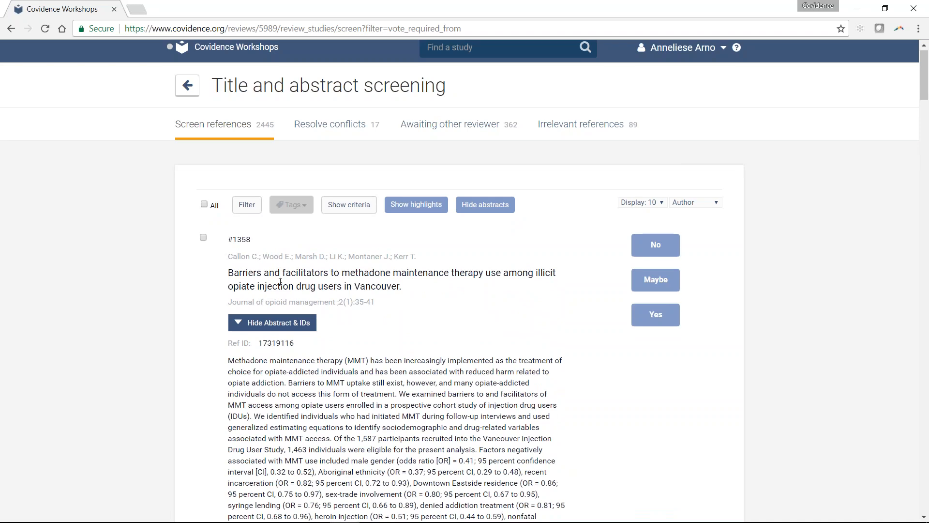
- Turn on keyword highlights in the abstracts of the references being screened
scroll(281, 281, down, 1)
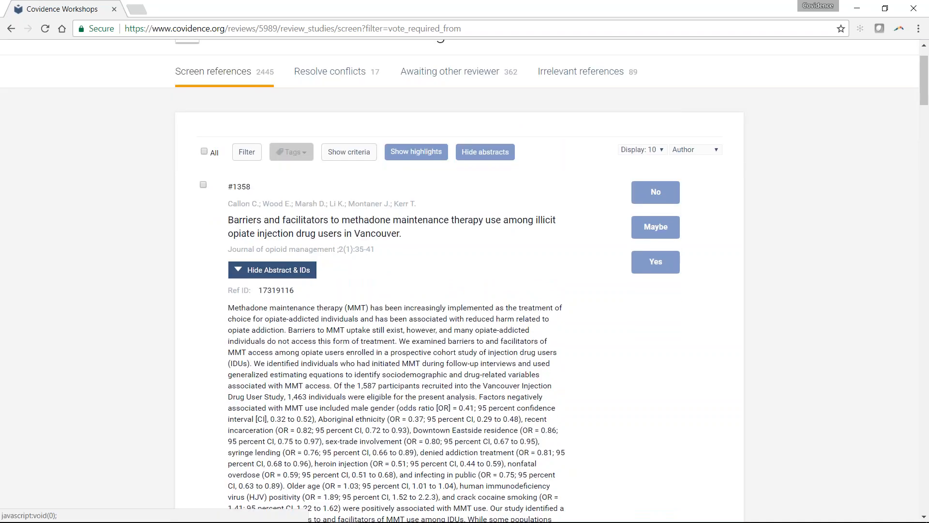
click(400, 153)
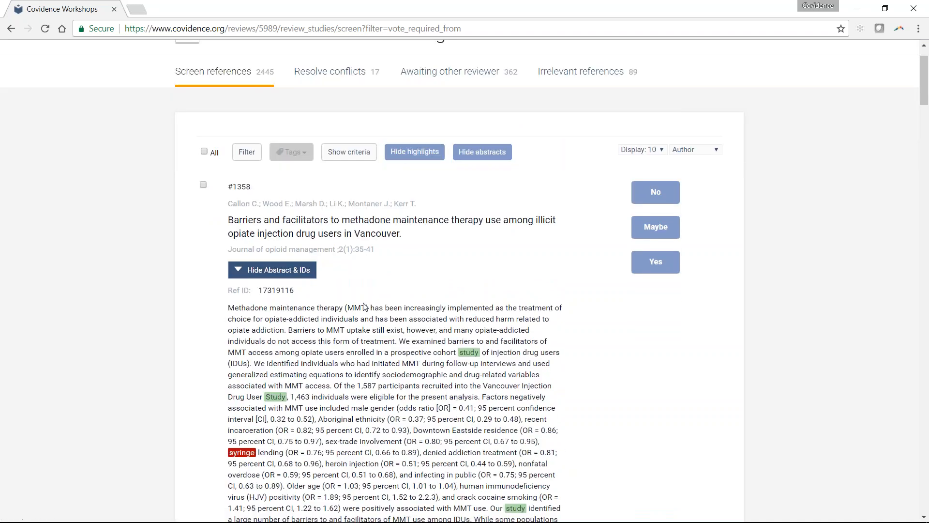
- Read the highlighted abstract of reference #1358 and vote on the references ahead of #2538
scroll(364, 306, down, 1)
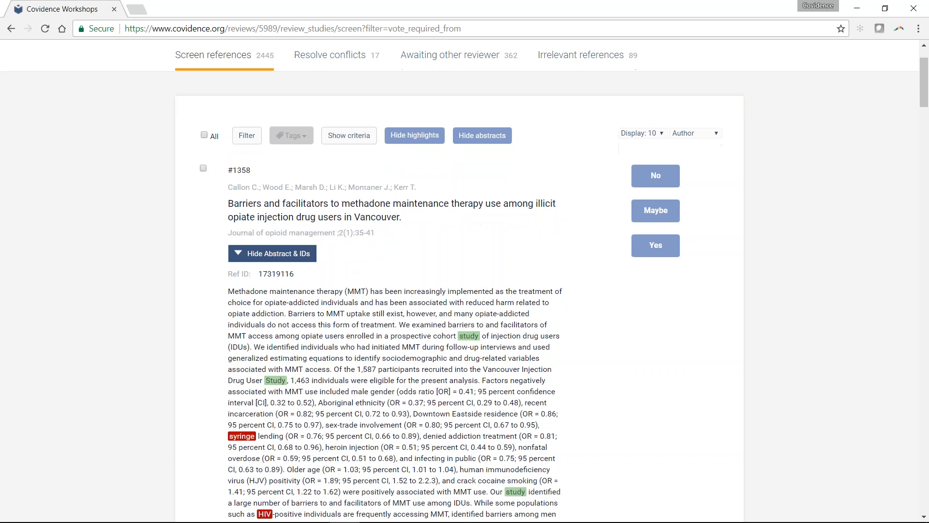
scroll(511, 280, down, 2)
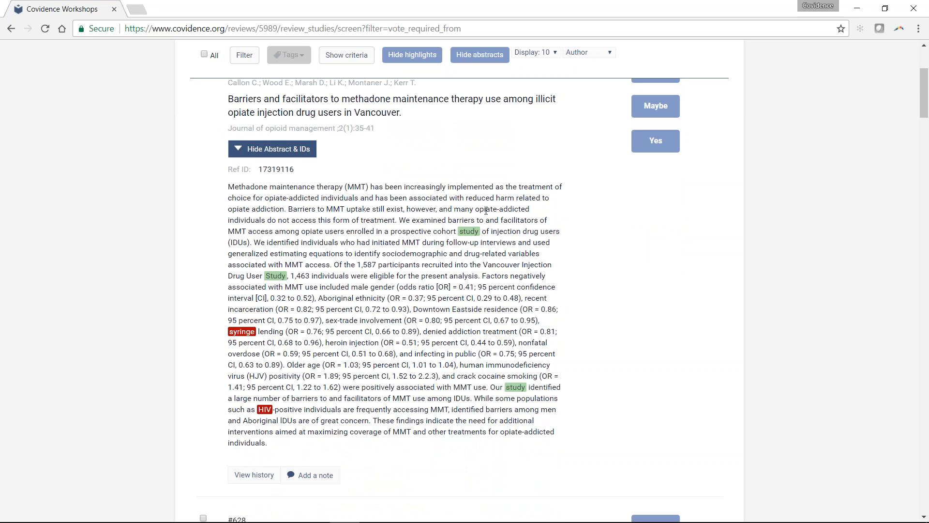
scroll(486, 211, down, 1)
scroll(485, 210, up, 2)
click(652, 138)
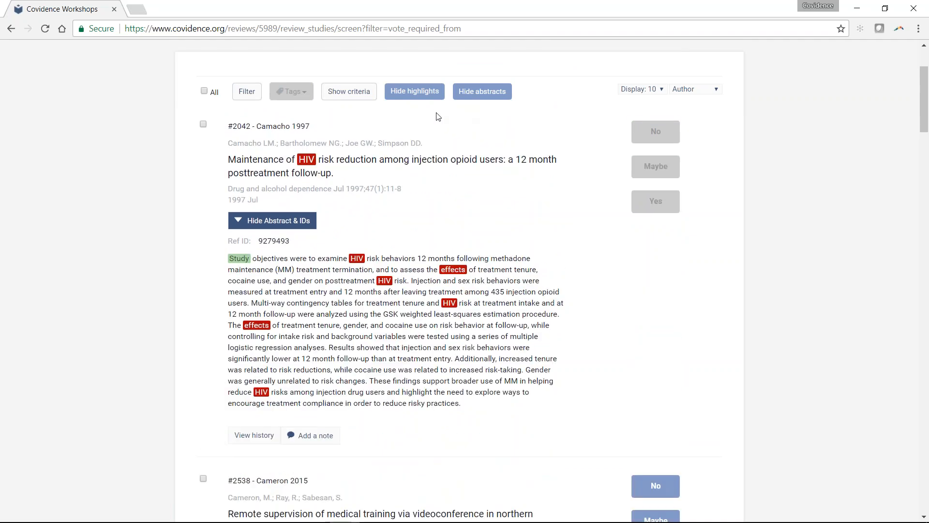
- Check the inclusion and exclusion criteria, hide them again and turn off the keyword highlights
click(338, 93)
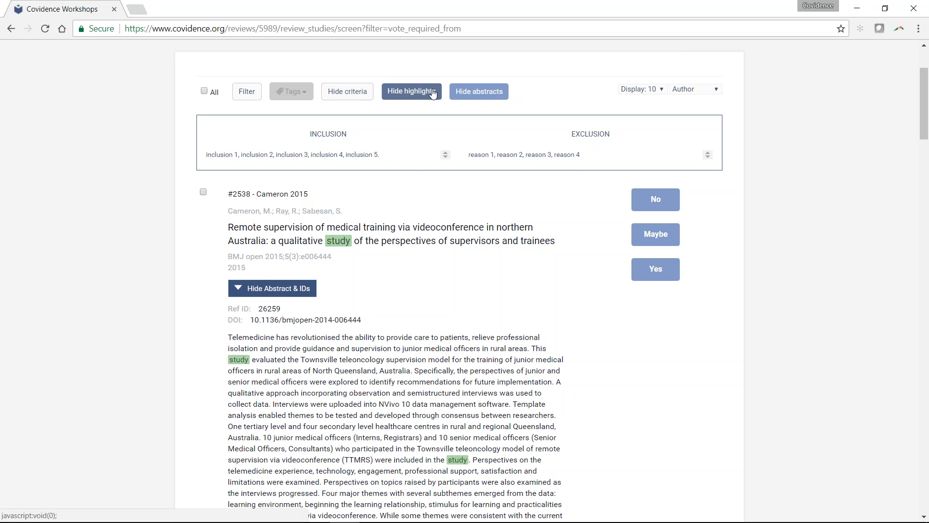
click(411, 91)
click(347, 91)
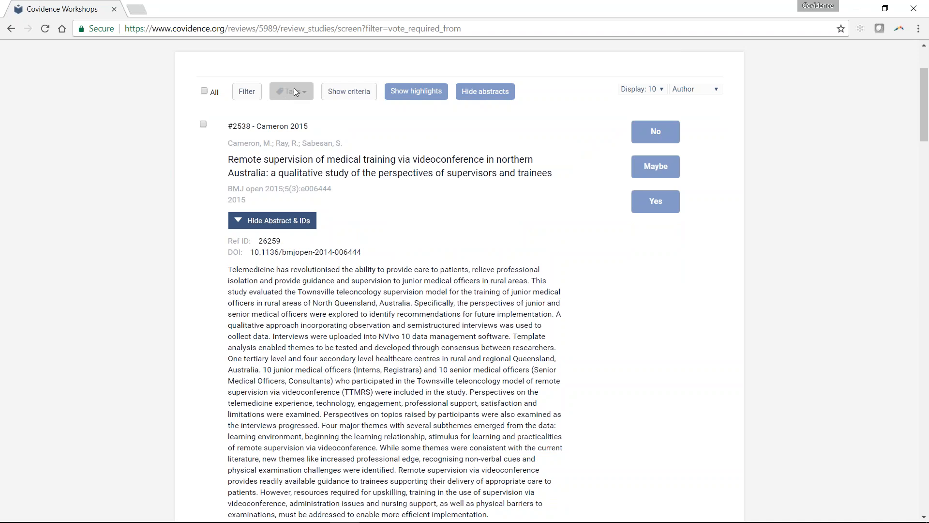
- Tag references #2538, #2539, #2542 and #1397 together as Snowball references
click(203, 125)
scroll(444, 323, down, 1)
scroll(445, 323, down, 10)
scroll(319, 400, down, 1)
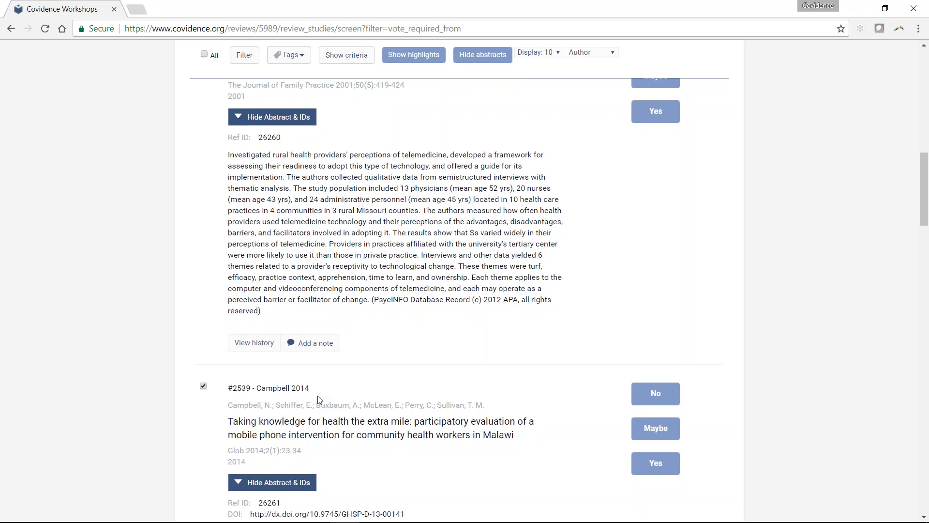
scroll(318, 399, down, 15)
scroll(207, 438, down, 9)
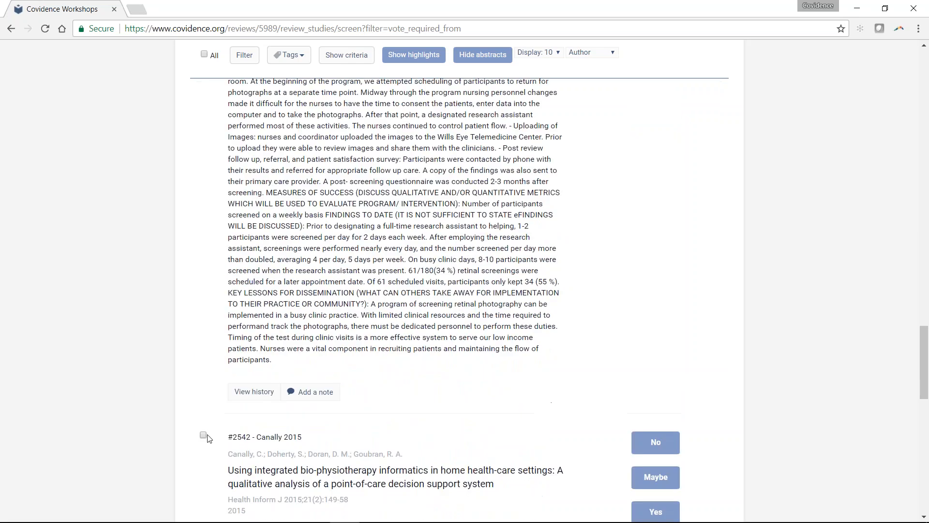
scroll(207, 438, down, 10)
click(203, 283)
click(289, 57)
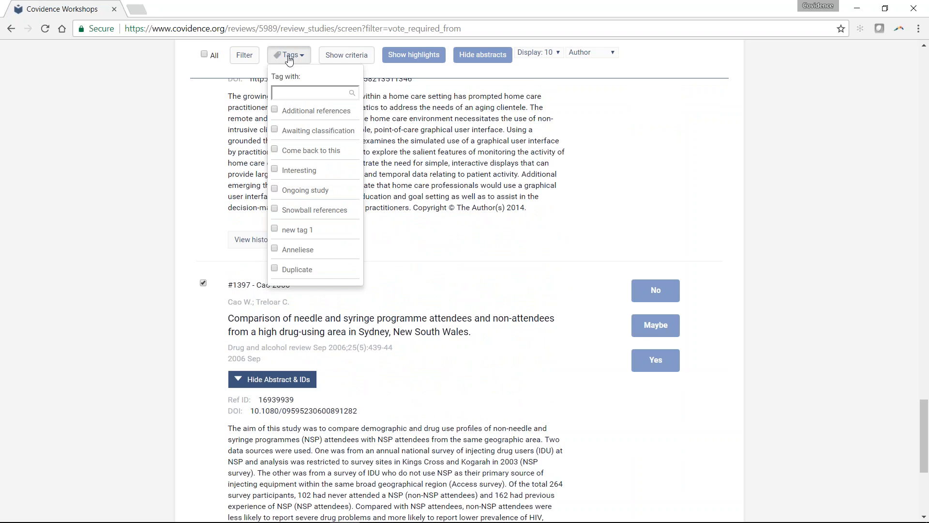
click(274, 210)
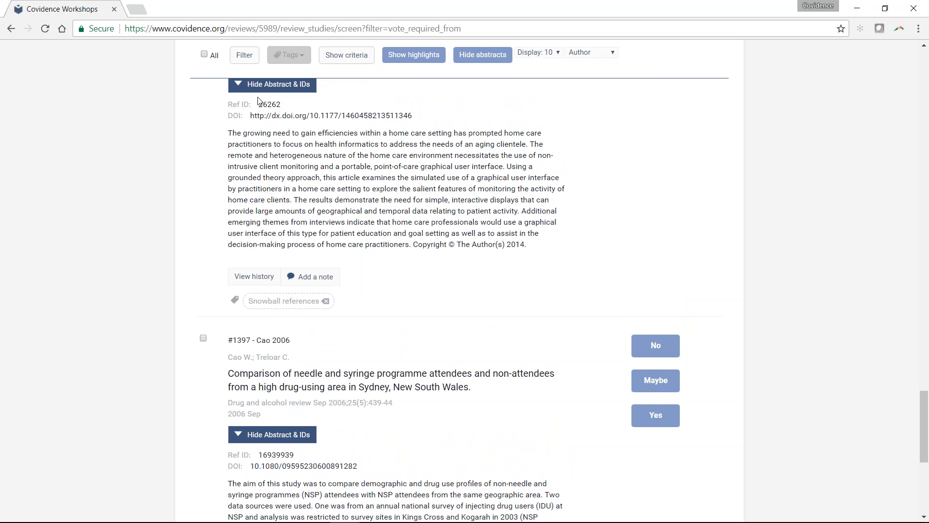
- Filter the screening list by the Snowball references tag
click(244, 56)
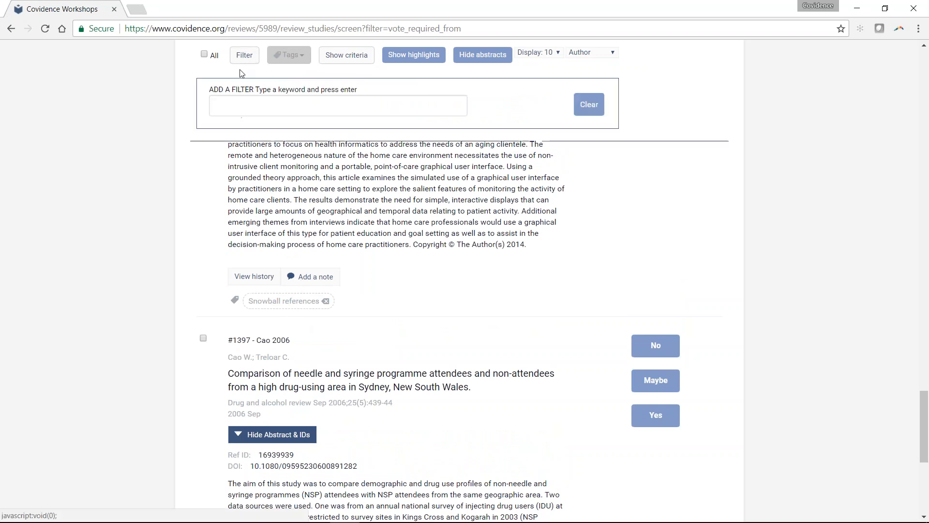
click(241, 106)
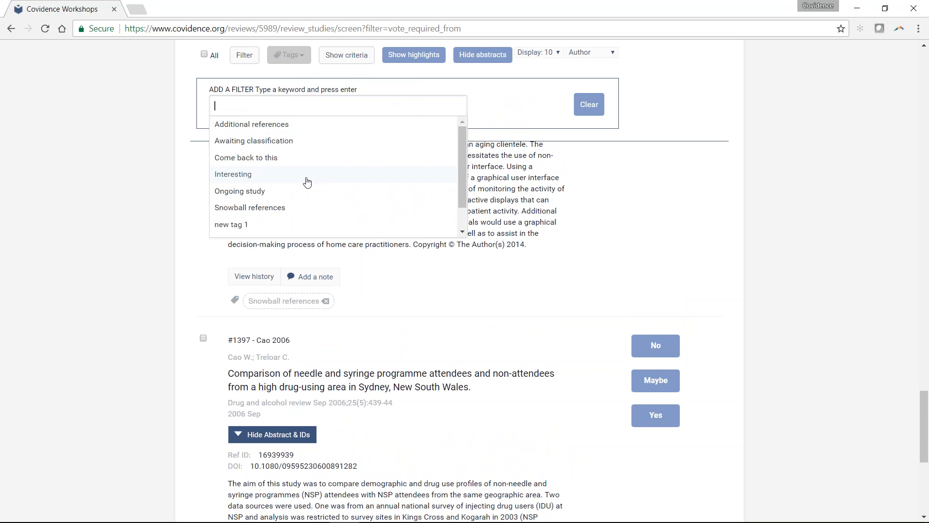
click(278, 208)
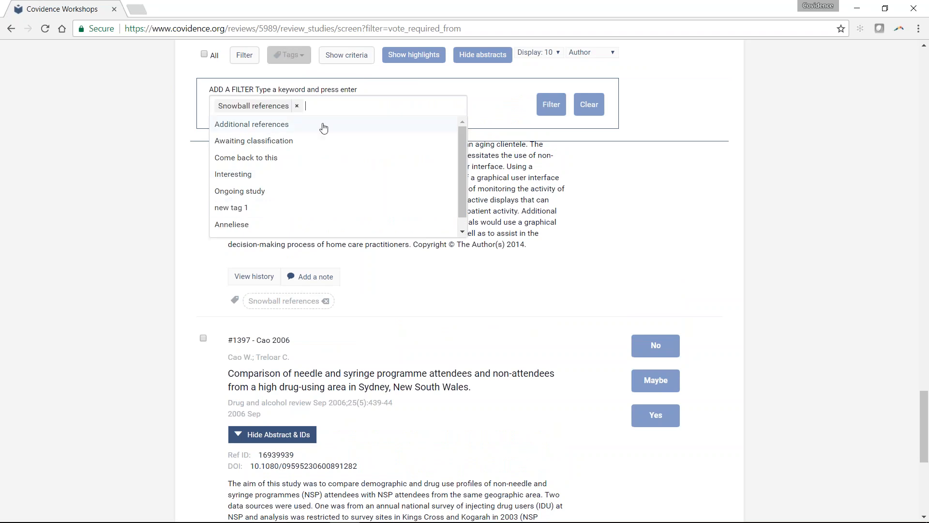
click(551, 104)
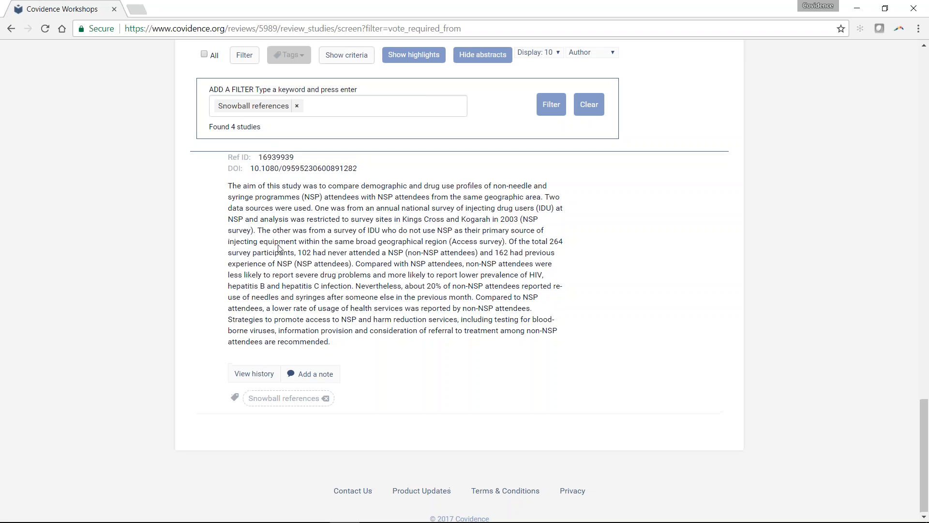
- Look through the references tagged Snowball references and clear the filter
scroll(278, 248, up, 20)
scroll(348, 266, up, 5)
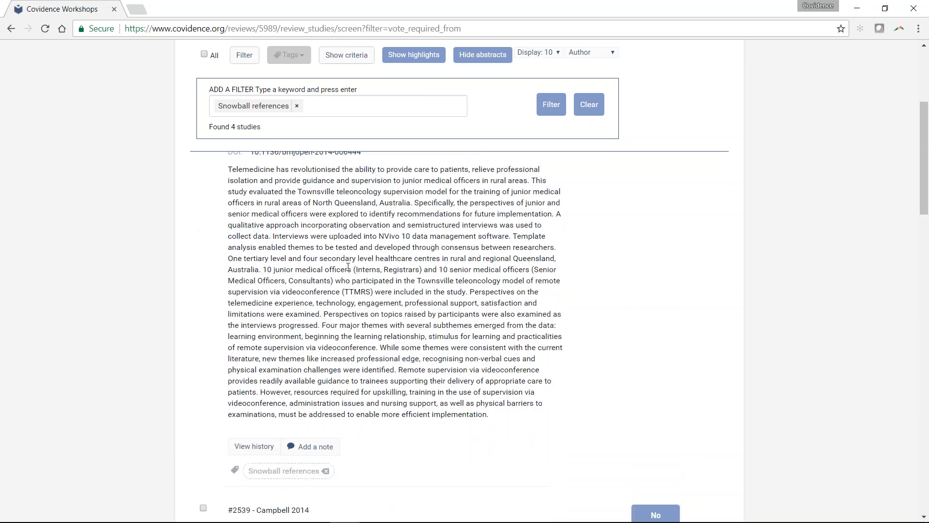
scroll(348, 266, up, 6)
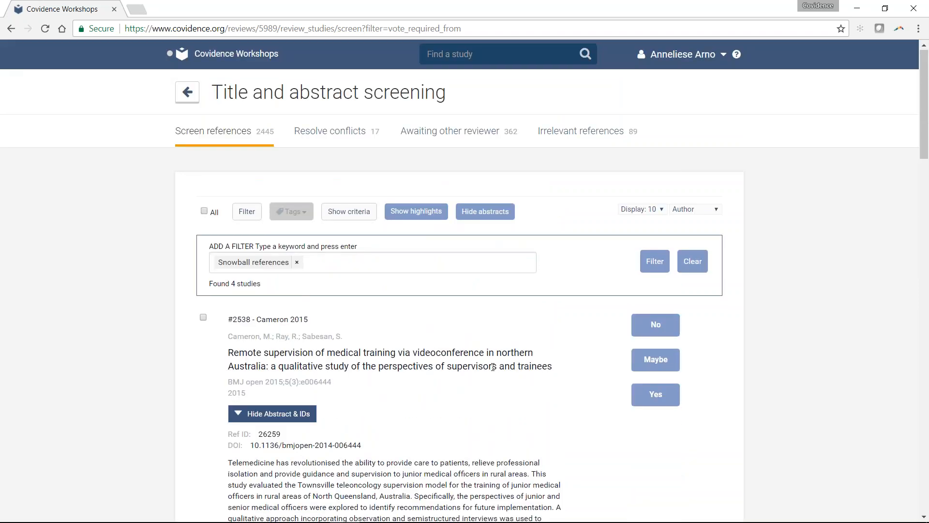
scroll(492, 367, down, 5)
scroll(492, 367, down, 3)
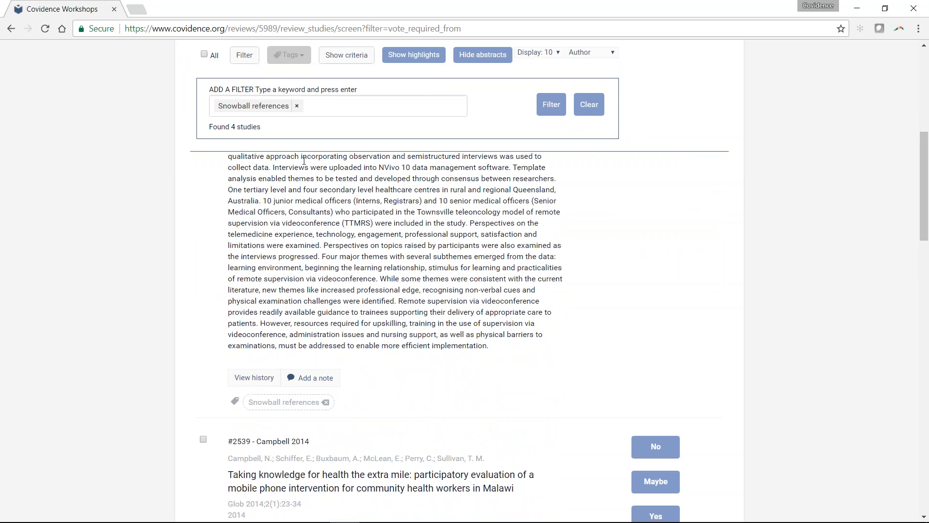
scroll(304, 161, up, 7)
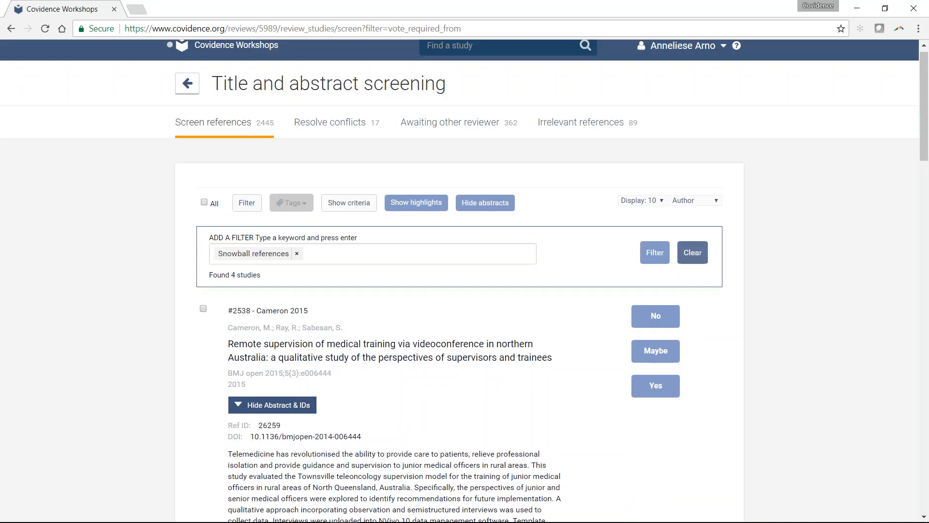
click(693, 252)
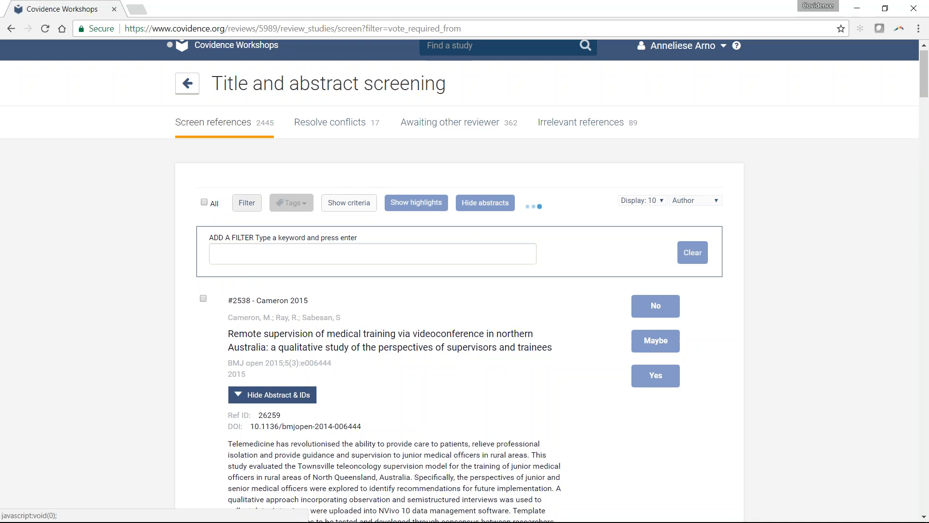
- In the list of conflicts, view the activity history of reference #889 and record Yes as its final decision
click(259, 121)
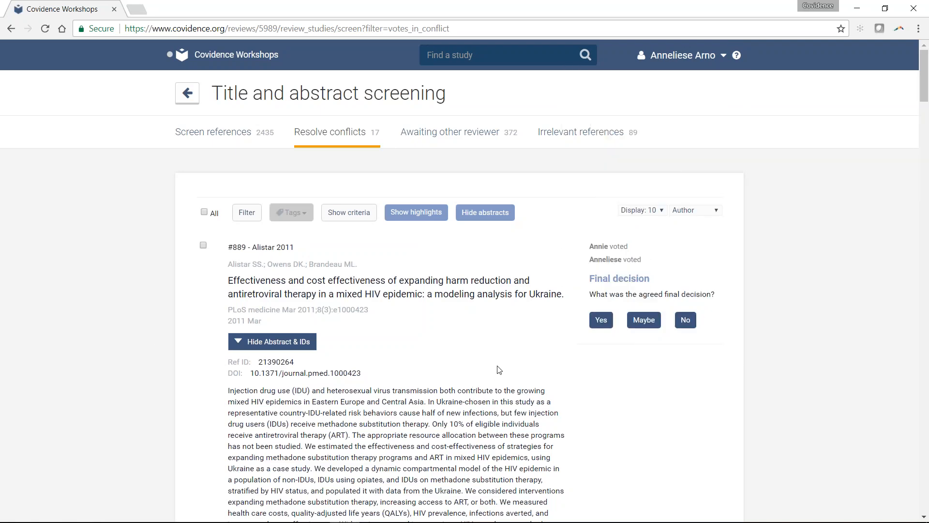
scroll(498, 370, down, 1)
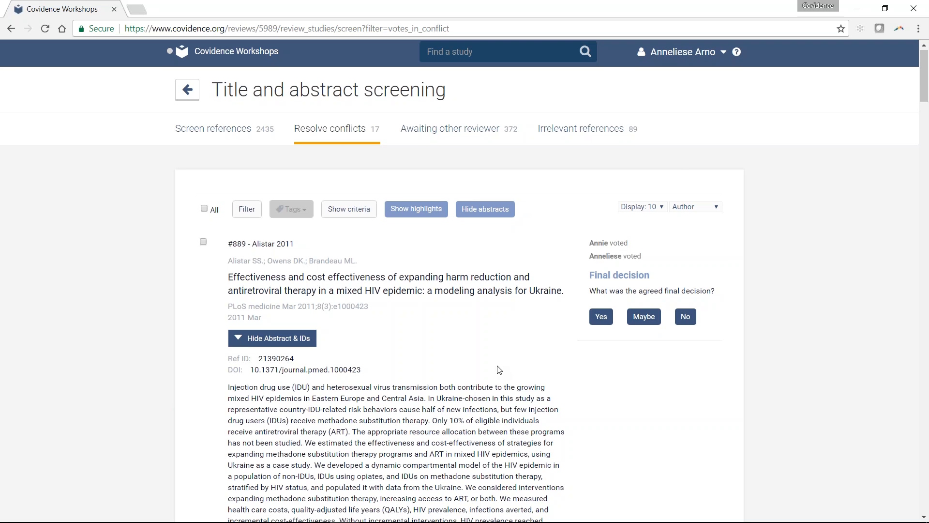
scroll(499, 370, down, 3)
click(271, 220)
click(255, 251)
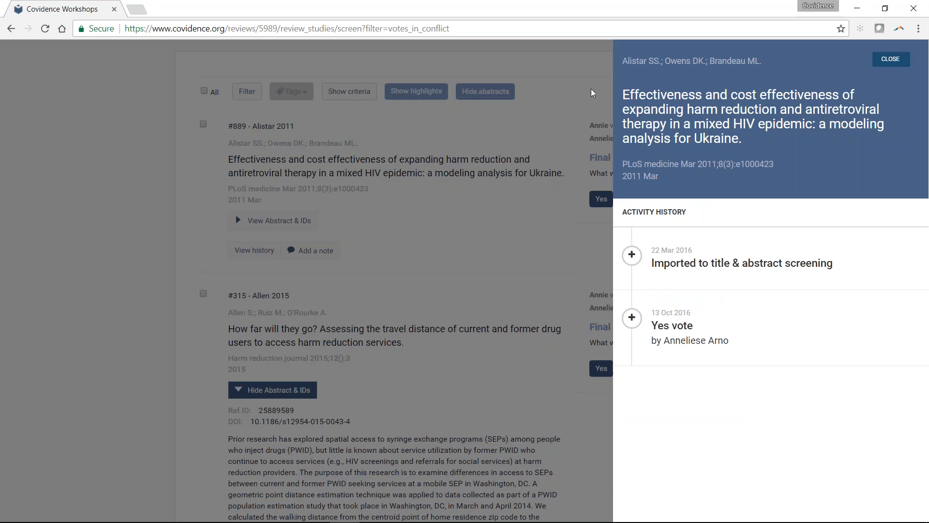
click(520, 274)
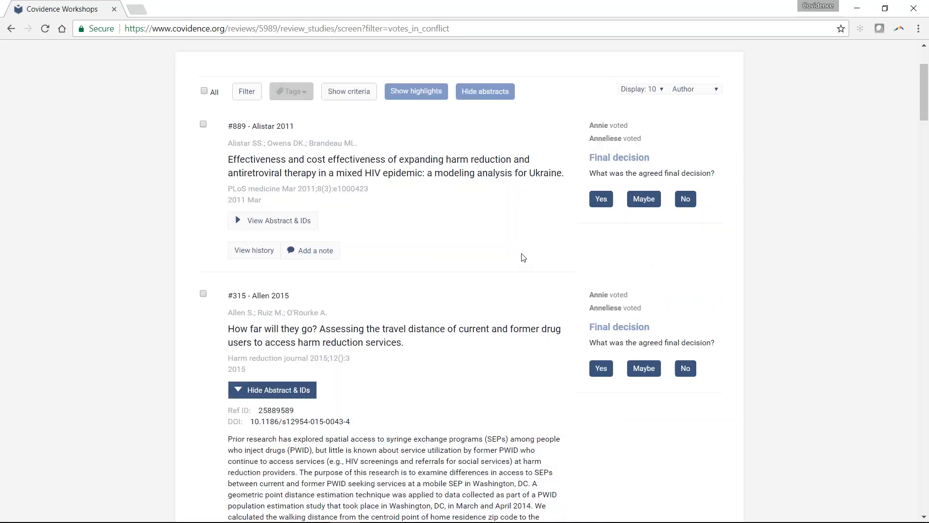
scroll(661, 279, up, 3)
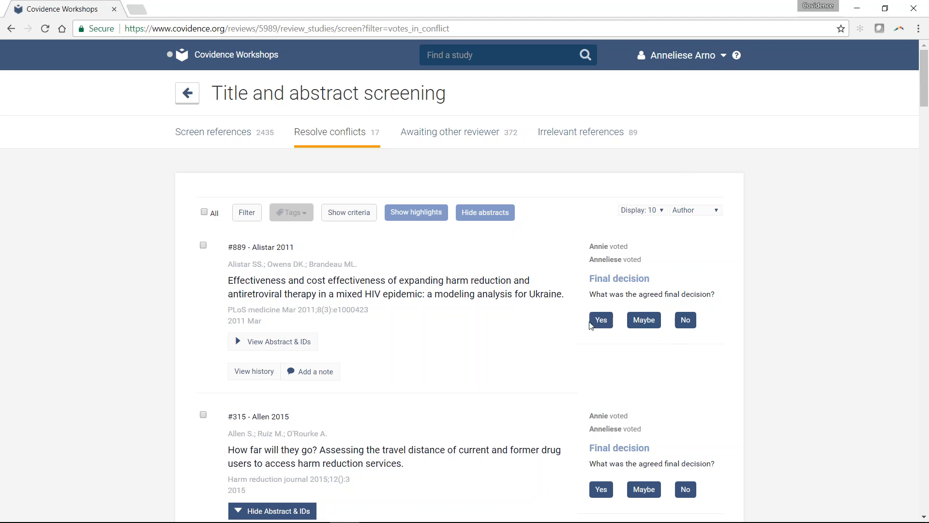
click(601, 320)
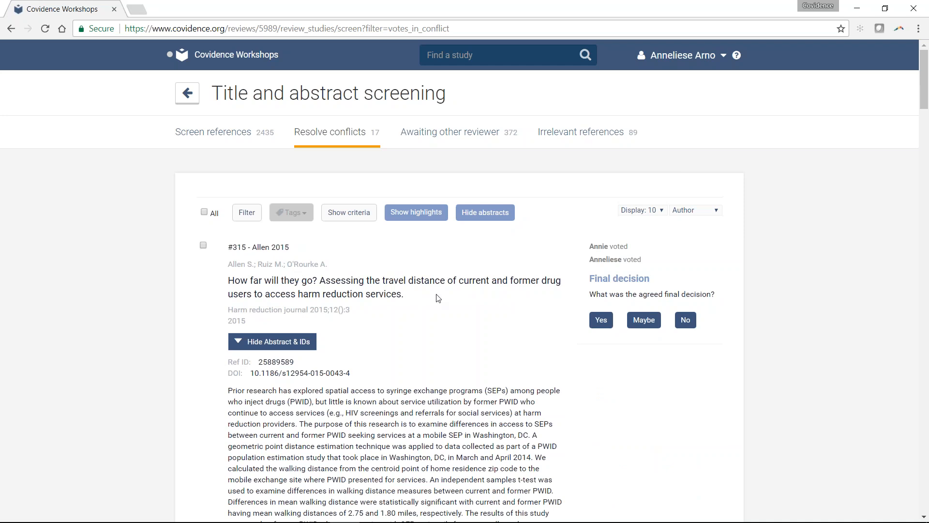
- Show the references awaiting the other reviewer and sort them by Most recent
click(408, 131)
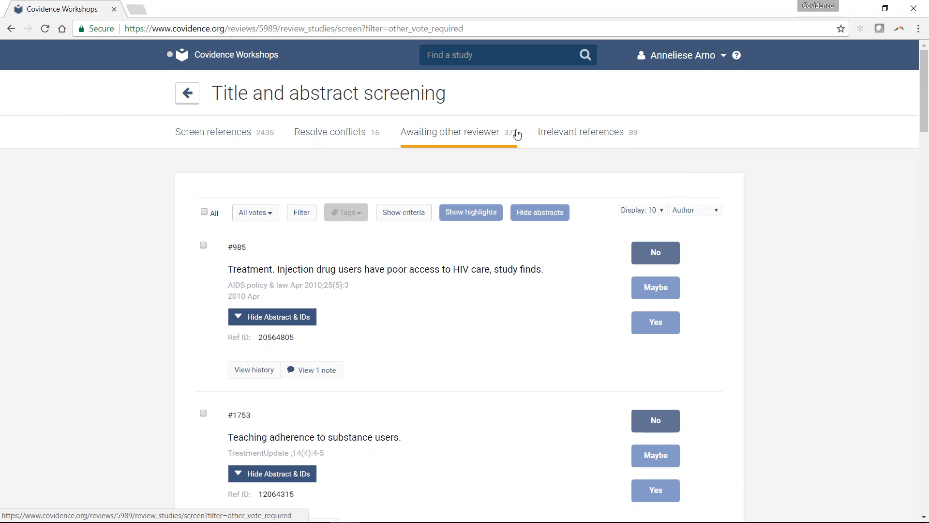
click(716, 211)
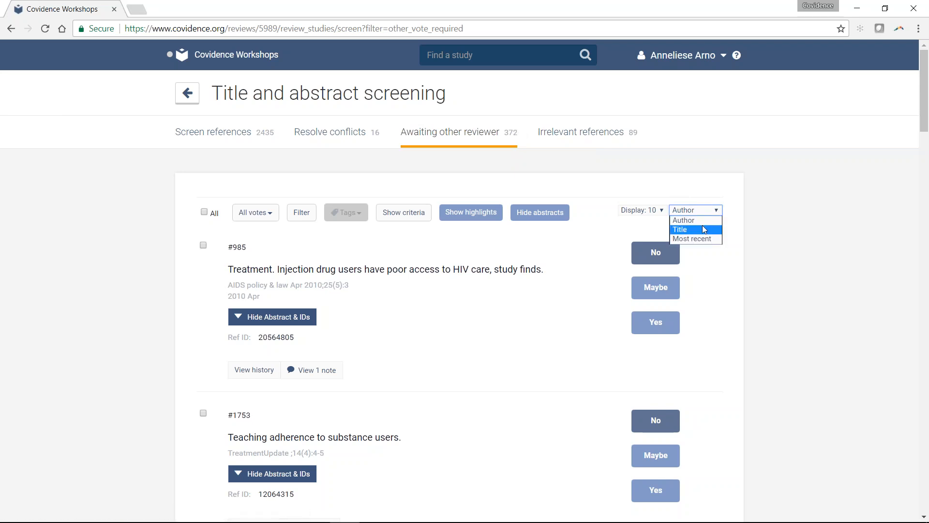
click(695, 239)
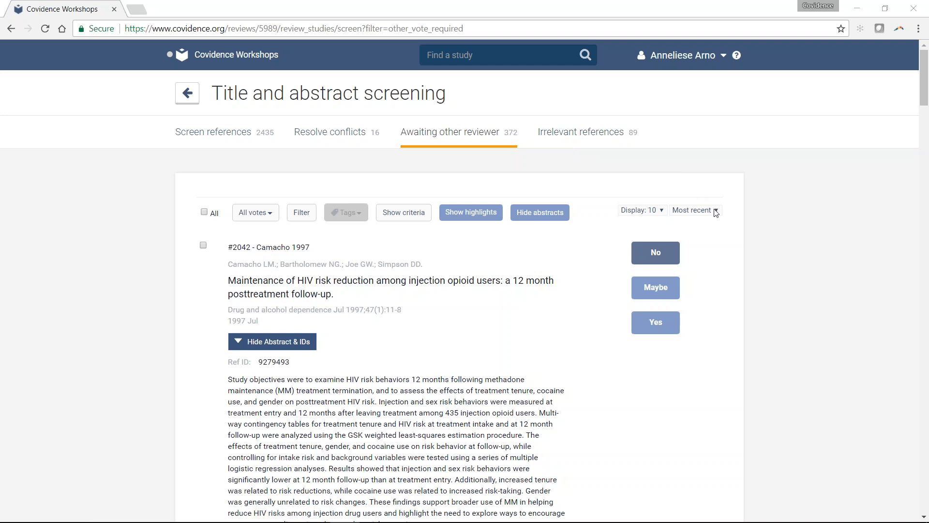
click(695, 210)
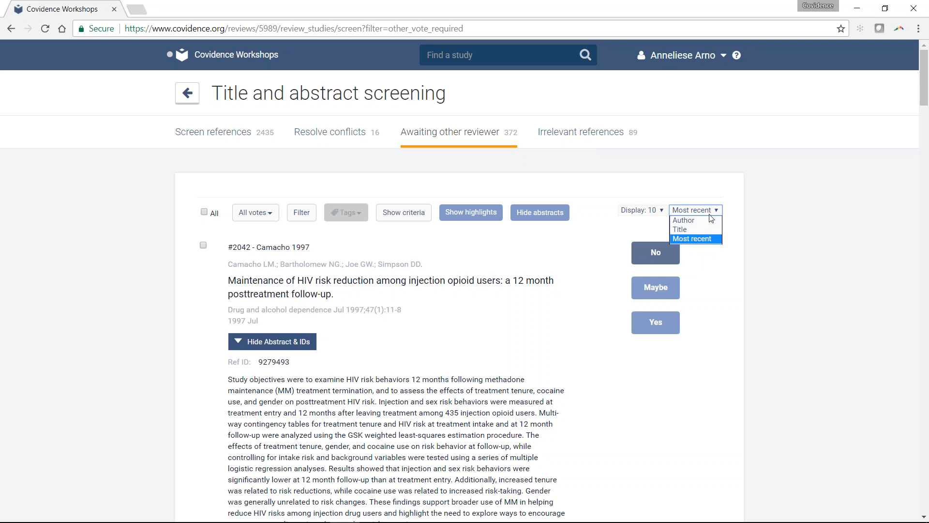
click(47, 101)
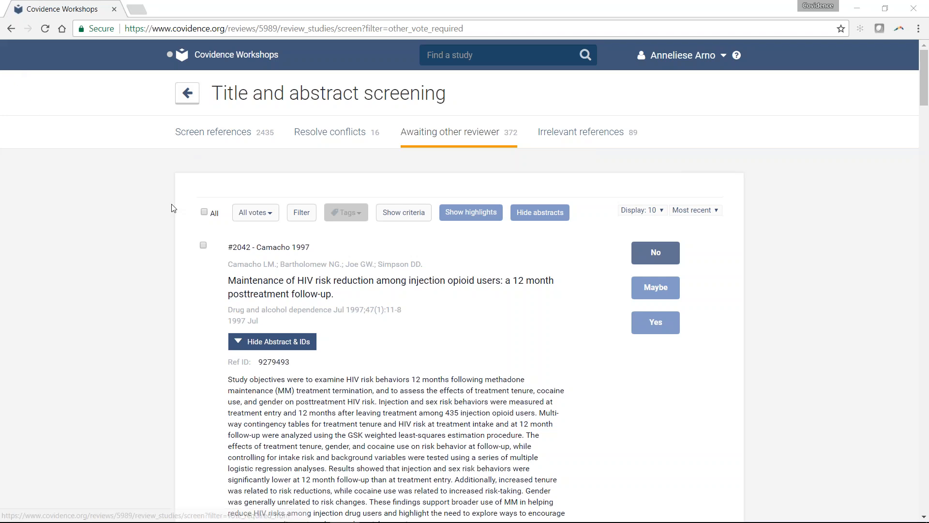
- View the review's inclusion and exclusion criteria in its settings, along with the list of full text exclusion reasons
click(196, 100)
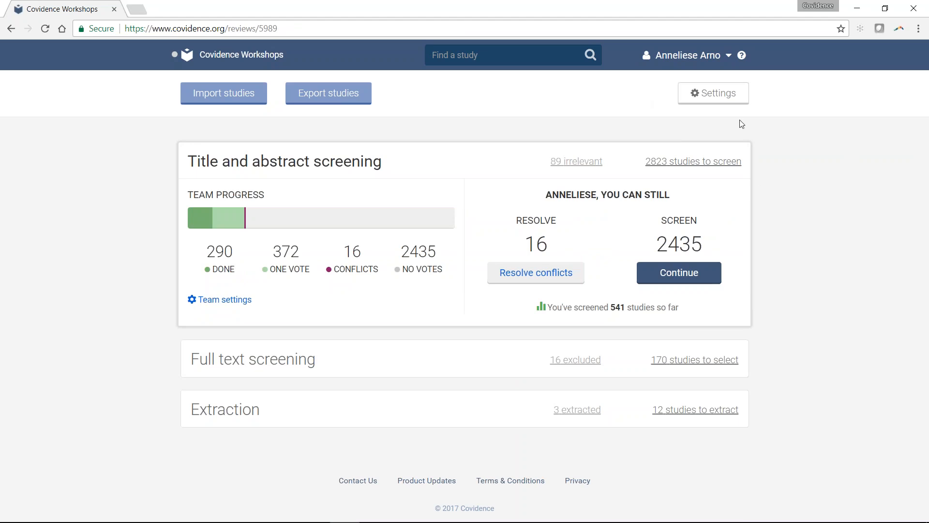
click(730, 96)
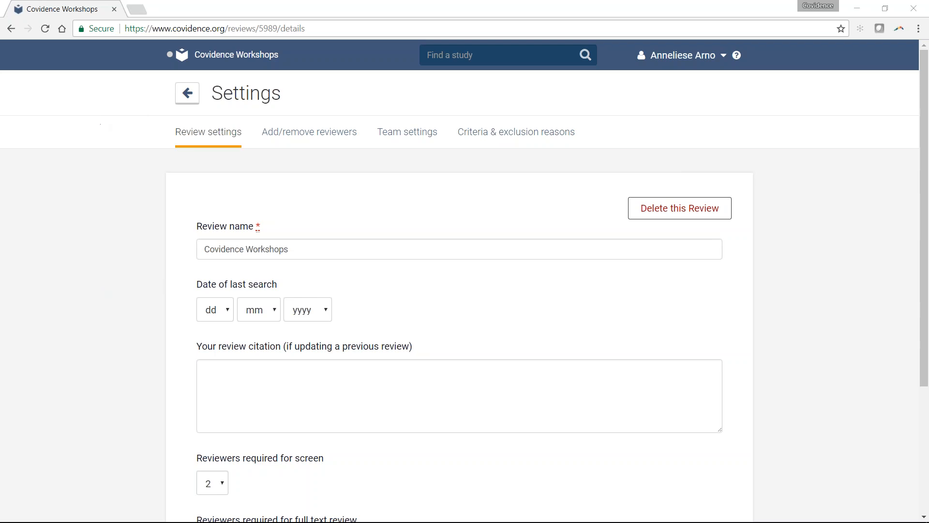
click(552, 141)
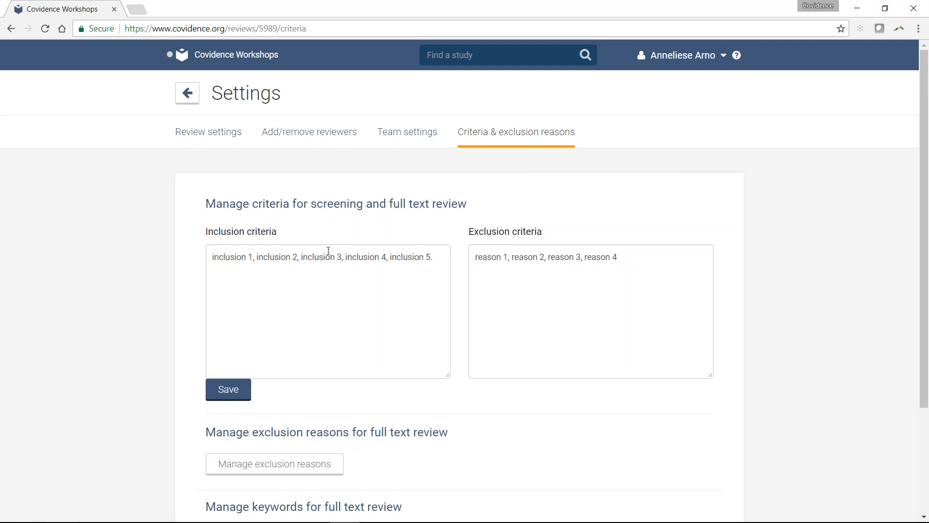
scroll(331, 251, down, 3)
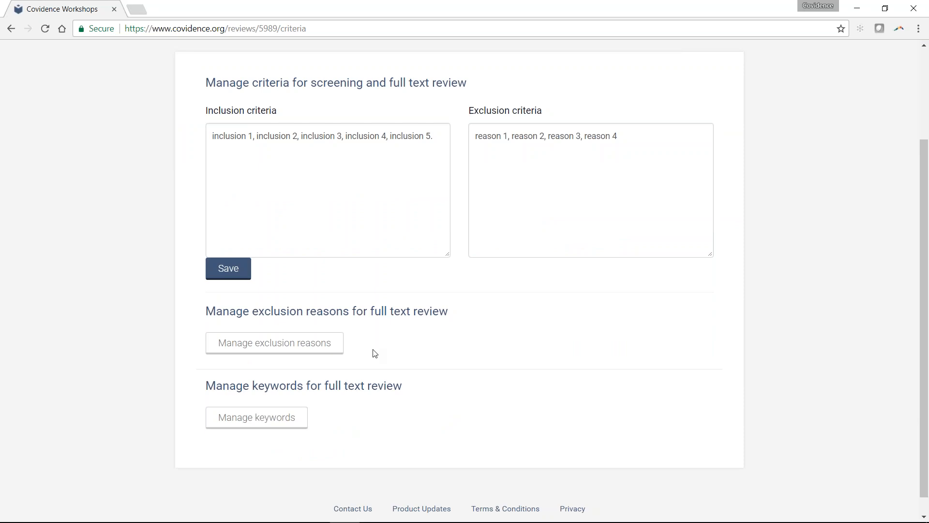
click(332, 352)
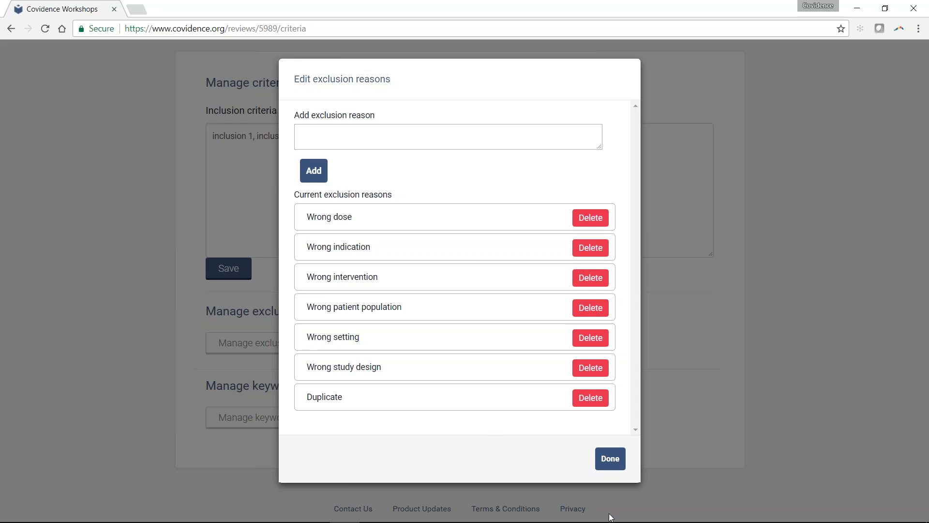
click(610, 459)
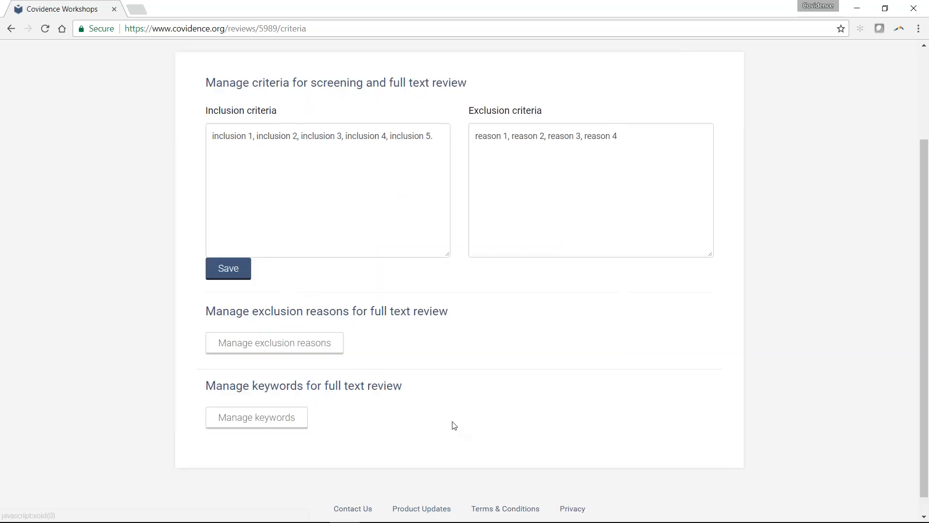
- Review the keywords that indicate inclusion and exclusion for full text review, leaving the lists as they are
click(260, 418)
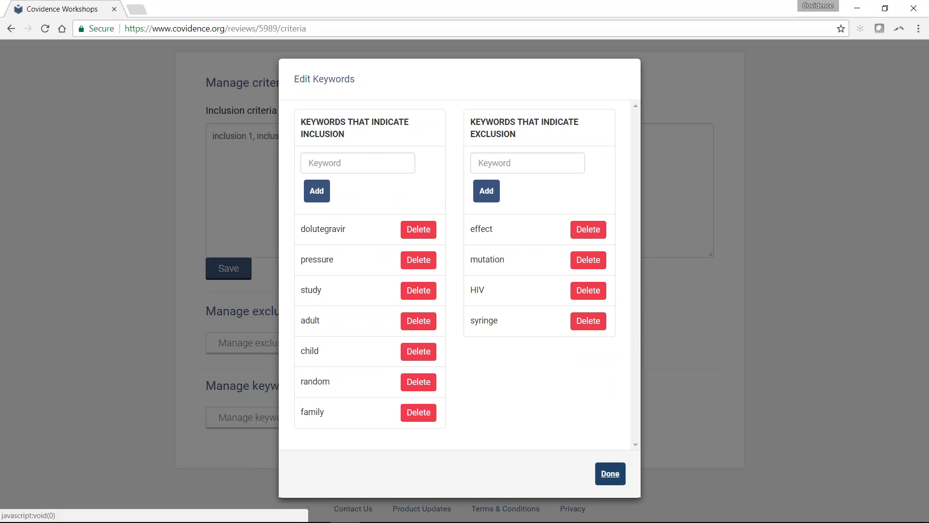
click(610, 473)
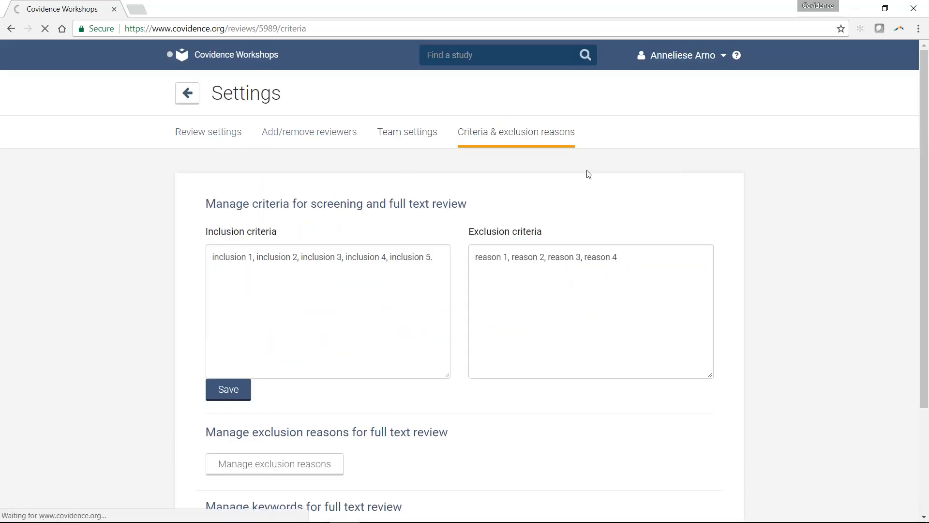
- In the team settings, review the team progress and rules for title and abstract screening, and collapse that section
scroll(588, 175, down, 1)
scroll(589, 174, down, 2)
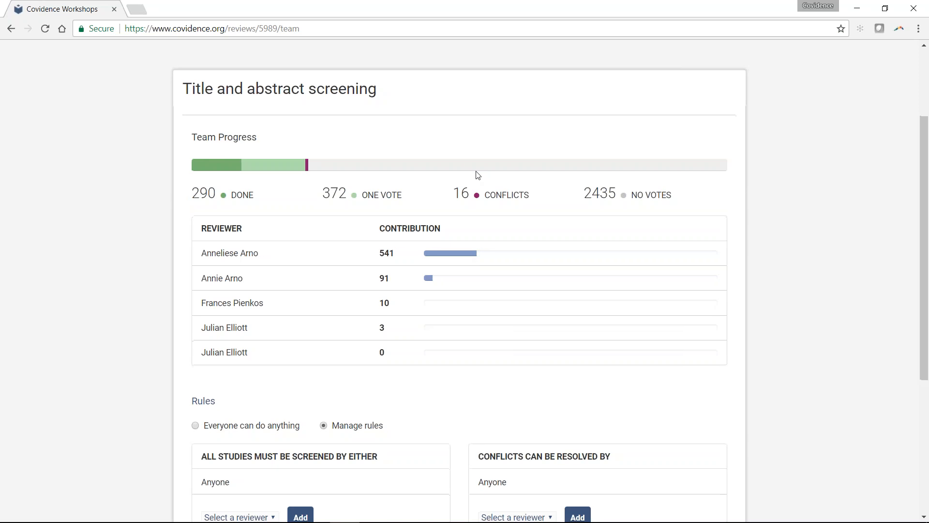
scroll(335, 334, down, 3)
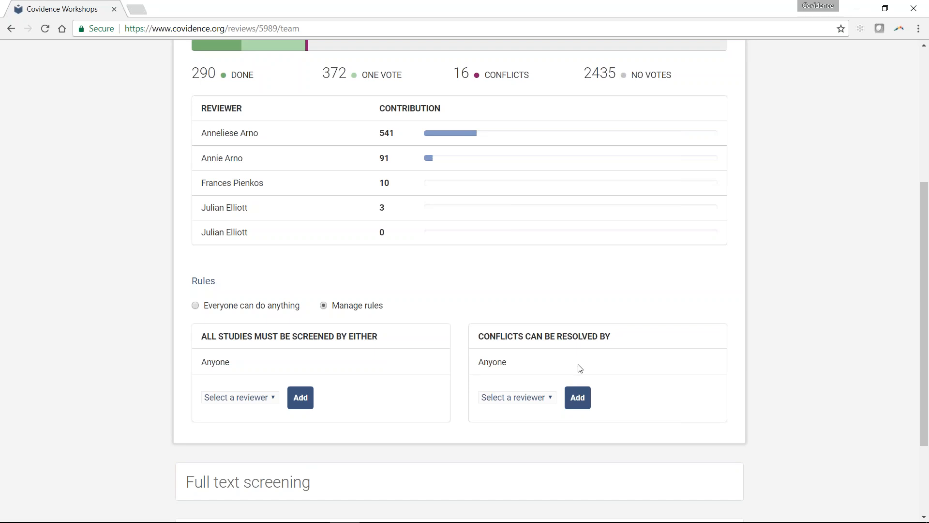
scroll(290, 297, up, 3)
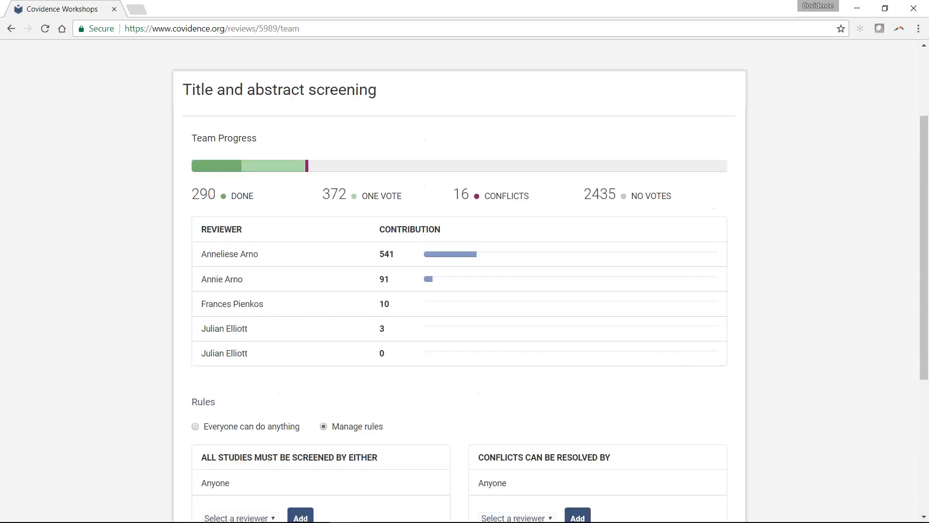
click(228, 95)
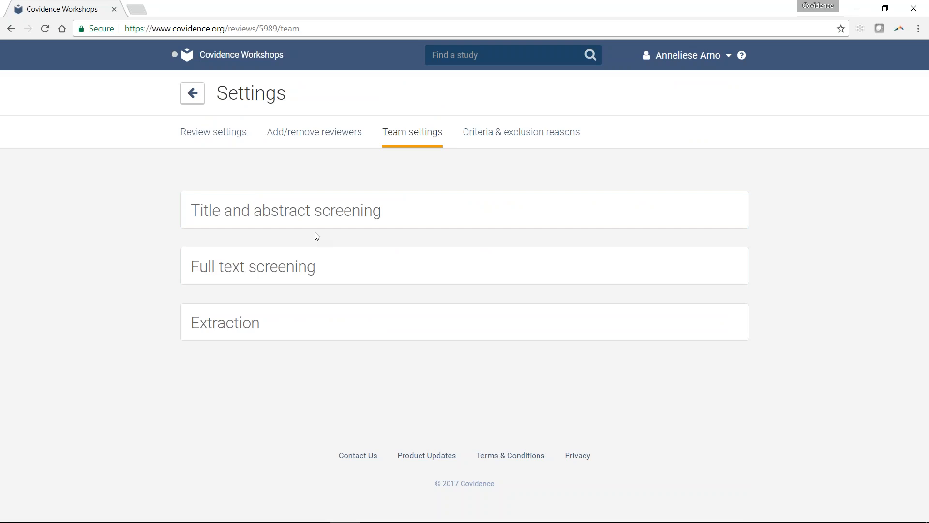
- Examine the team progress and the reviewer rules for full text screening and for extraction
click(280, 279)
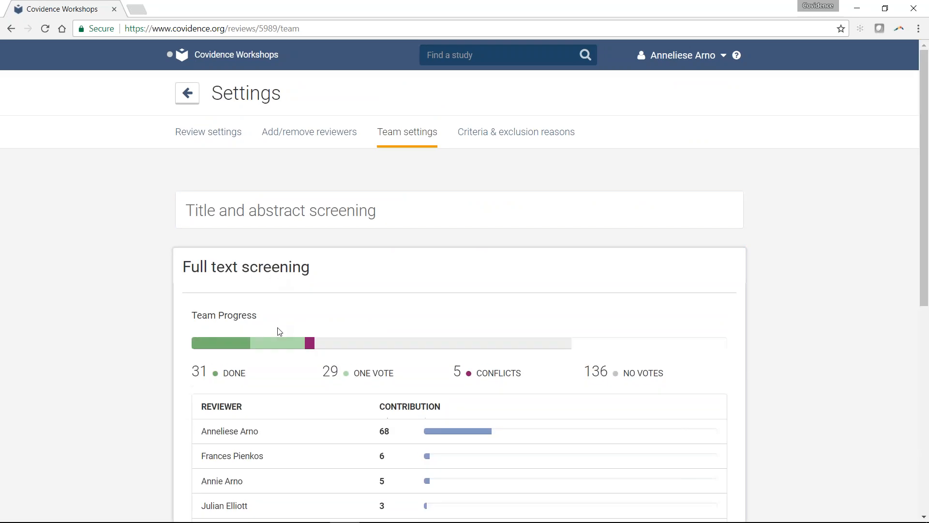
scroll(278, 328, down, 6)
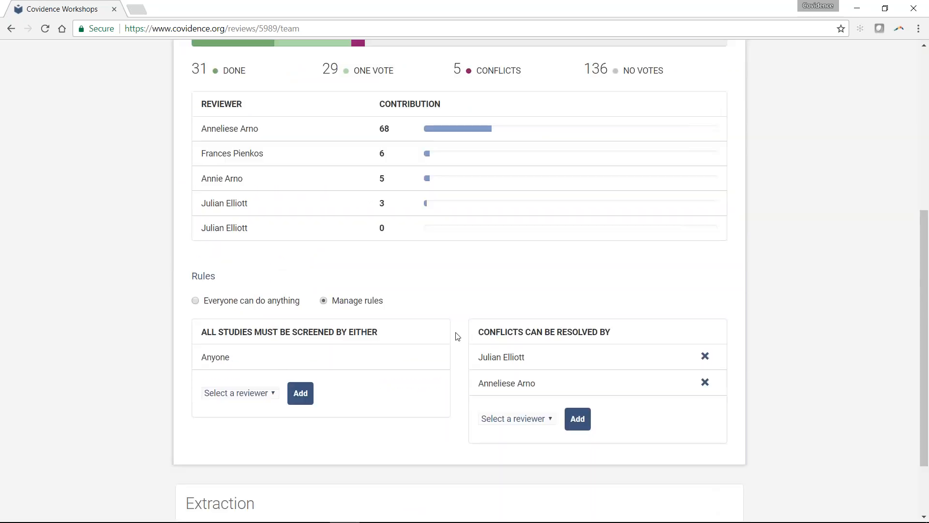
scroll(452, 336, down, 2)
scroll(450, 339, down, 1)
click(440, 416)
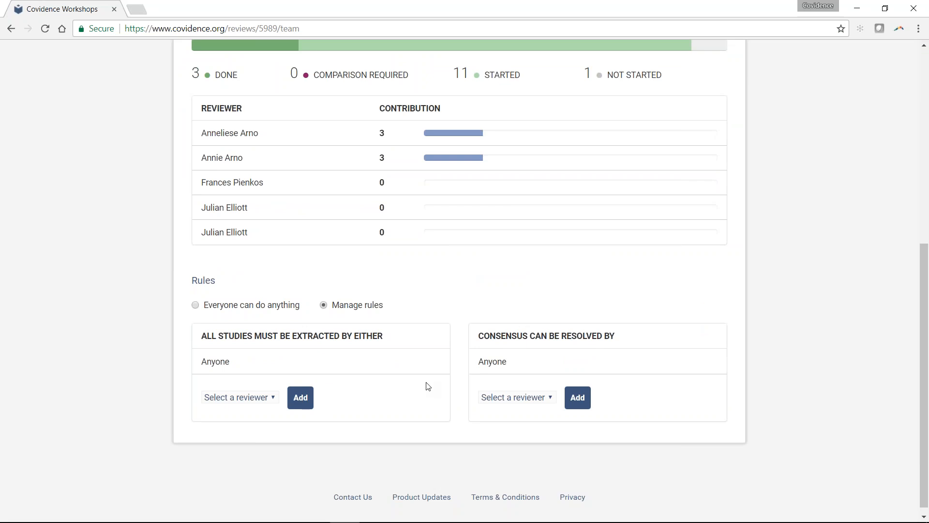
scroll(426, 385, up, 7)
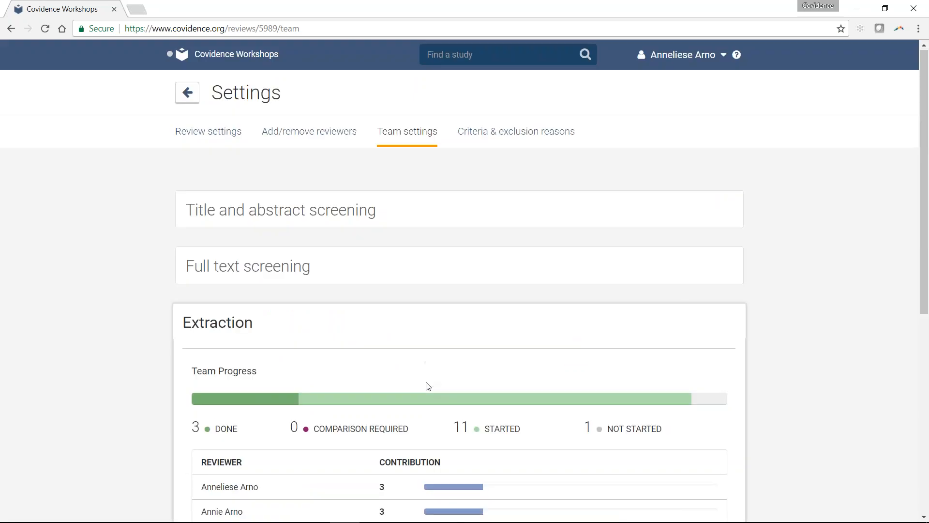
- View the list of reviewers who belong to this review, including the option to invite or remove them
click(357, 133)
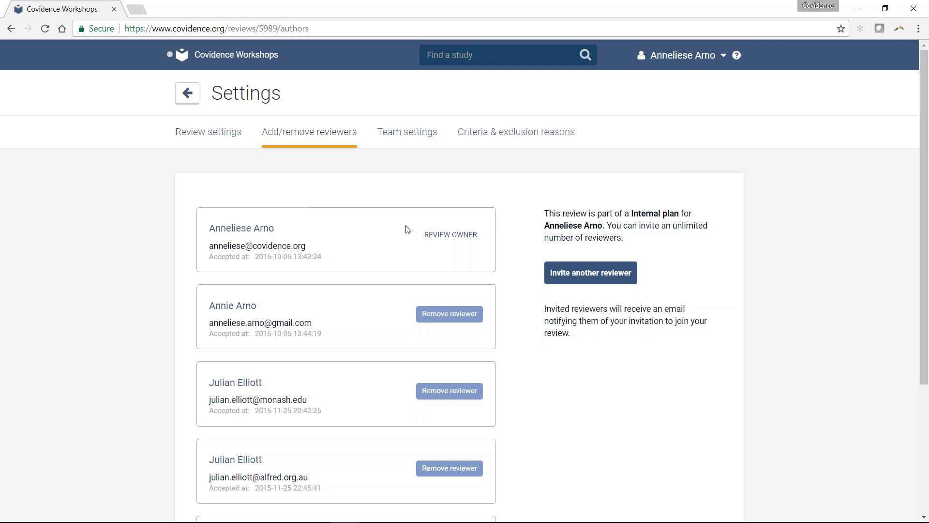
scroll(406, 230, down, 4)
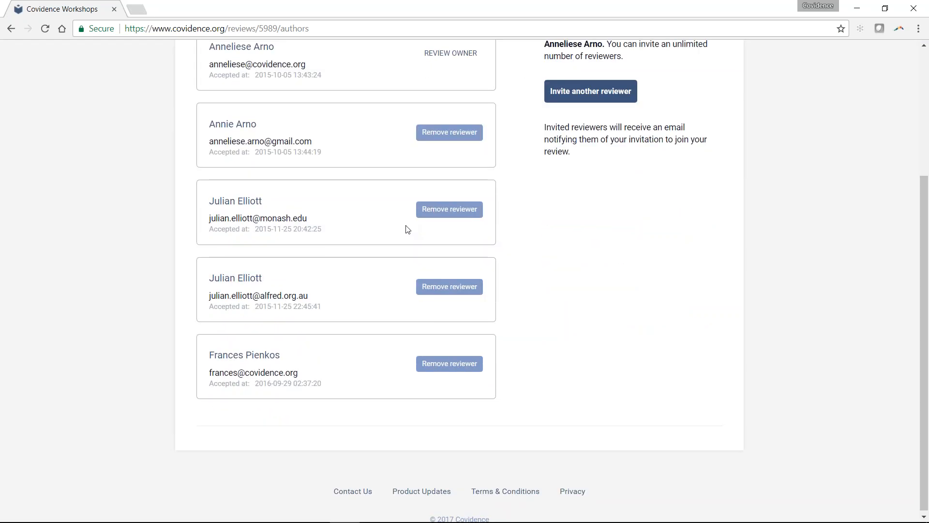
scroll(323, 217, up, 4)
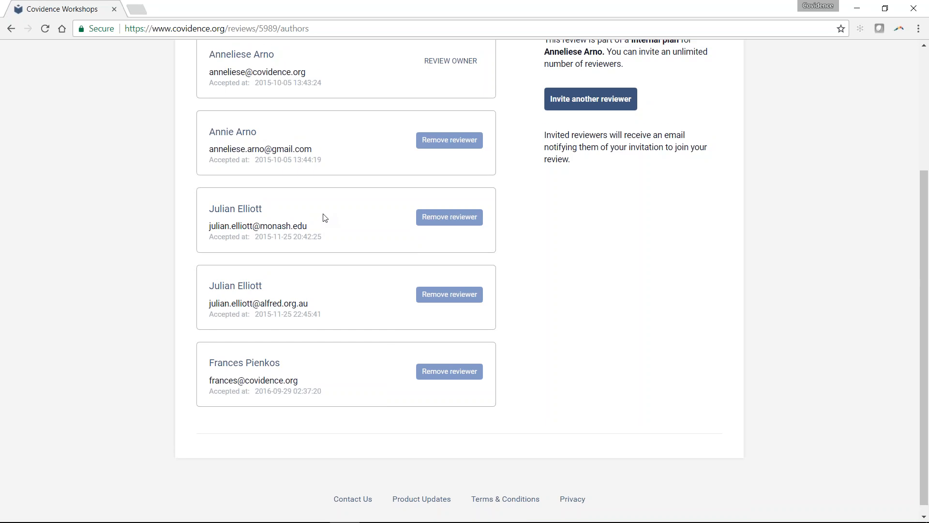
- In the general review settings, switch reviewers required for screen to 1, accept the single reviewer notice, and put it back to 2
click(218, 135)
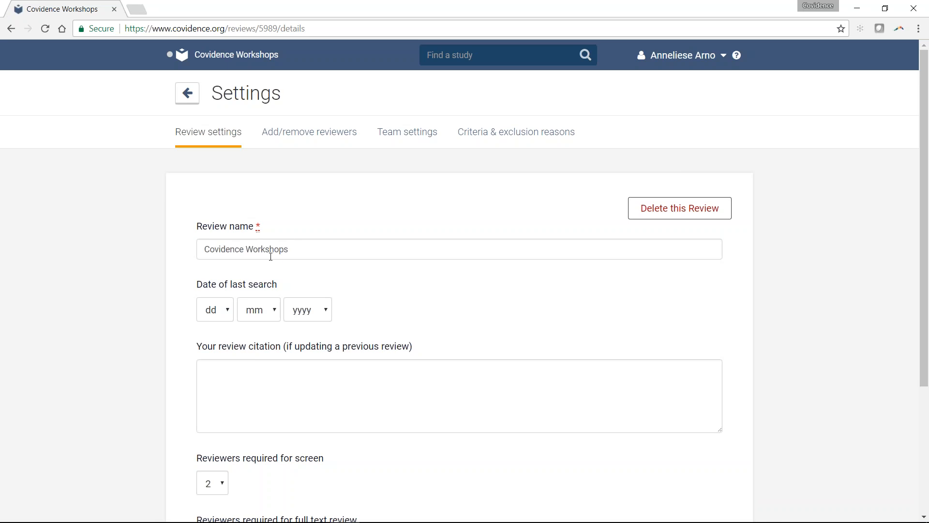
scroll(271, 256, down, 3)
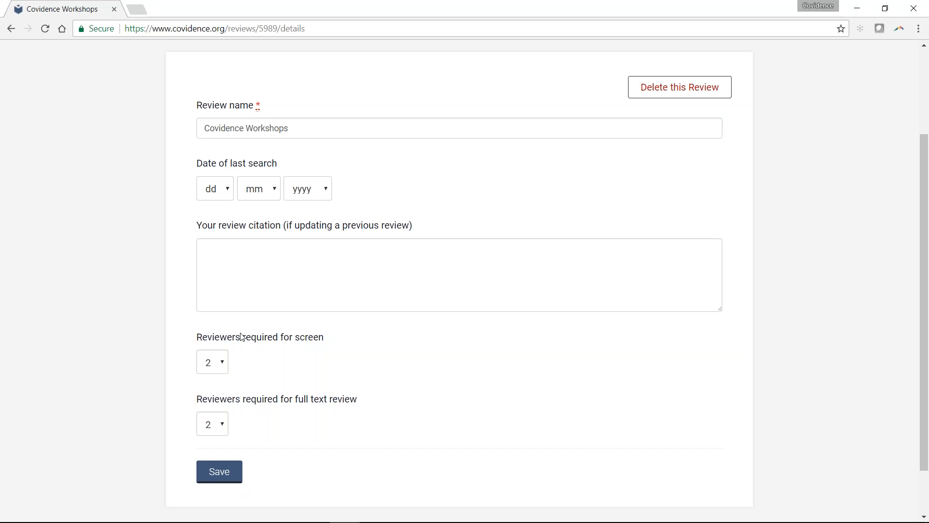
click(224, 370)
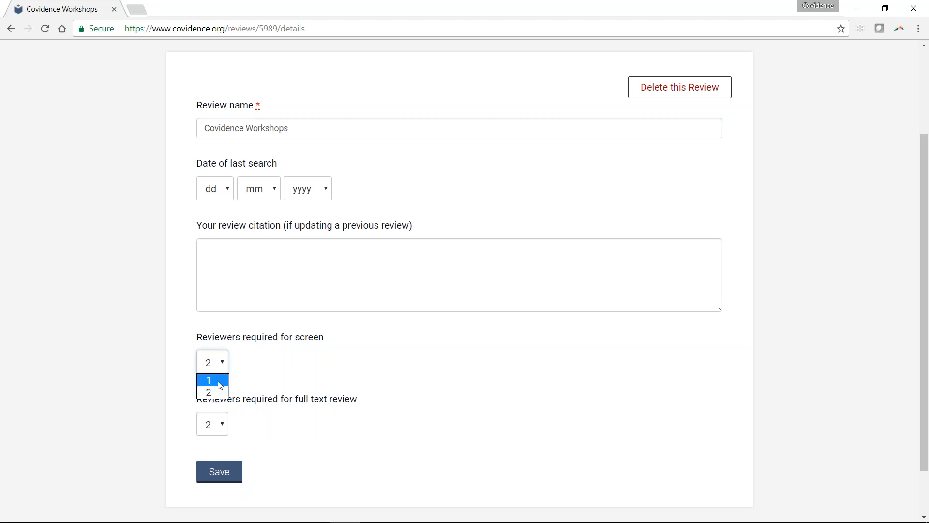
key(Escape)
click(220, 385)
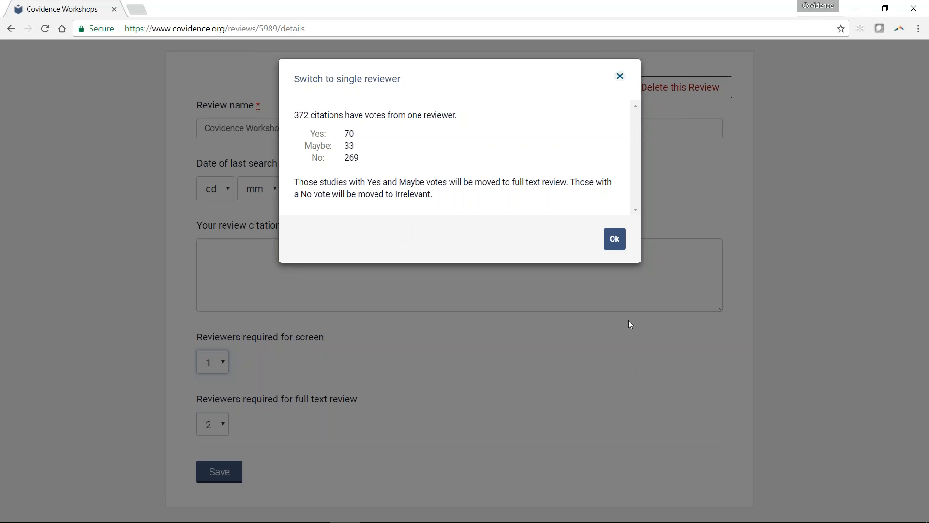
click(613, 241)
click(212, 362)
click(213, 388)
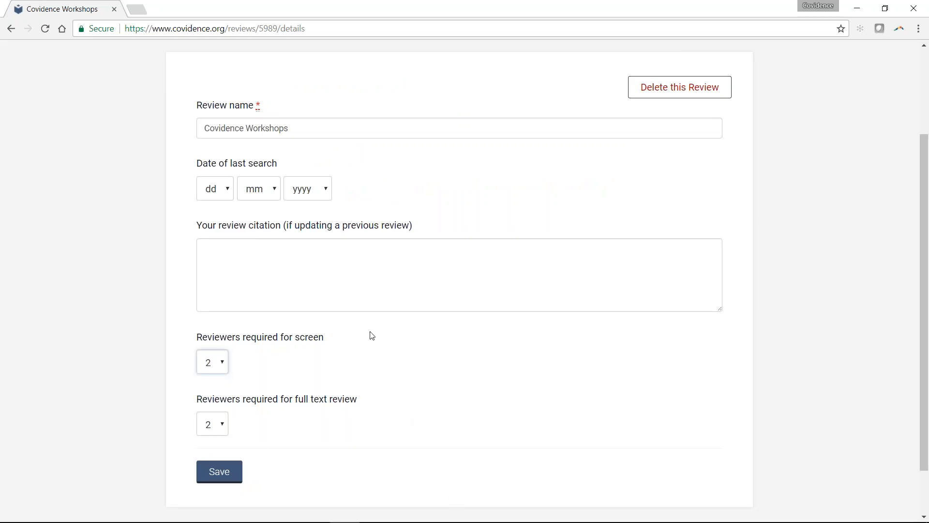
- Return to the review overview and open the list of references still to be screened at full text
scroll(372, 336, up, 3)
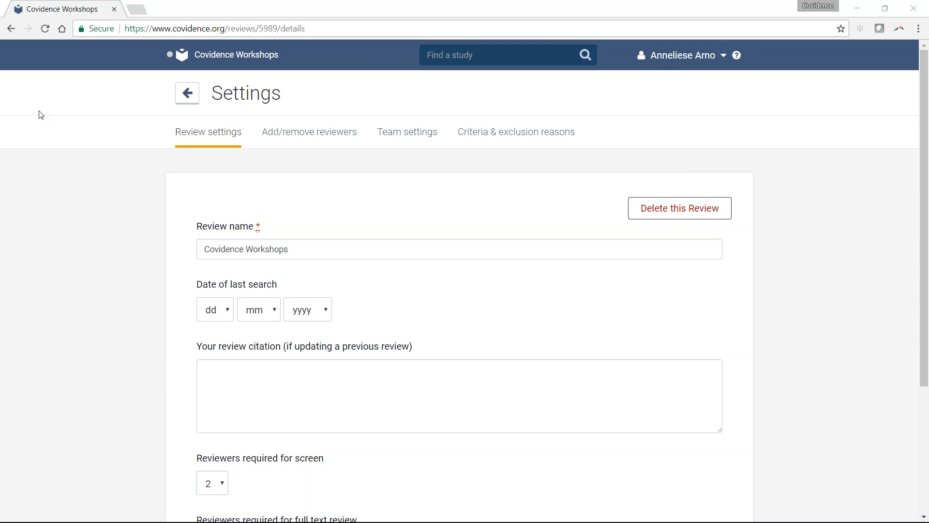
click(187, 93)
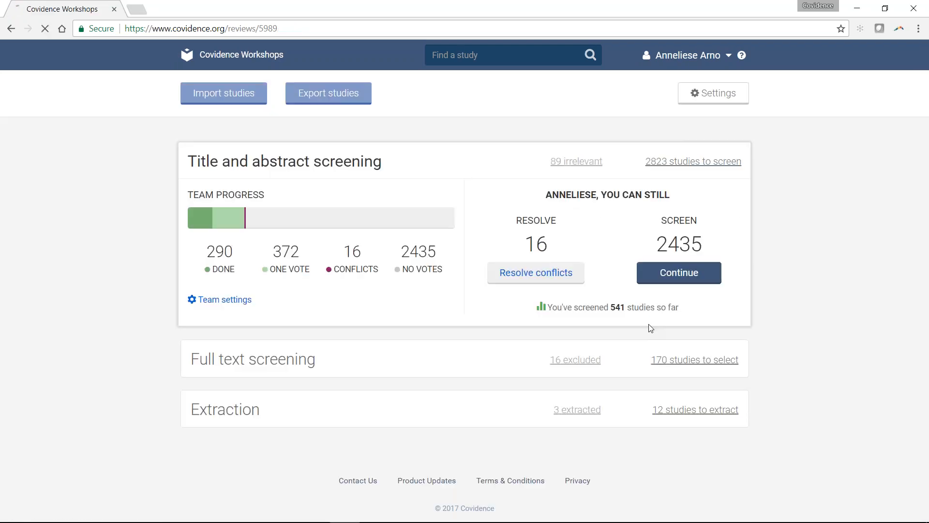
click(451, 358)
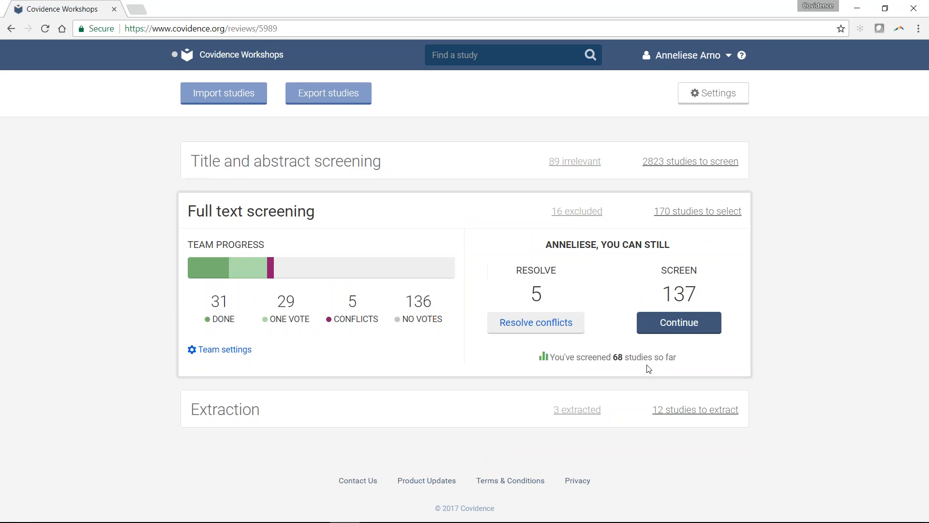
click(651, 327)
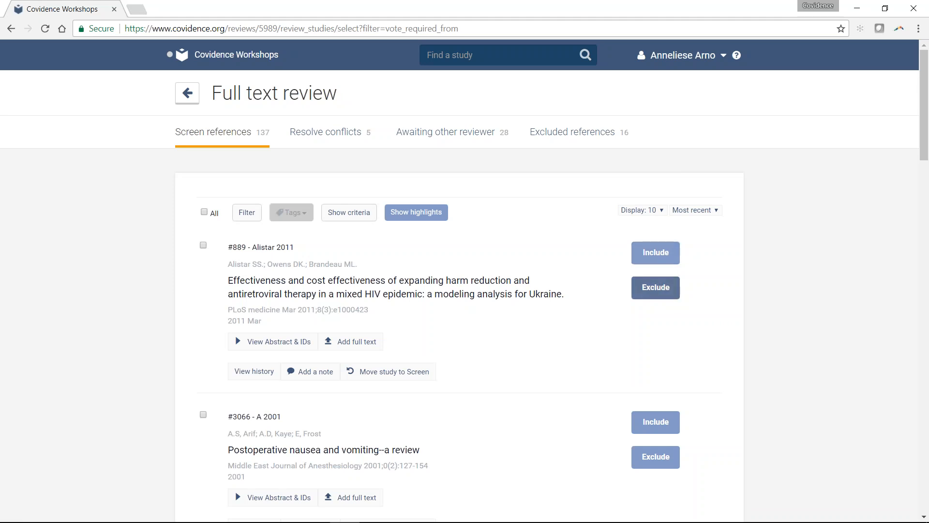
- Exclude reference #889 from full text review with the reason Wrong study design
click(649, 296)
click(671, 297)
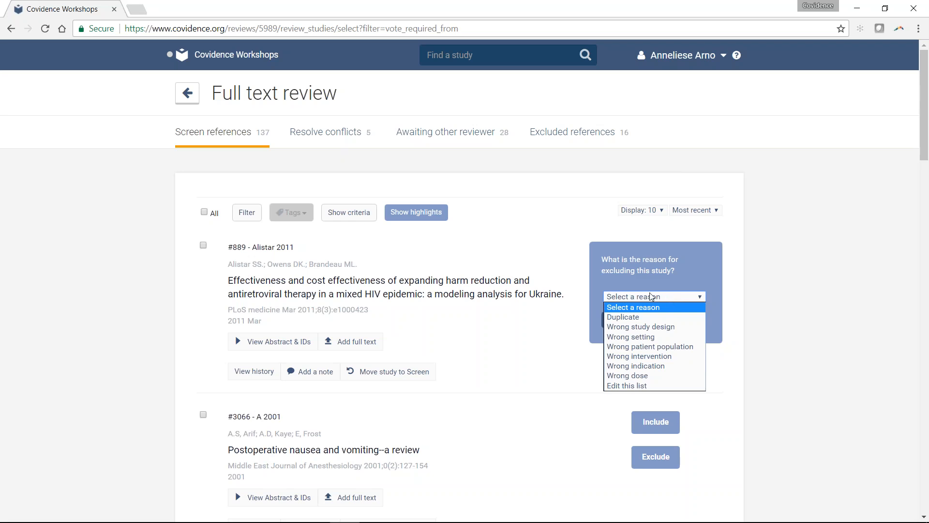
click(656, 327)
key(Tab)
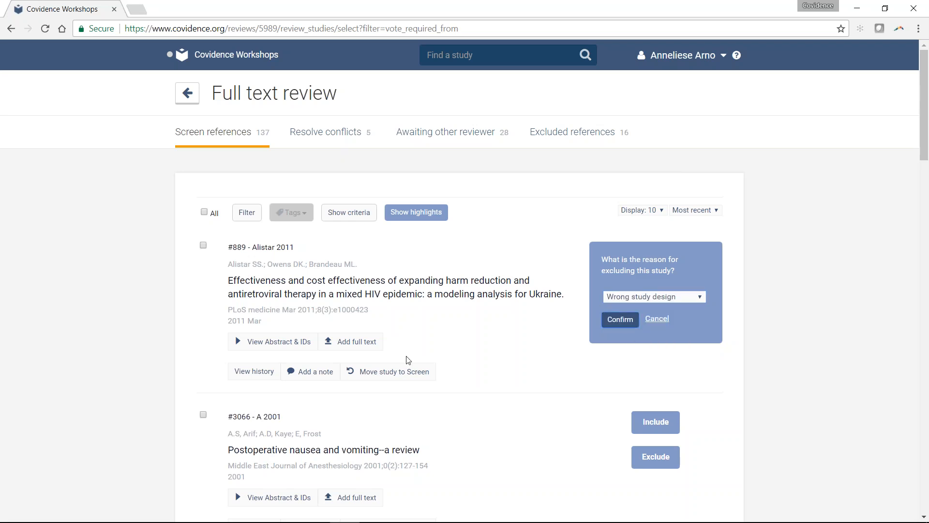
key(Return)
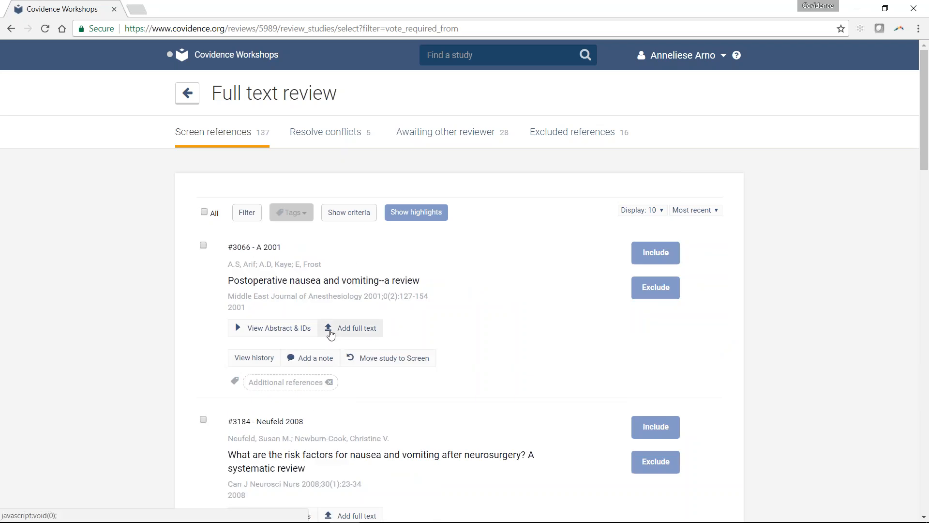
- Add the 2012 Pharmacokinetic and Pharmacodynamic Effects of Elinogrel PDF, from the PDF folder inside mendeley test pdf.Data, as full text for reference #3066
click(330, 334)
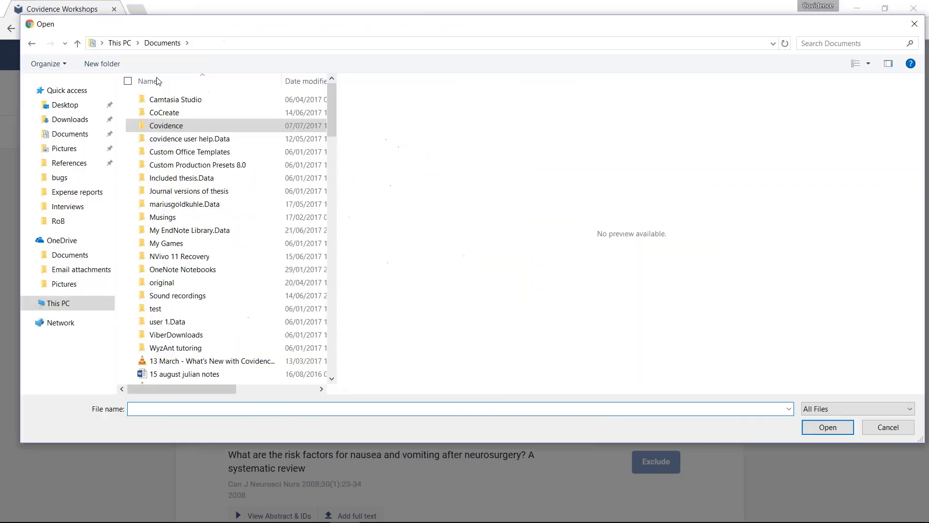
click(65, 105)
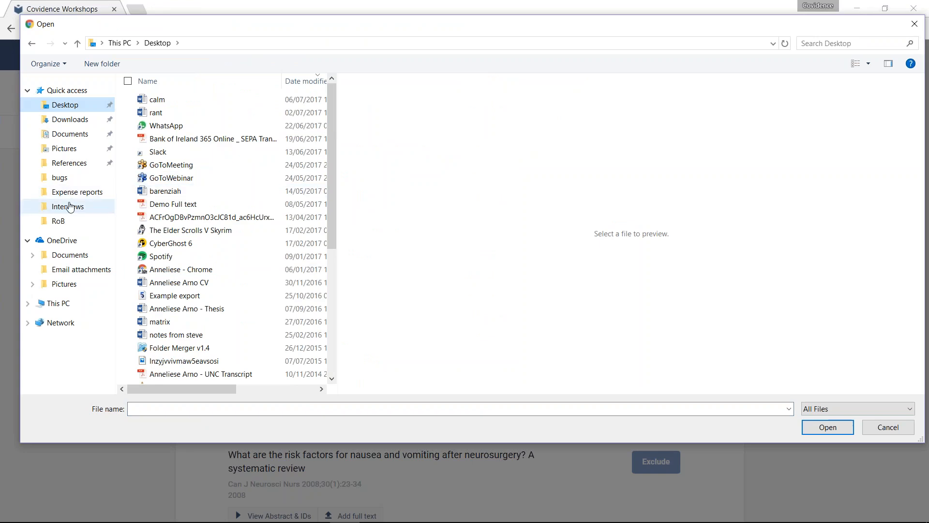
click(87, 164)
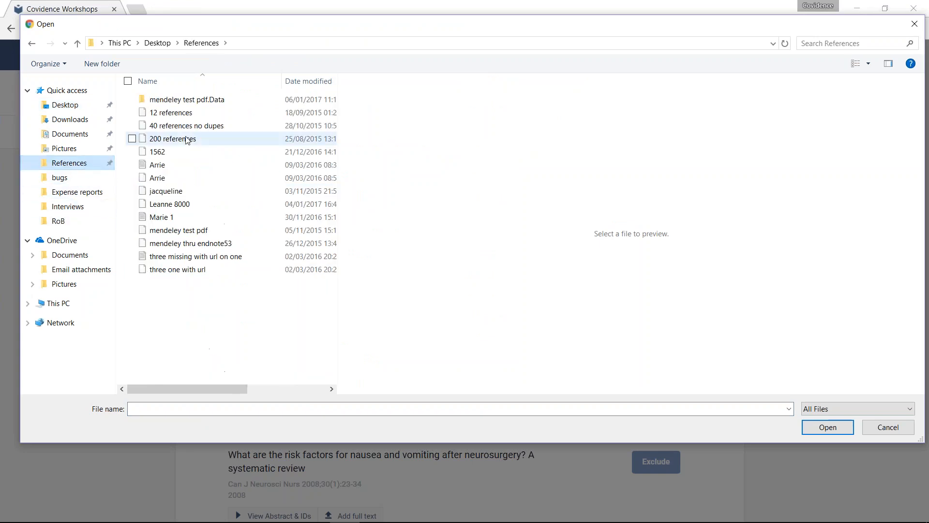
double_click(173, 101)
double_click(173, 102)
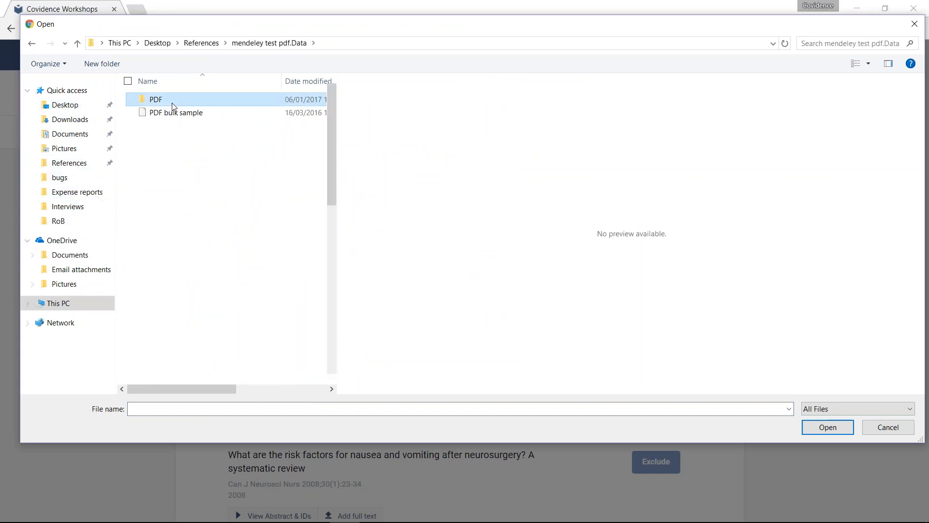
click(184, 113)
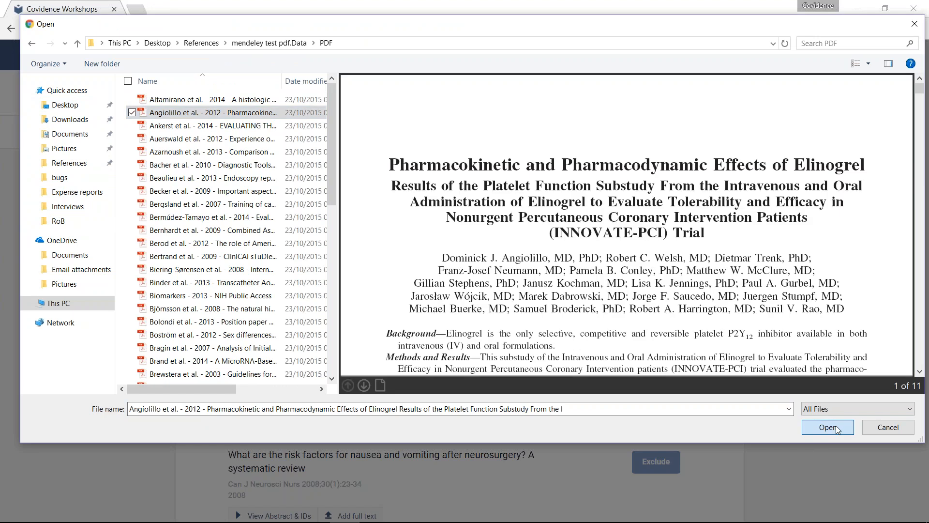
click(827, 426)
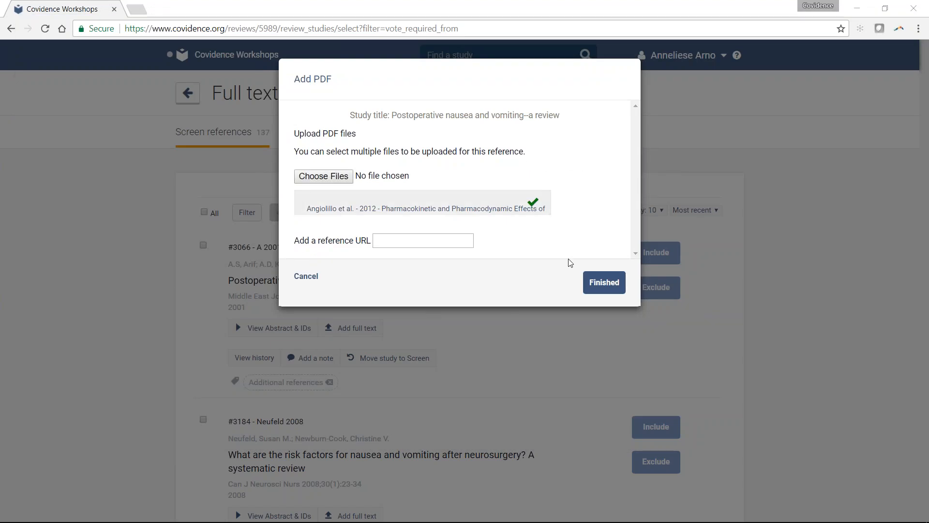
click(613, 289)
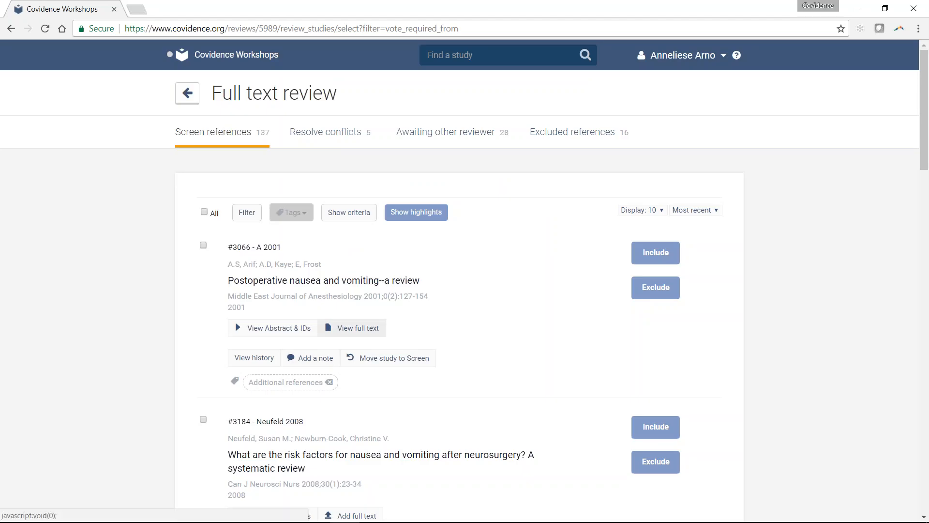
- Show the full text details of reference #3066 to check the uploaded file, and hide them again
click(358, 328)
scroll(415, 326, down, 1)
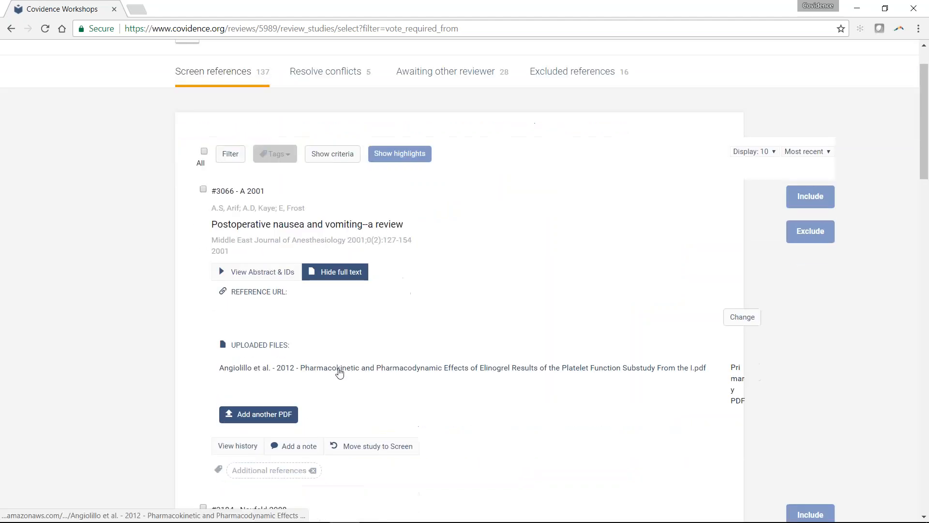
click(340, 272)
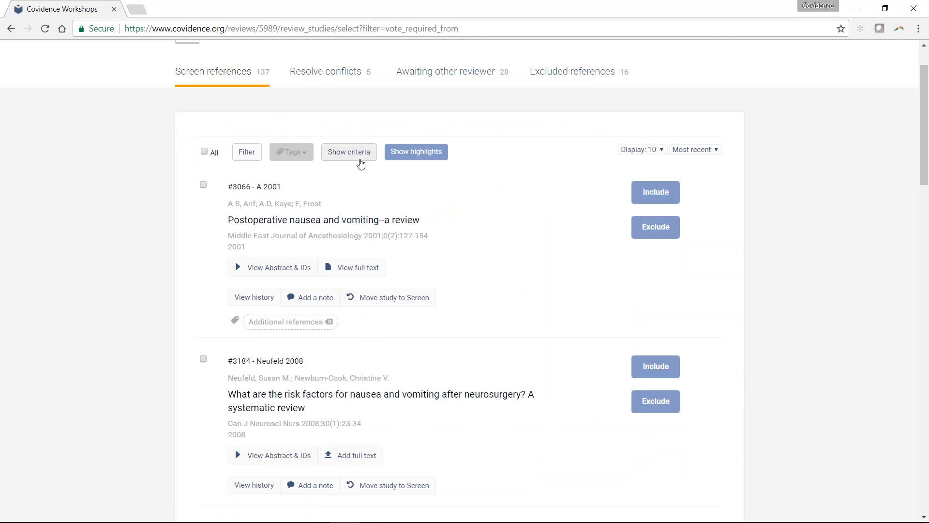
scroll(362, 161, up, 2)
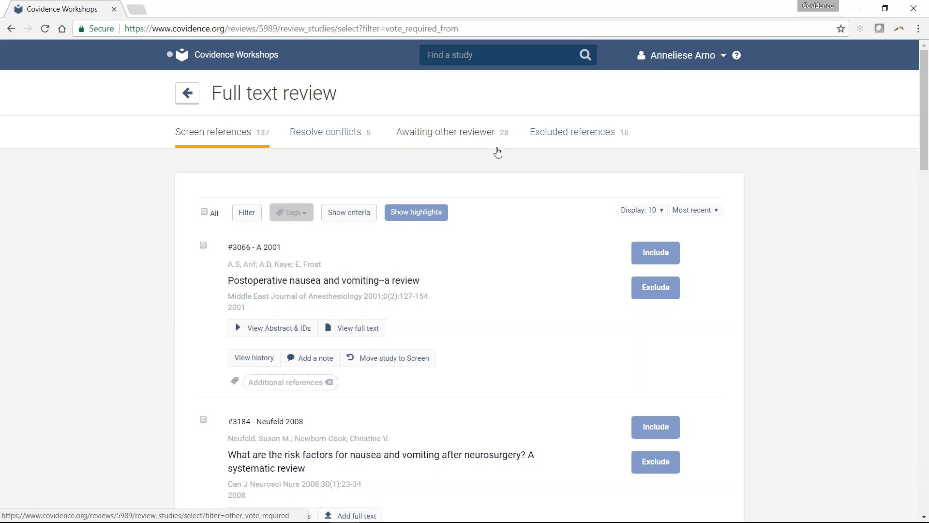
- Turn on the keyword highlights and show the abstract of reference #3184 to see the highlighted terms
click(419, 213)
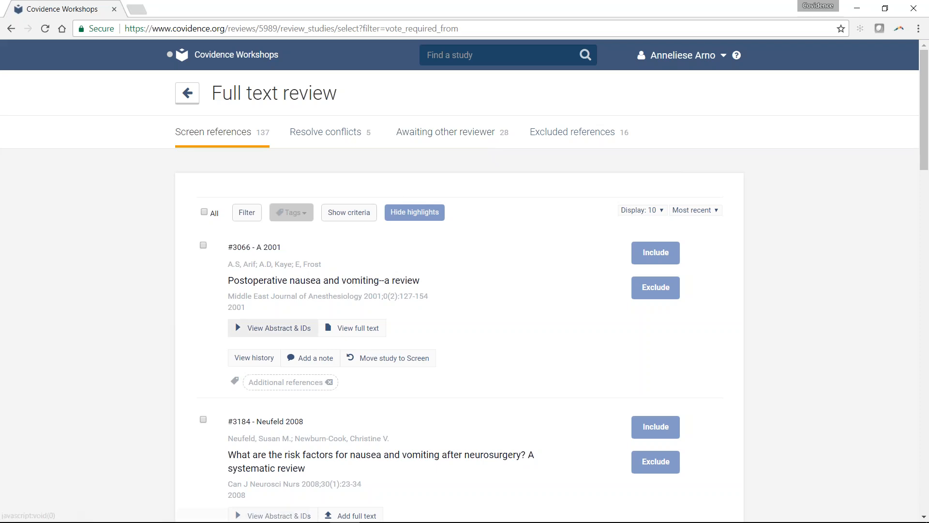
click(288, 329)
click(276, 332)
scroll(271, 339, down, 3)
click(270, 395)
scroll(339, 291, down, 5)
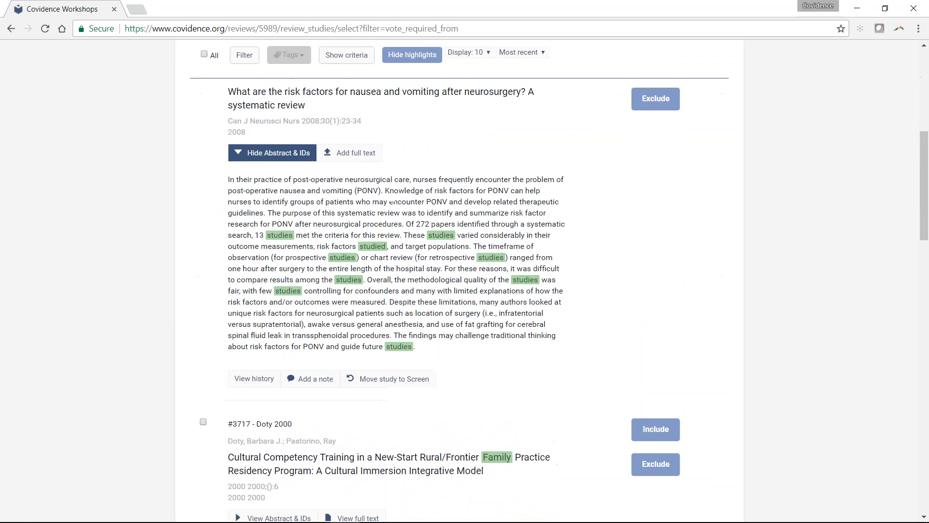
- Show the inclusion and exclusion criteria, hide them again, and turn the keyword highlights off
click(356, 60)
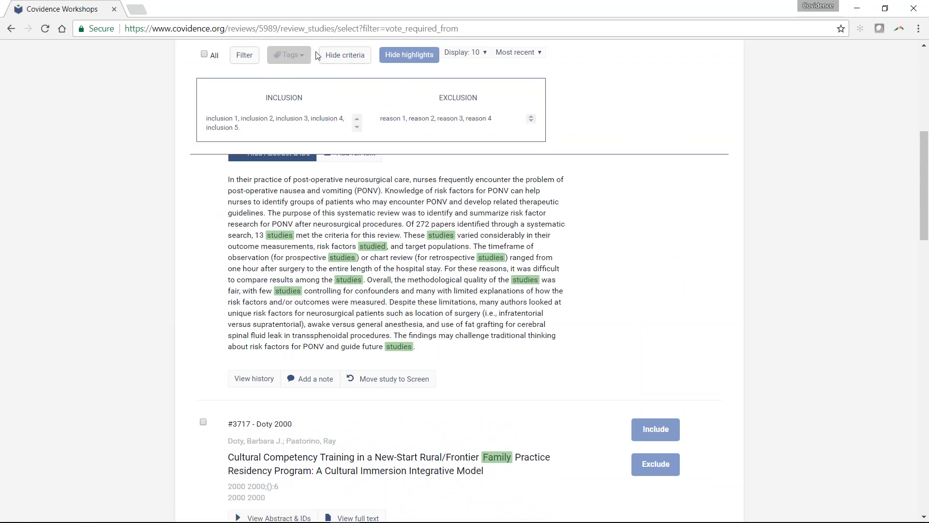
click(348, 61)
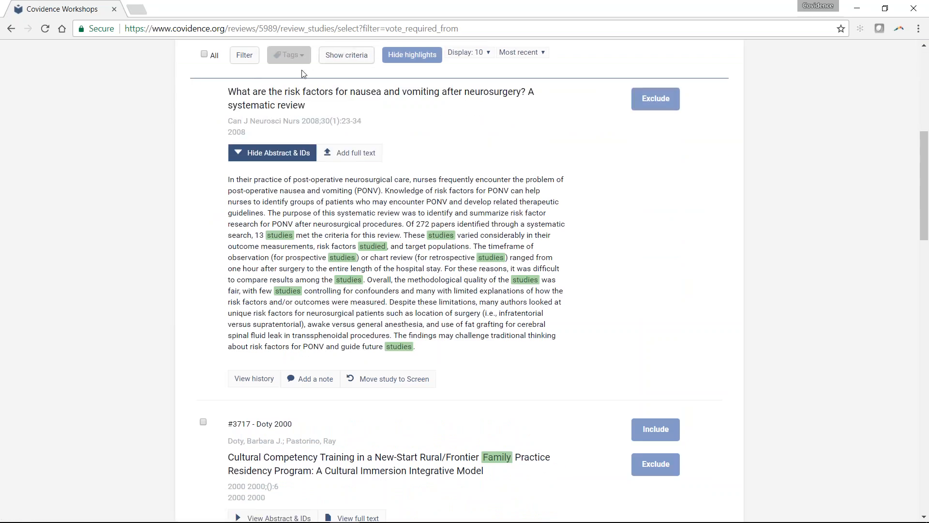
scroll(529, 277, down, 1)
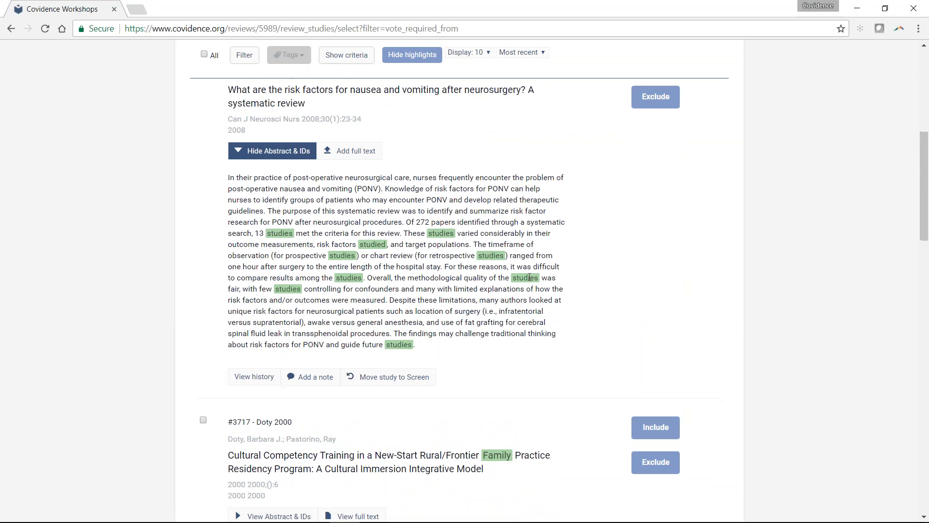
scroll(530, 277, down, 1)
scroll(529, 277, down, 2)
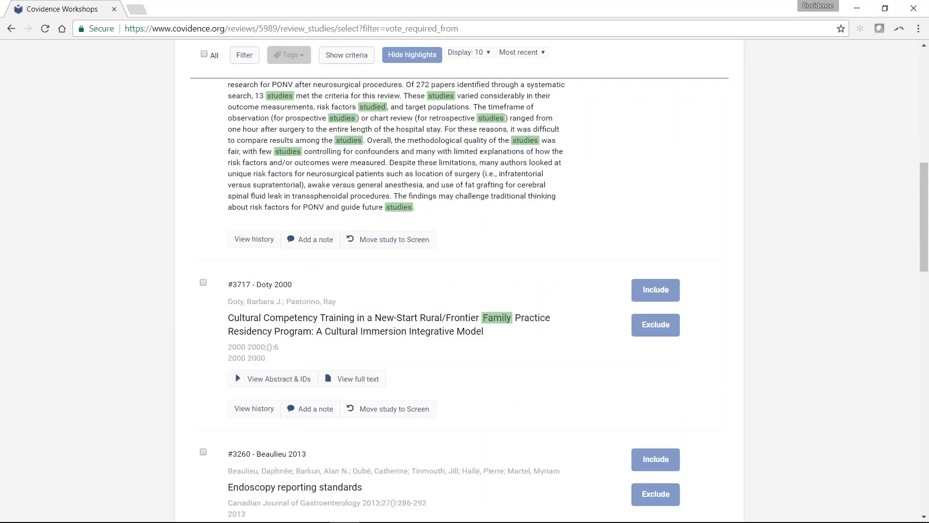
scroll(529, 277, up, 10)
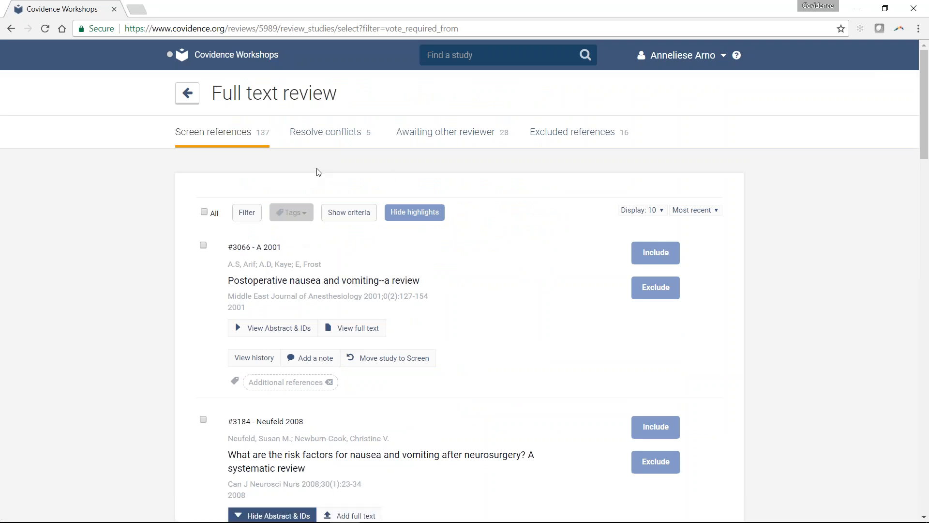
click(415, 212)
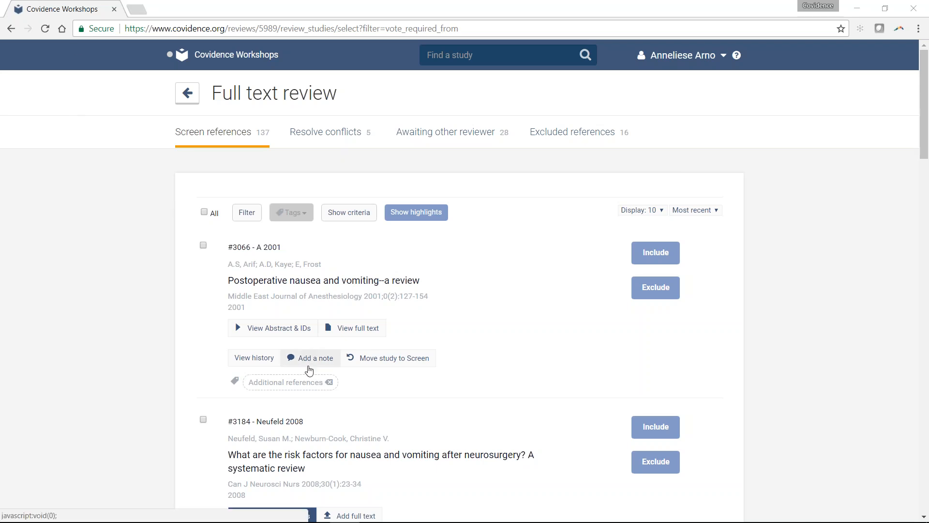
- View the notes dialog for reference #3066, close it without adding a note, and look through the following references
click(308, 368)
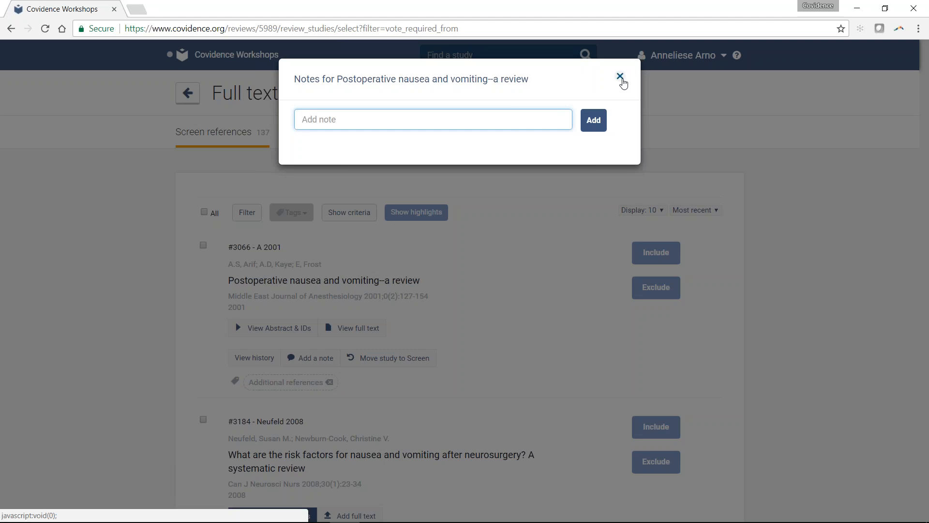
click(620, 77)
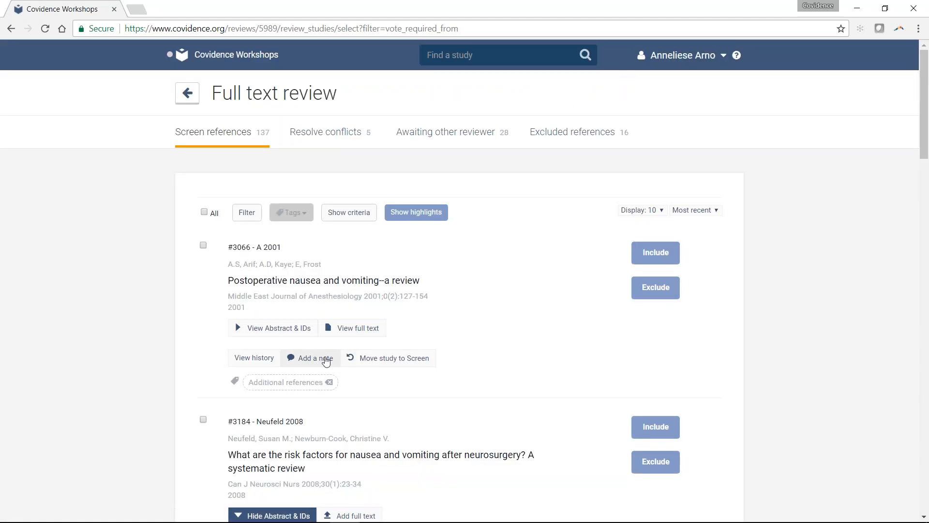
scroll(313, 358, down, 1)
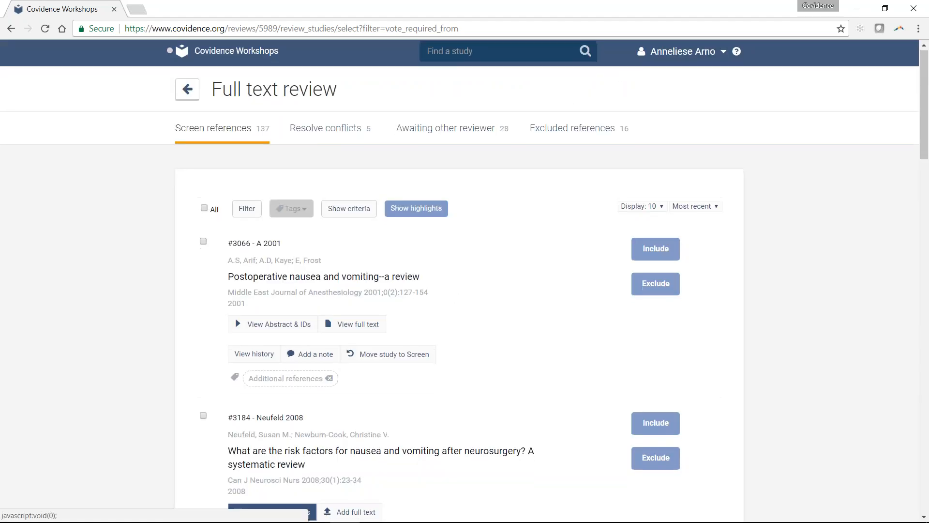
scroll(292, 265, down, 10)
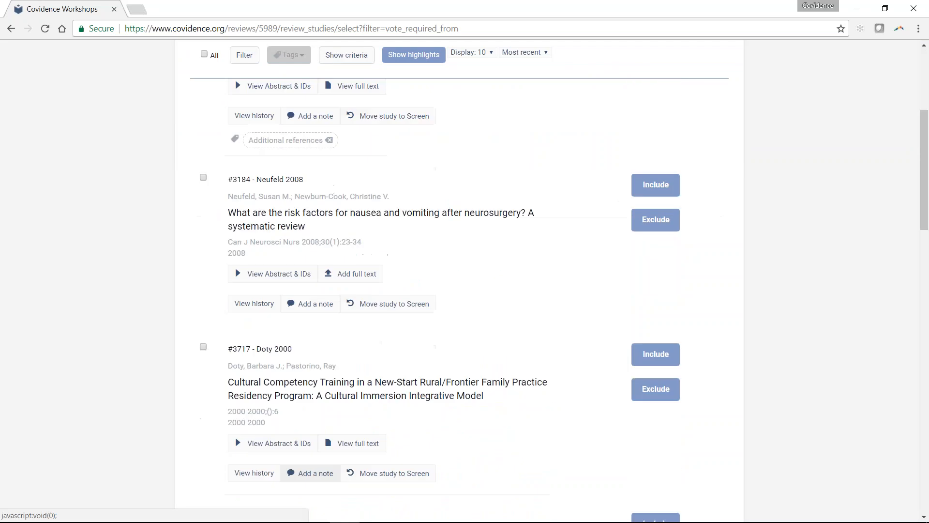
scroll(292, 265, down, 6)
scroll(349, 318, up, 16)
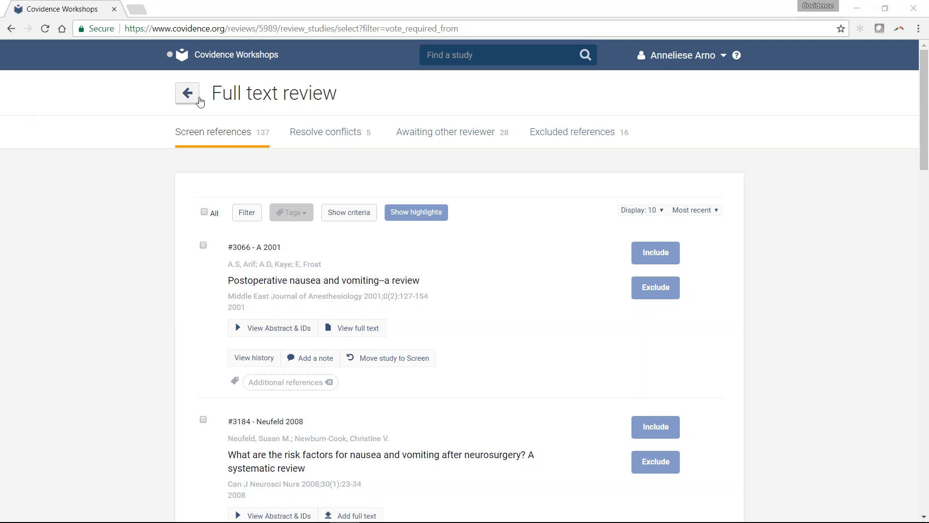
- Return to the review overview, expand the Extraction stage and open its list of extracted studies
click(188, 93)
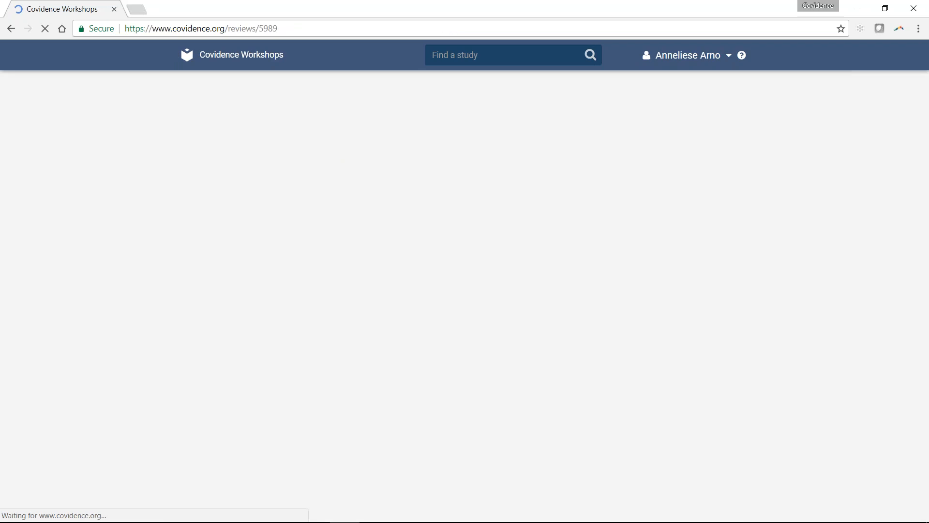
click(281, 414)
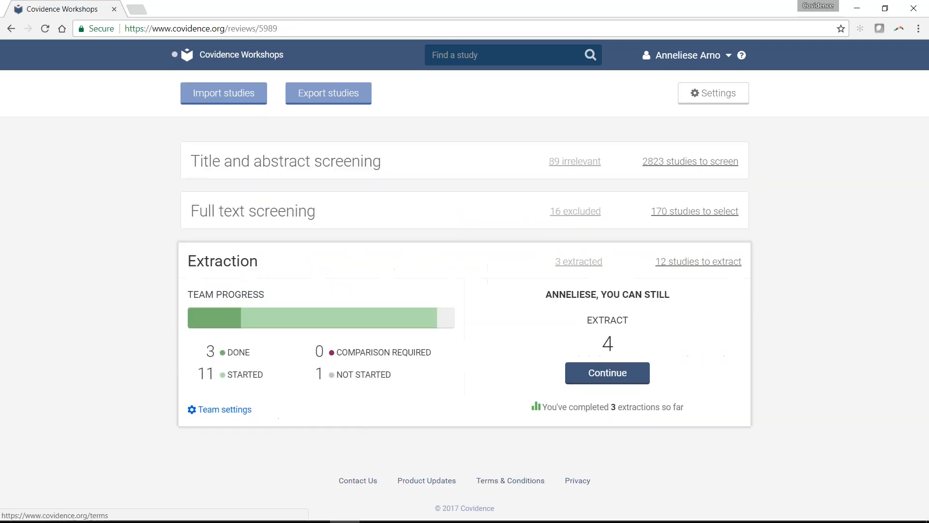
click(588, 265)
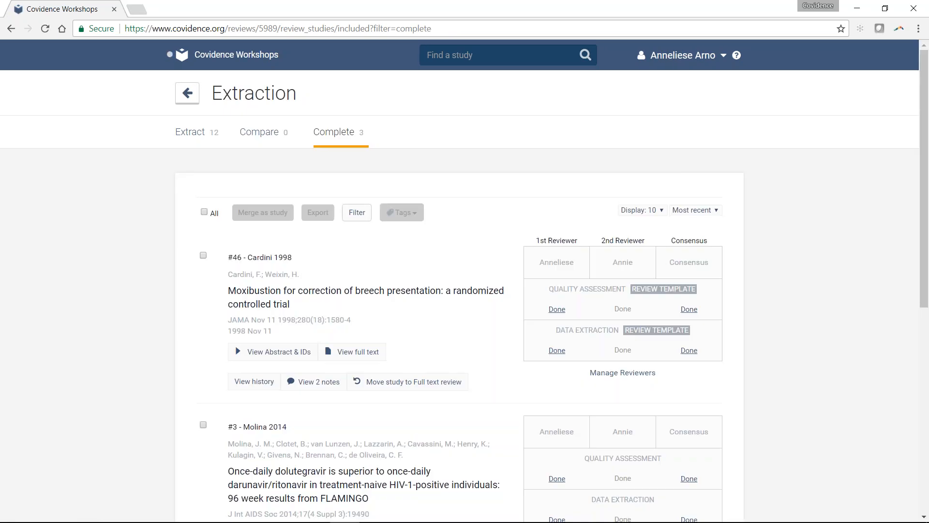
- Open the first reviewer's completed quality assessment for study #46, dismissing the desktop notification on the way
scroll(605, 234, down, 3)
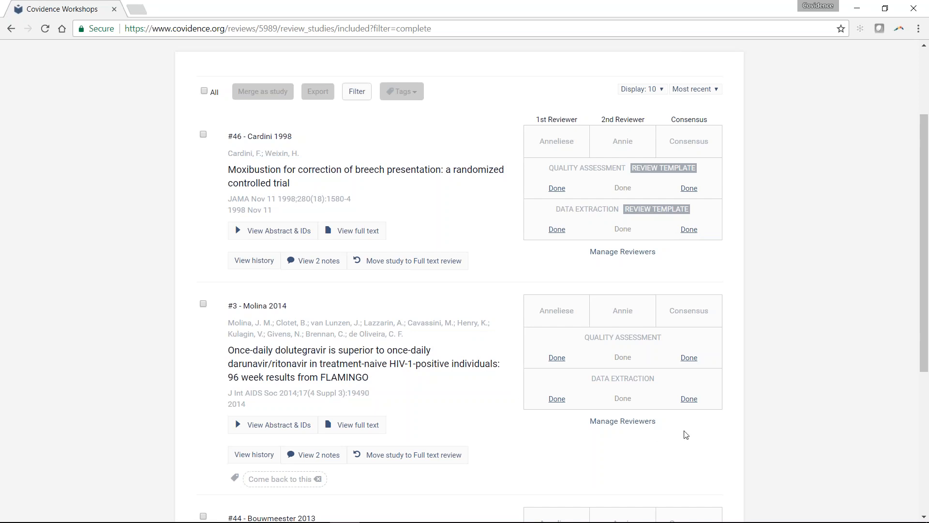
click(918, 434)
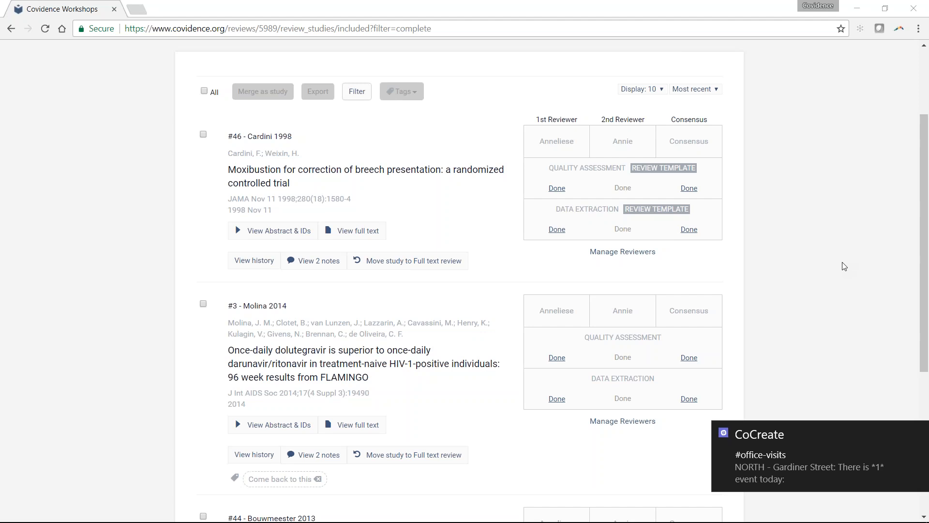
click(921, 434)
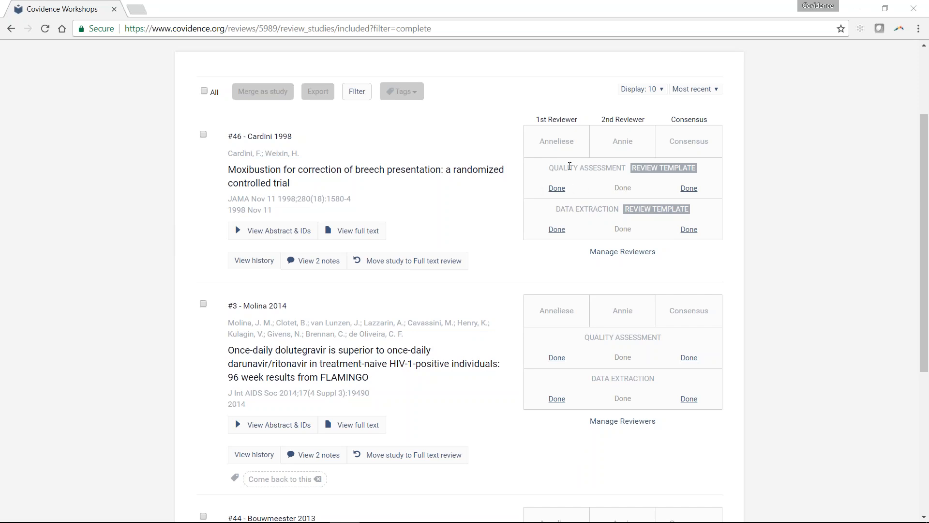
click(561, 188)
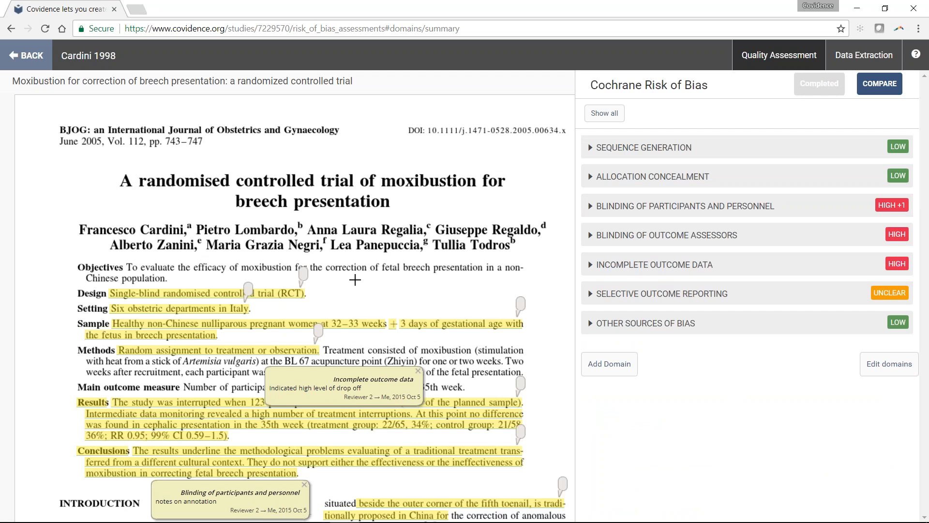
- Annotate "The protocol was approved by the Ethics Committee of the Piedmont Region" in the article's Methods section under the Other sources of bias domain
scroll(355, 280, down, 1)
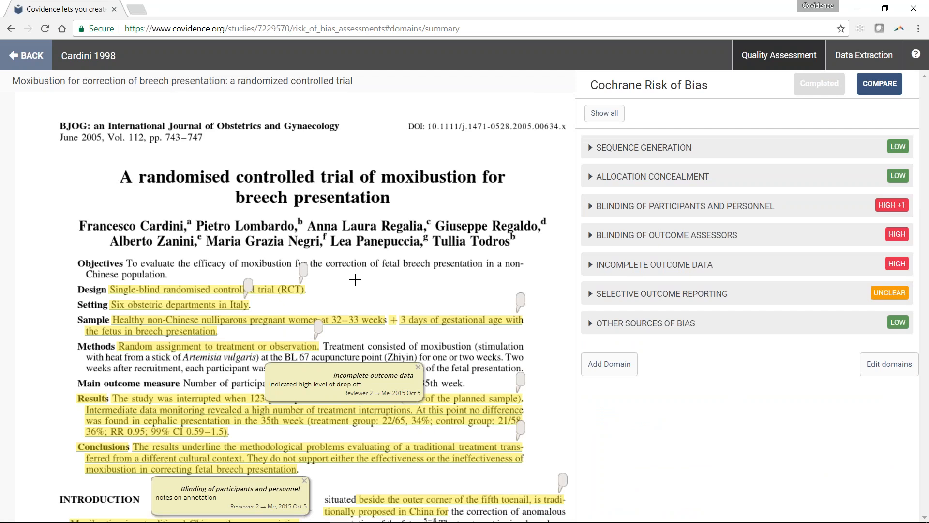
scroll(354, 279, down, 5)
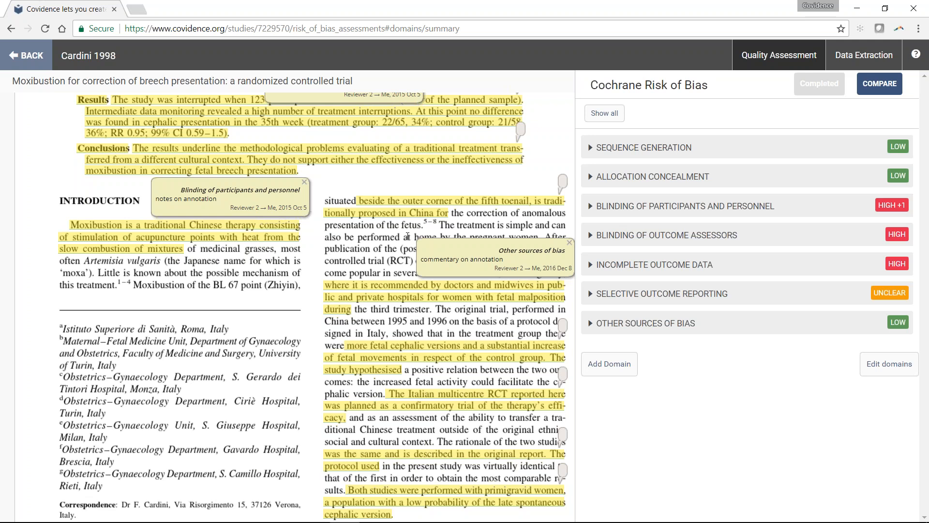
scroll(408, 237, down, 1)
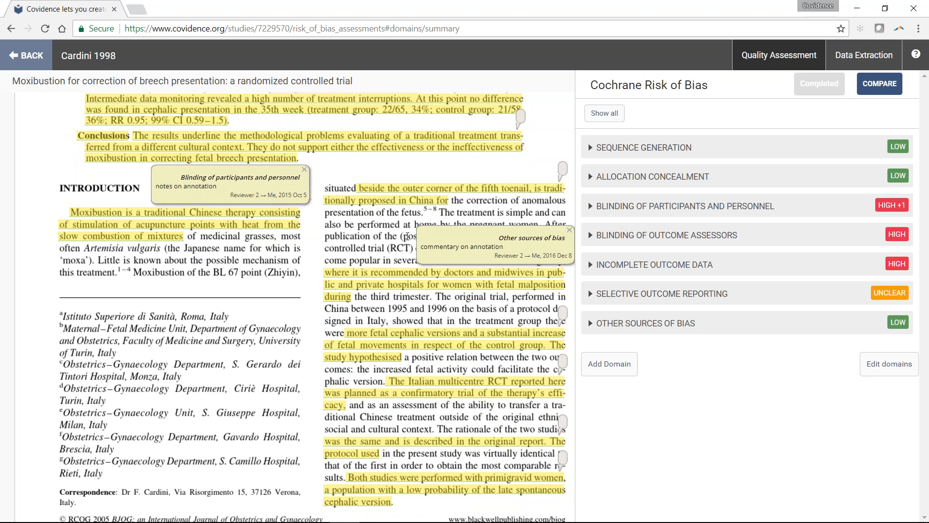
mouse_move(233, 170)
mouse_down()
mouse_move(323, 184)
mouse_move(296, 189)
mouse_up()
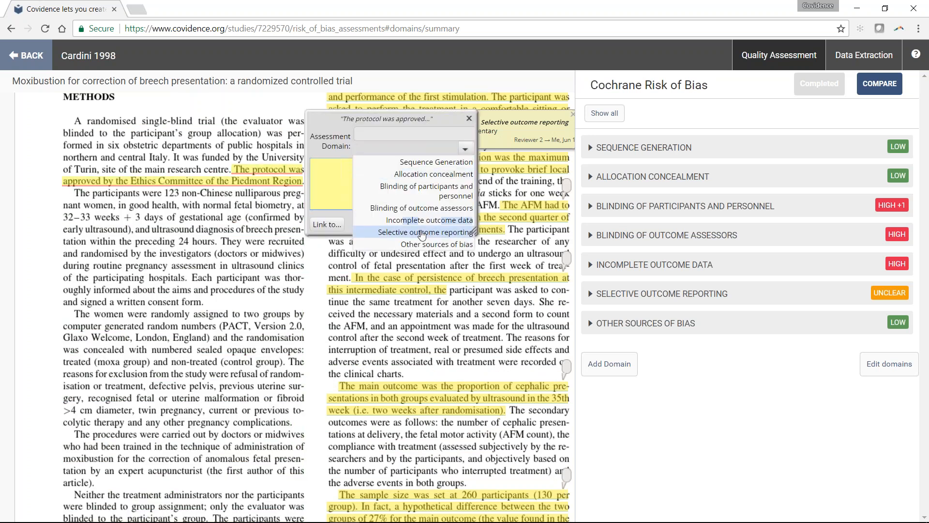
click(426, 243)
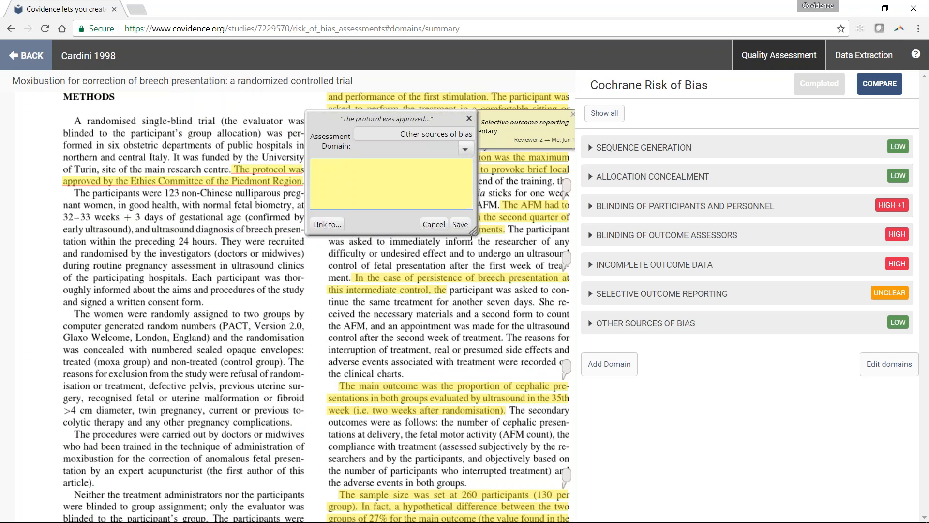
click(461, 224)
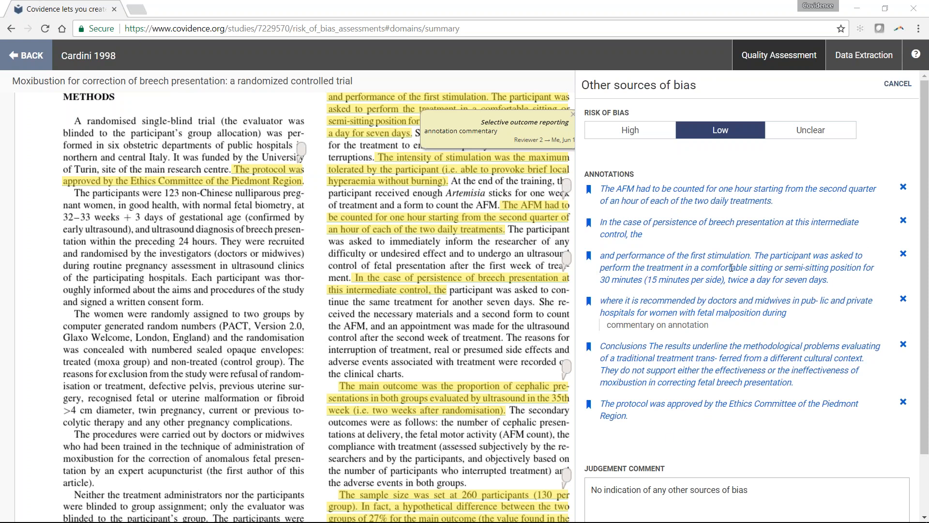
- Check the annotations and judgement comment for Other sources of bias and save the judgement
scroll(731, 267, down, 1)
scroll(731, 268, down, 1)
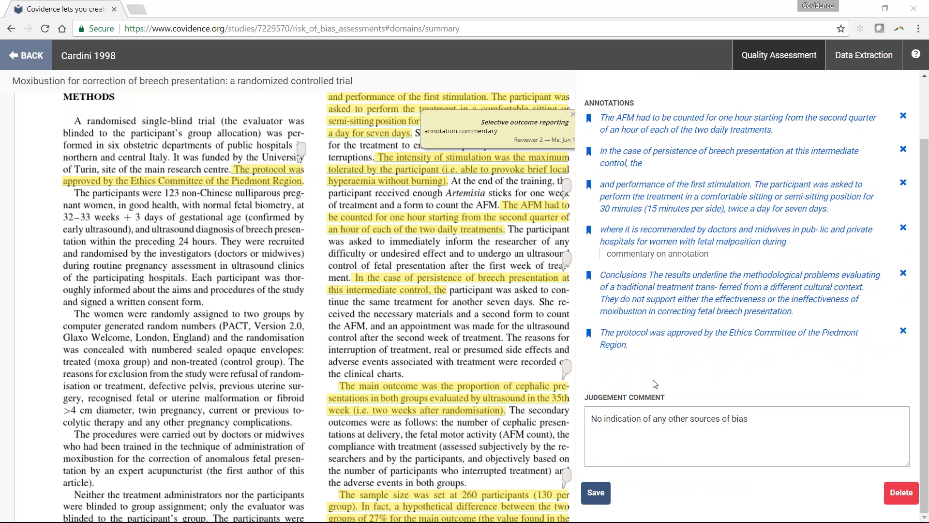
scroll(655, 384, up, 1)
scroll(654, 383, up, 1)
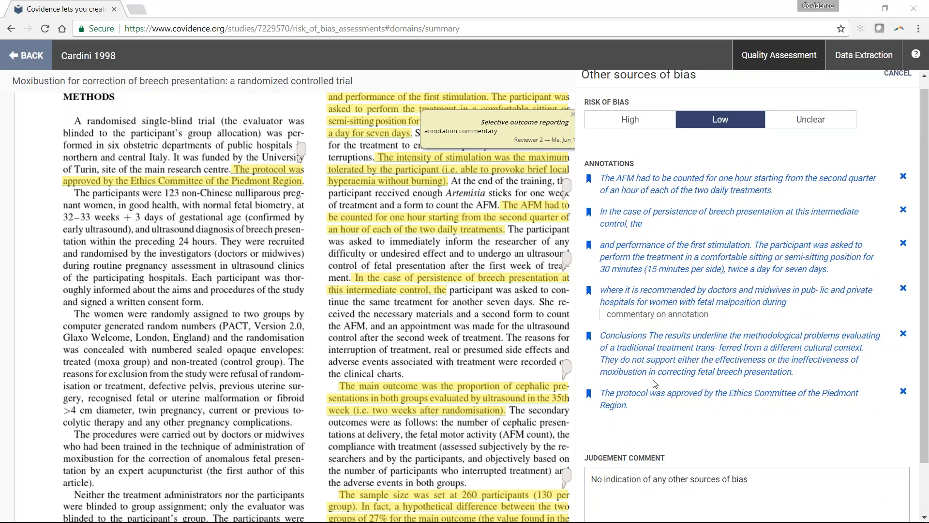
scroll(655, 384, down, 1)
click(602, 492)
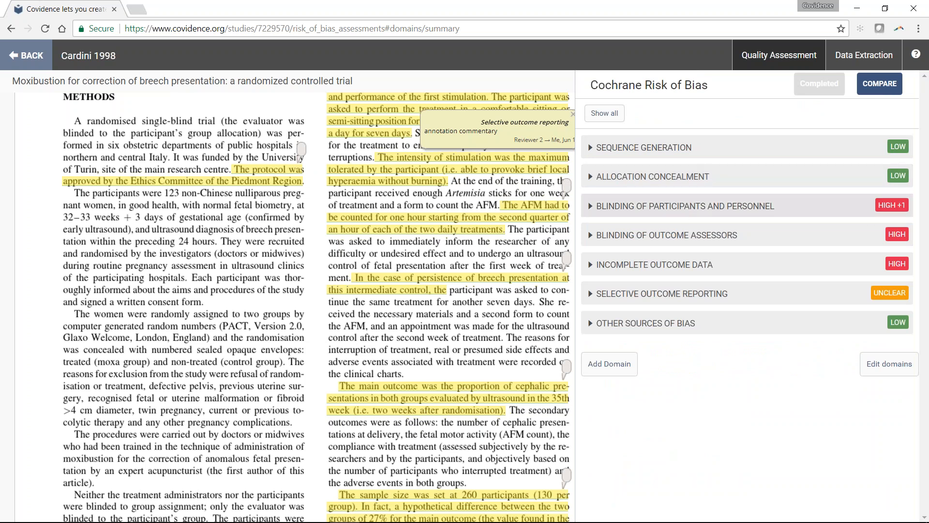
- Expand the Blinding of participants and personnel domain to examine its judgements per outcome, and collapse it again
click(683, 211)
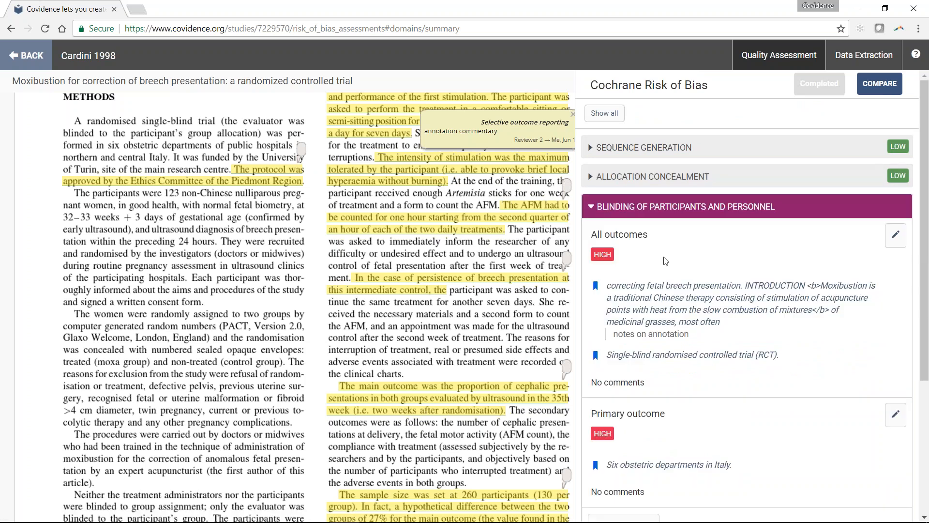
scroll(666, 261, down, 1)
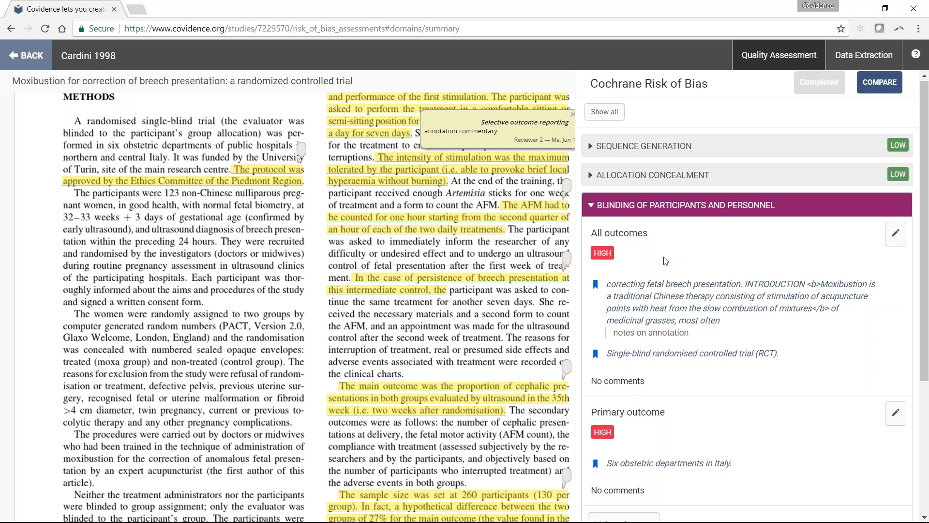
scroll(666, 262, down, 1)
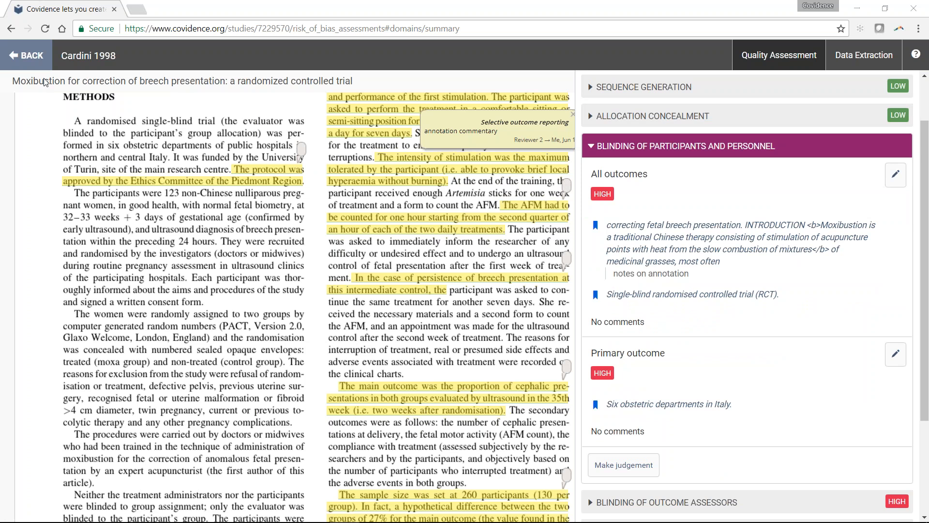
click(617, 148)
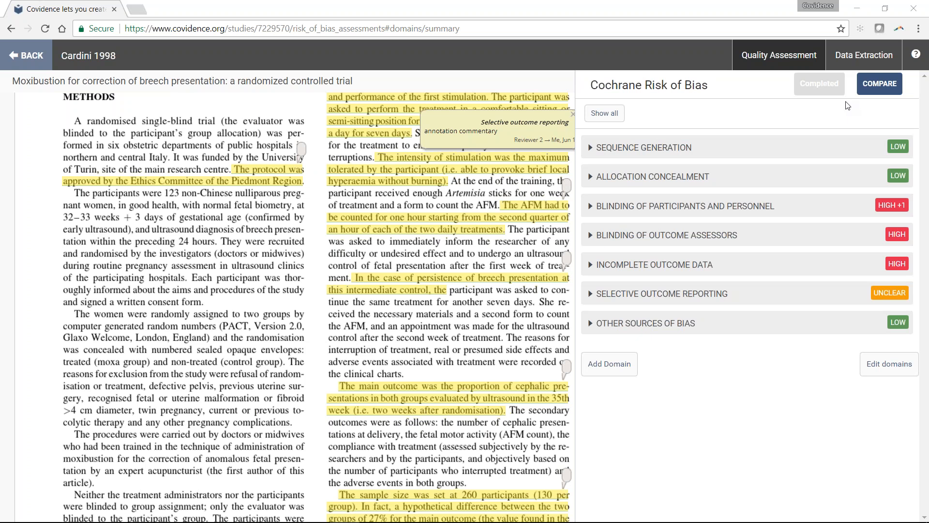
- Open the Cochrane Risk of Bias comparison and show the individual reviewer judgements for Sequence Generation
click(878, 84)
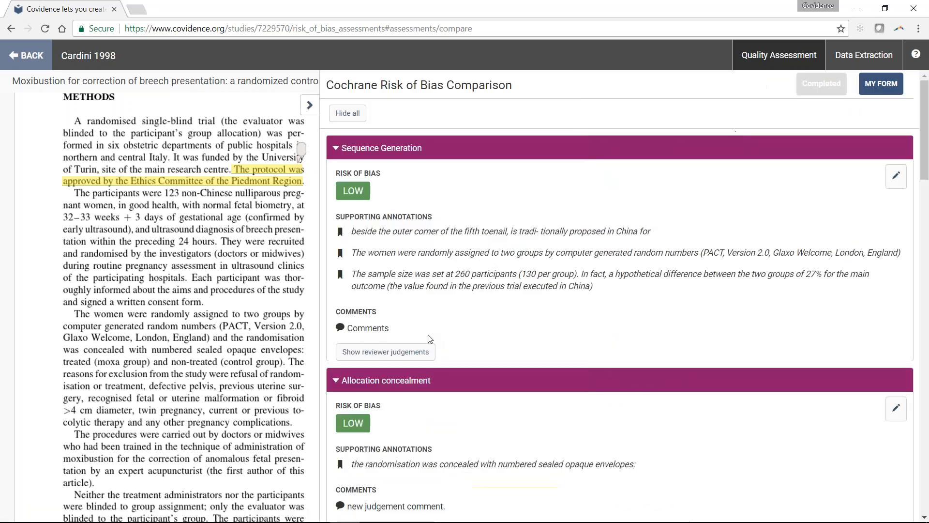
click(428, 348)
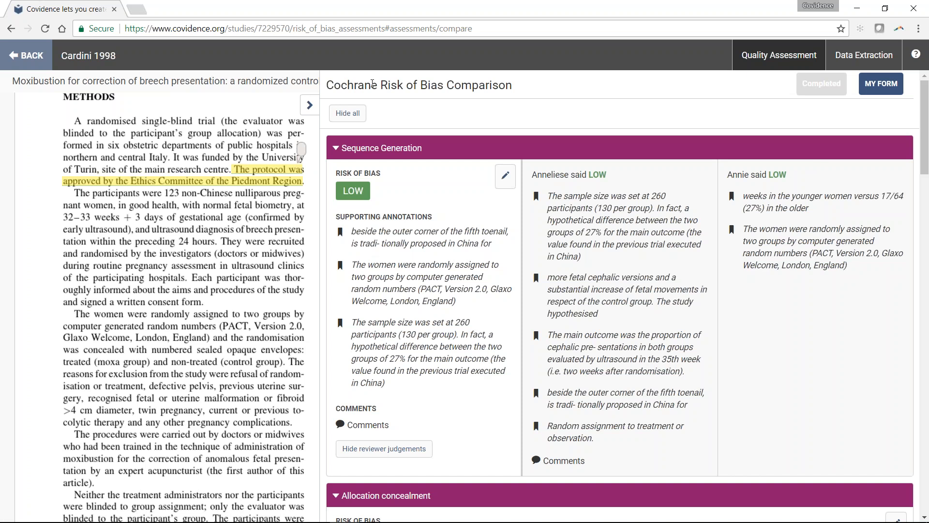
- Remove all supporting annotations and the judgement comment from the Sequence Generation consensus judgement and save it
click(505, 176)
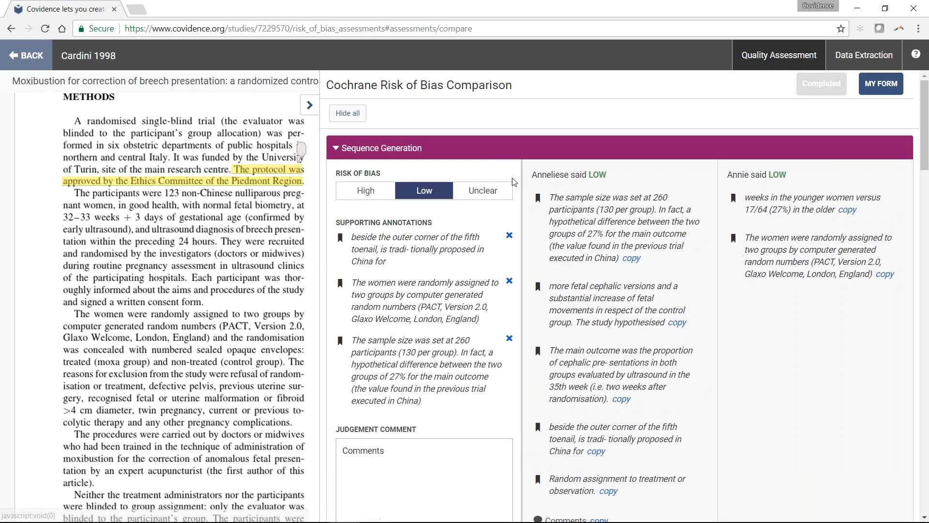
click(509, 236)
click(509, 235)
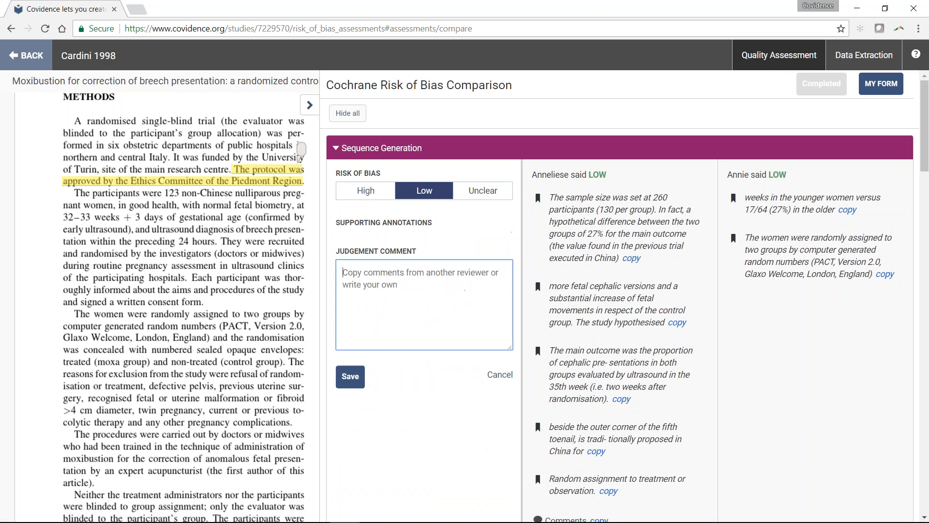
click(346, 380)
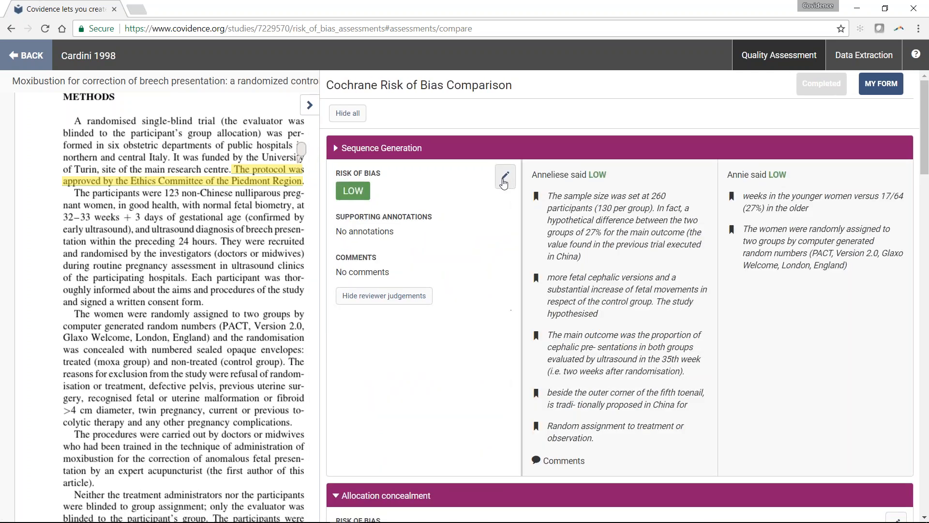
- Copy the first reviewer's main outcome annotation and comment and the second reviewer's "weeks in the younger women" annotation into the Sequence Generation consensus, and save
click(505, 176)
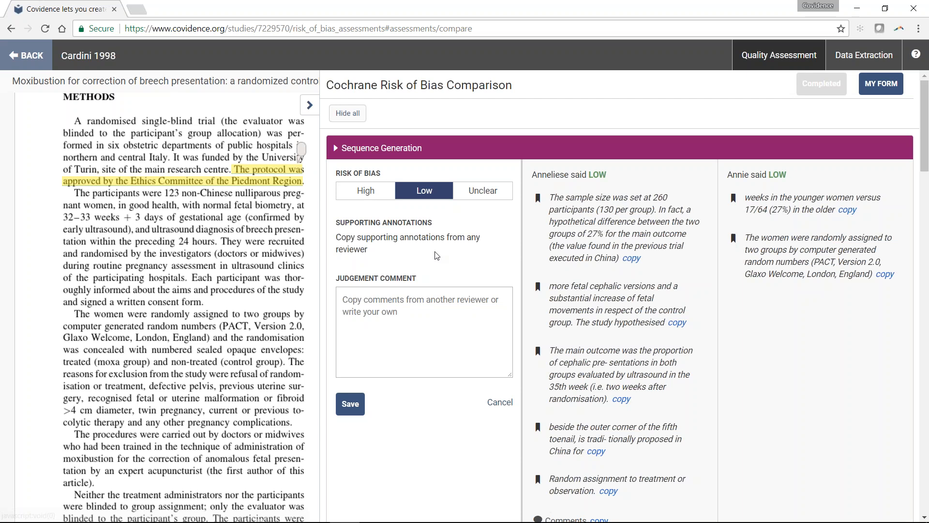
scroll(560, 293, down, 1)
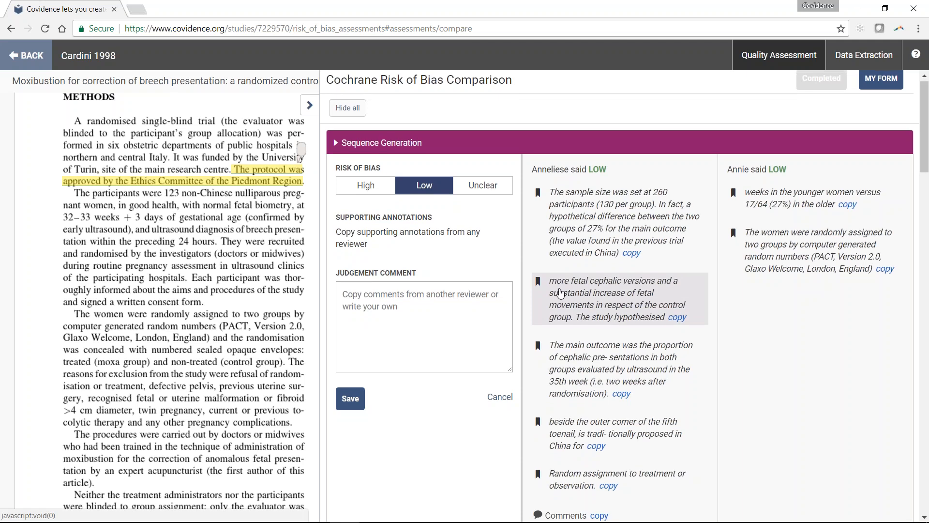
scroll(560, 293, down, 1)
click(629, 340)
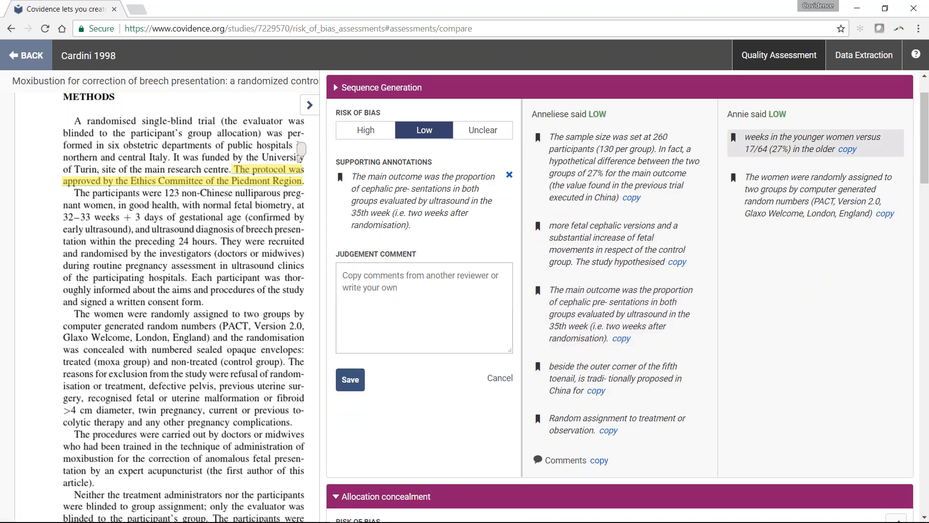
click(801, 148)
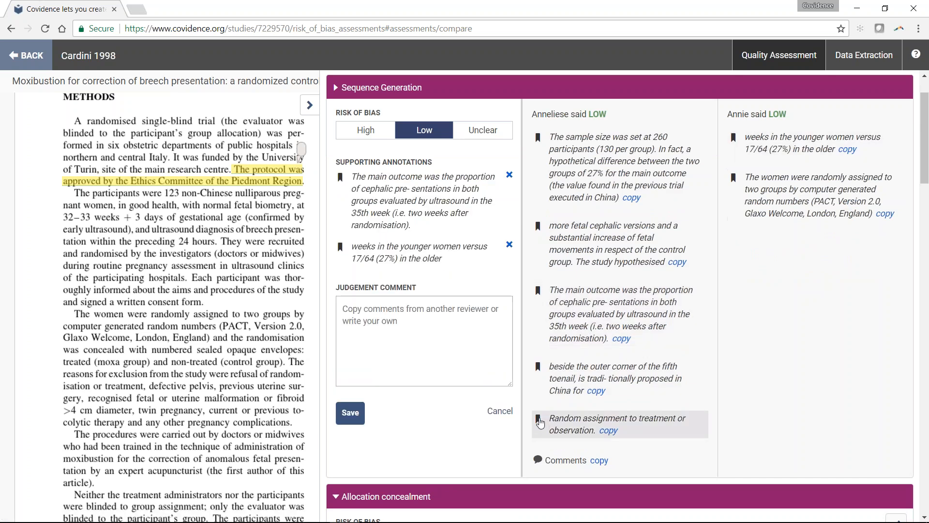
click(599, 459)
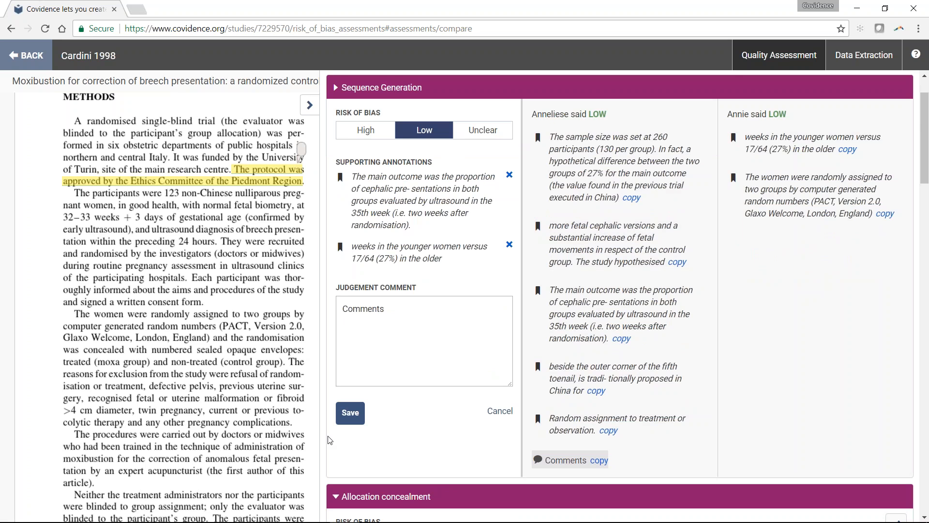
click(352, 414)
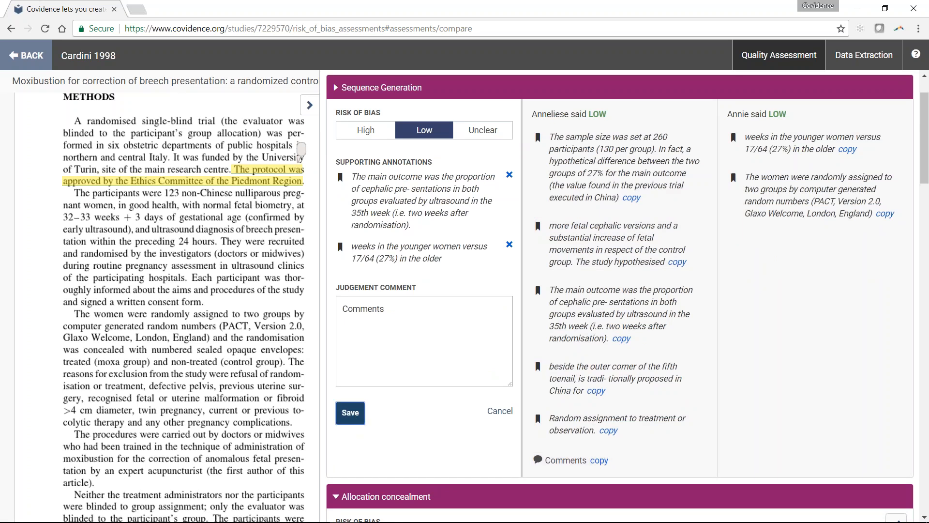
- Collapse Sequence Generation and all other domains in the Cochrane Risk of Bias comparison to view only their ratings
click(366, 89)
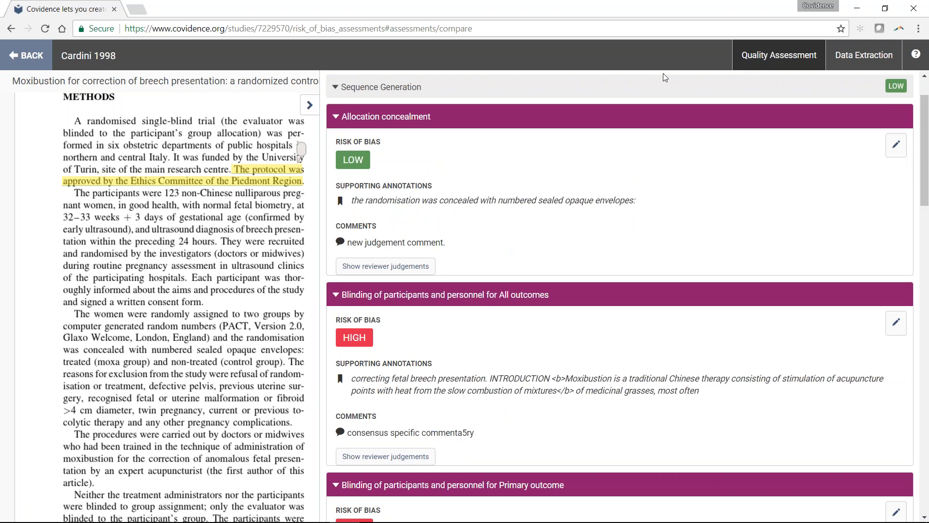
scroll(665, 77, up, 1)
scroll(666, 78, up, 2)
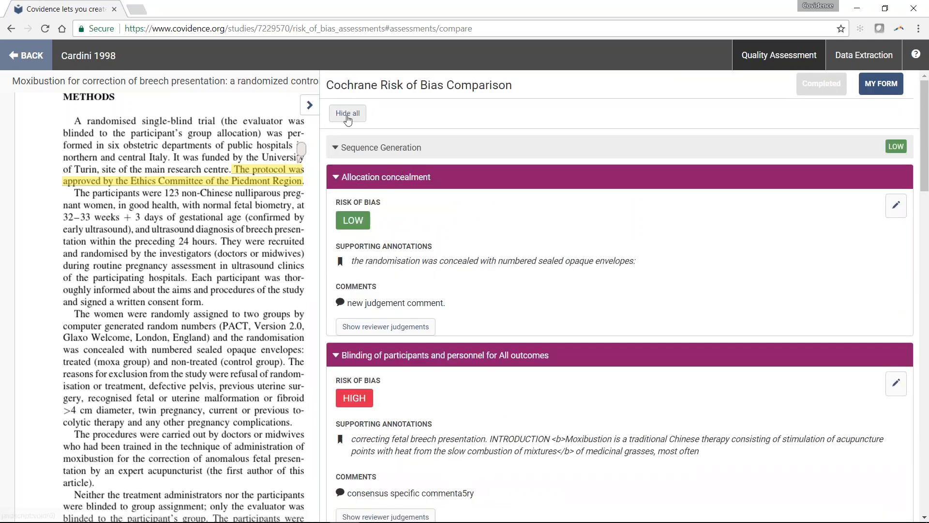
click(347, 117)
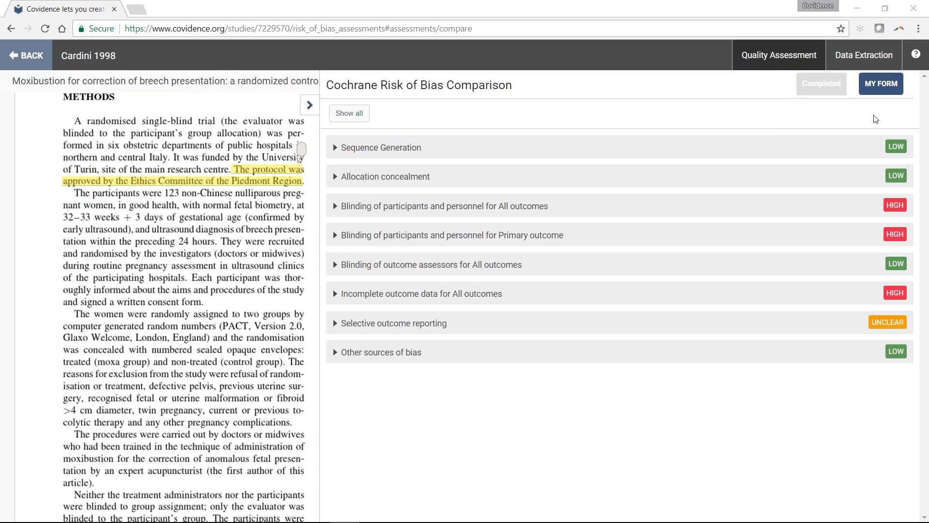
- Return to the individual Cochrane Risk of Bias form, add a domain named "New domain" without a description, and collapse its entry
click(875, 93)
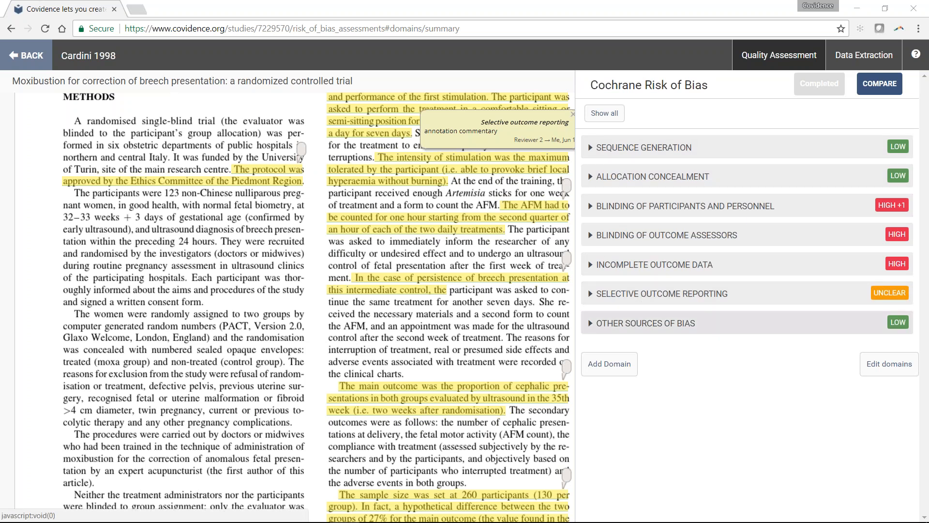
click(609, 364)
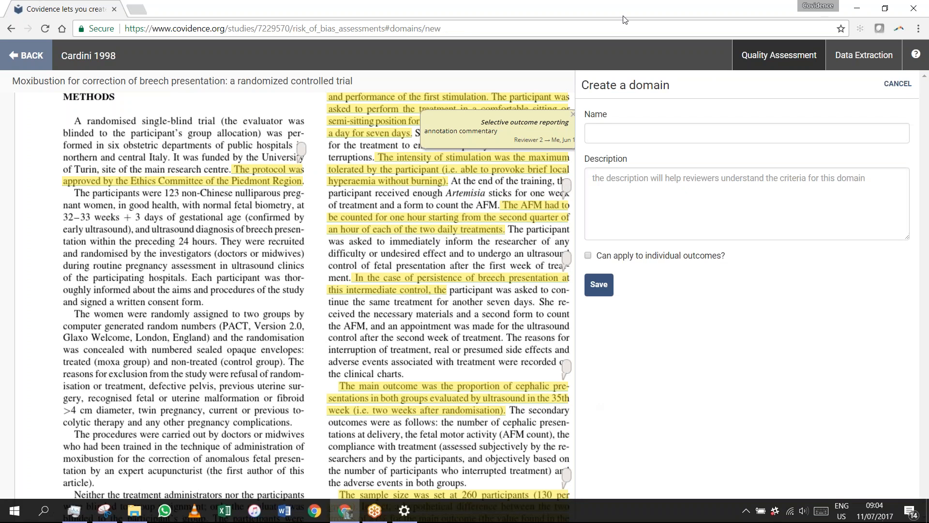
click(623, 136)
text(New domain)
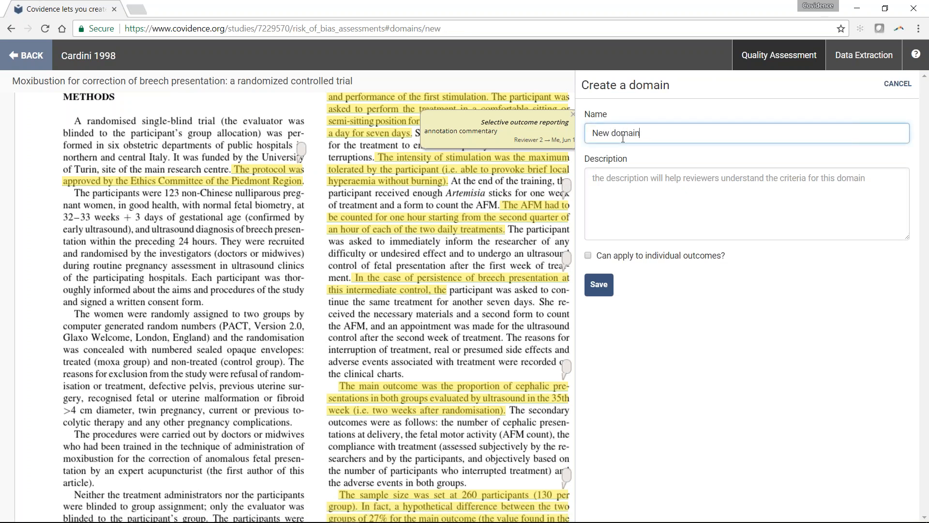
click(651, 199)
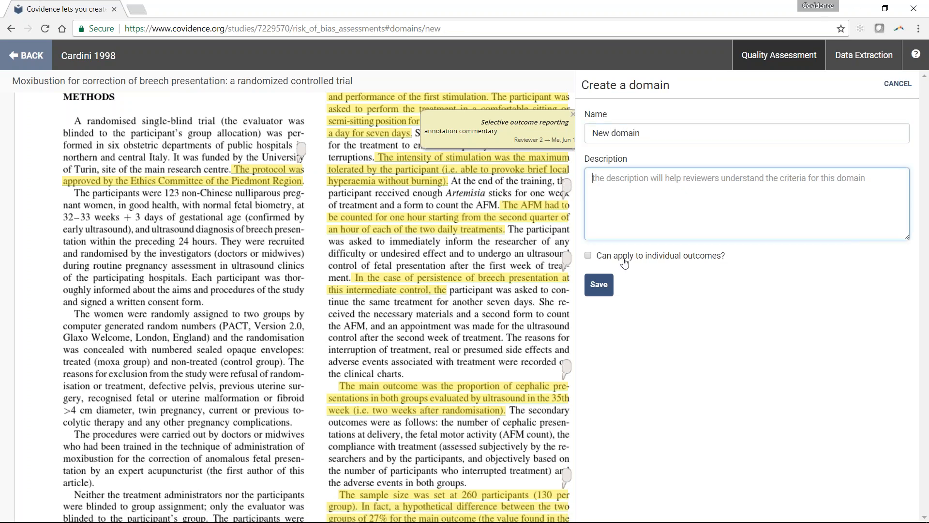
click(600, 295)
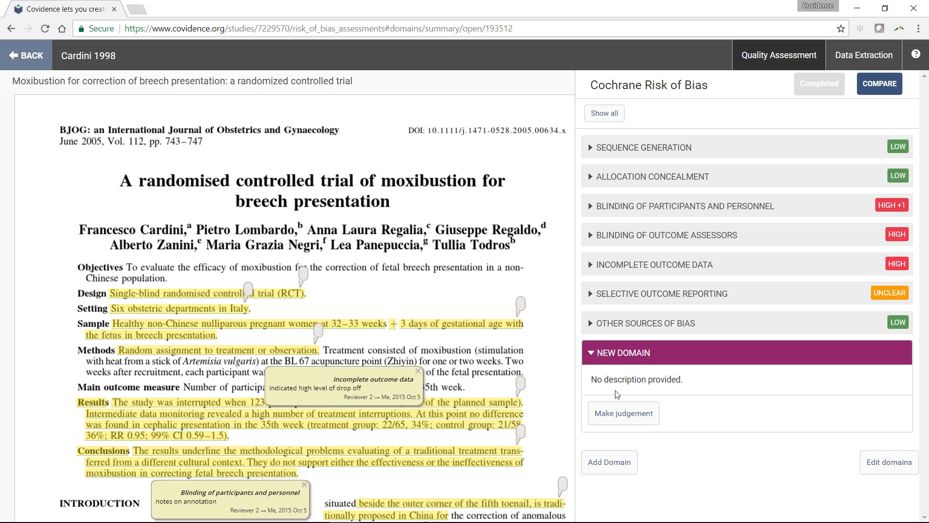
click(624, 352)
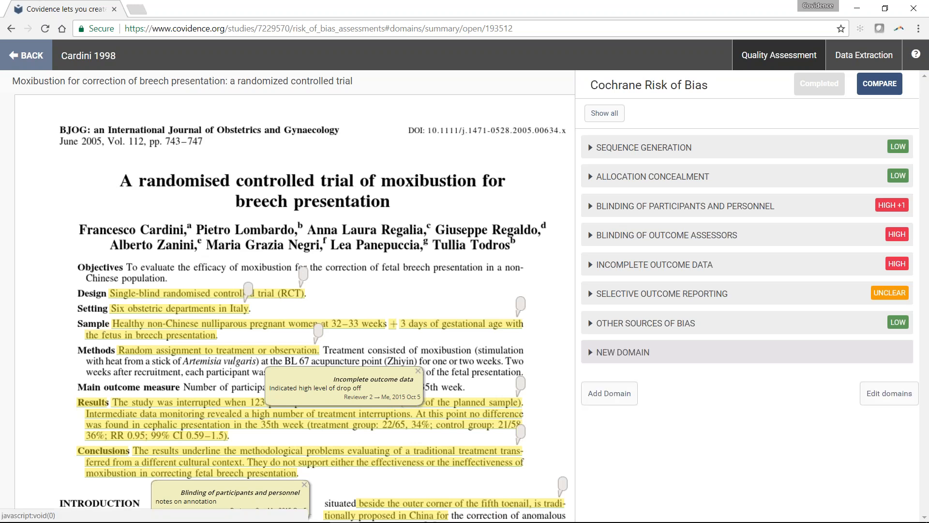
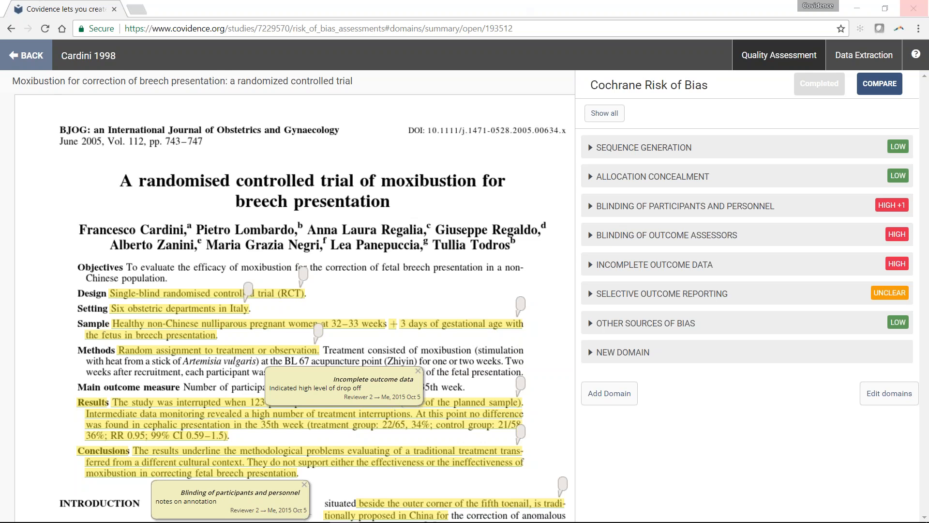
- Open the Data Extraction form for Cardini 1998 and review its summary of identification, methods, population and interventions
click(863, 54)
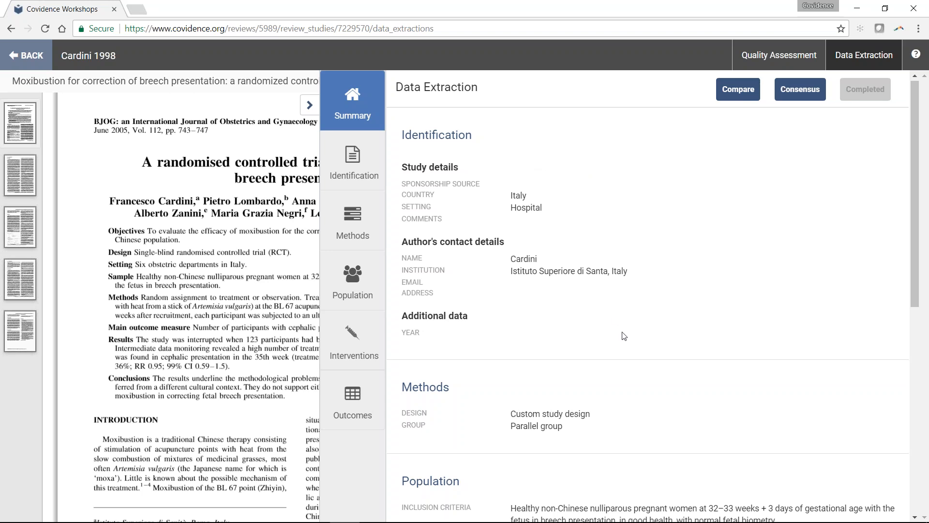
scroll(653, 339, down, 1)
scroll(656, 313, down, 1)
scroll(656, 314, down, 4)
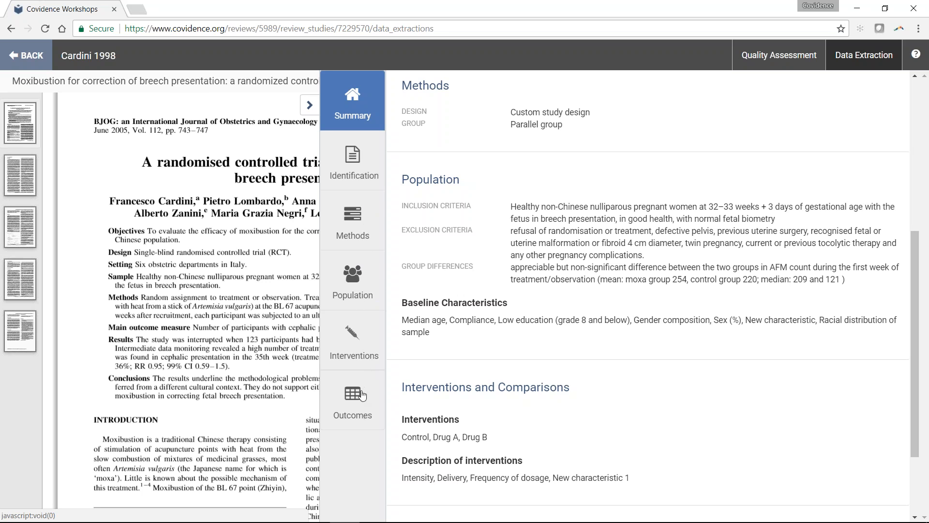
- Review the Identification section's study details, author contact details and additional data fields, and dismiss the browser notification
click(368, 171)
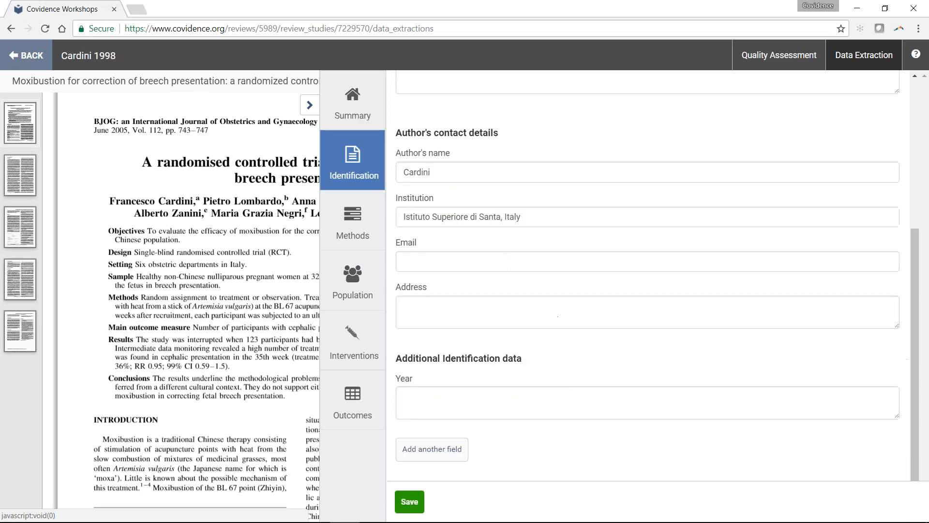
scroll(525, 257, up, 5)
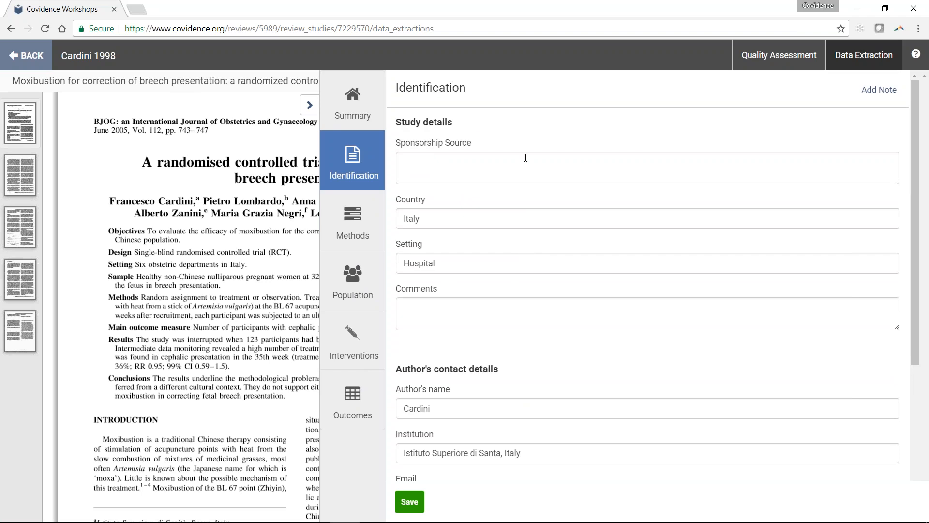
scroll(497, 159, down, 4)
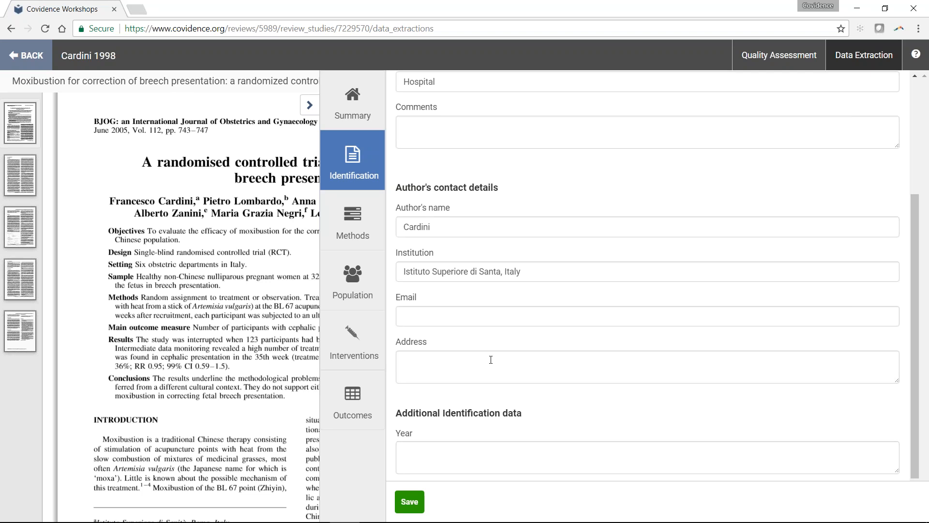
scroll(490, 359, down, 2)
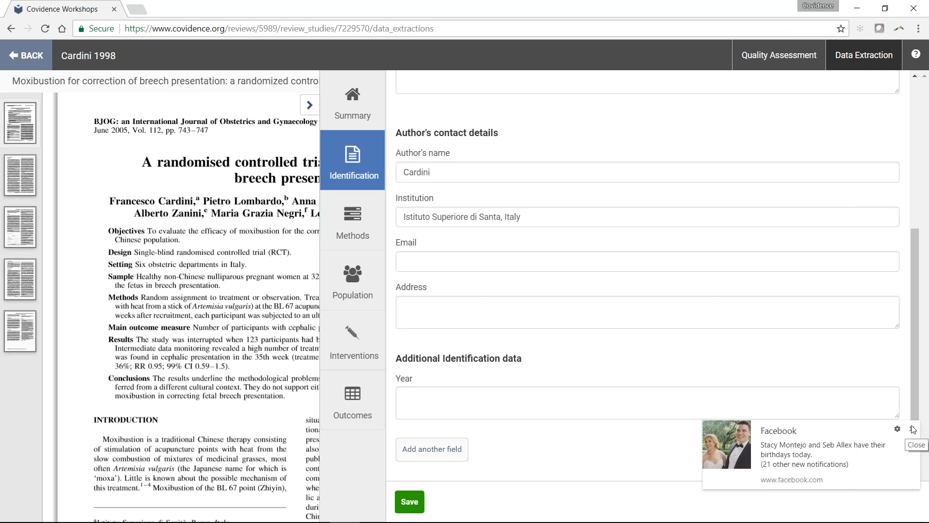
click(912, 429)
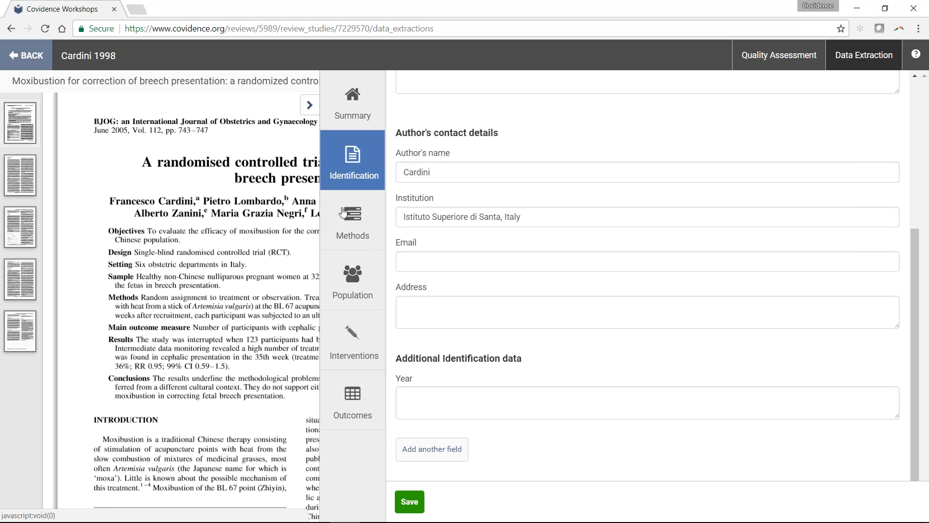
- In the Methods section, review the study design options, keep Other selected and place the cursor in the custom design text
click(366, 237)
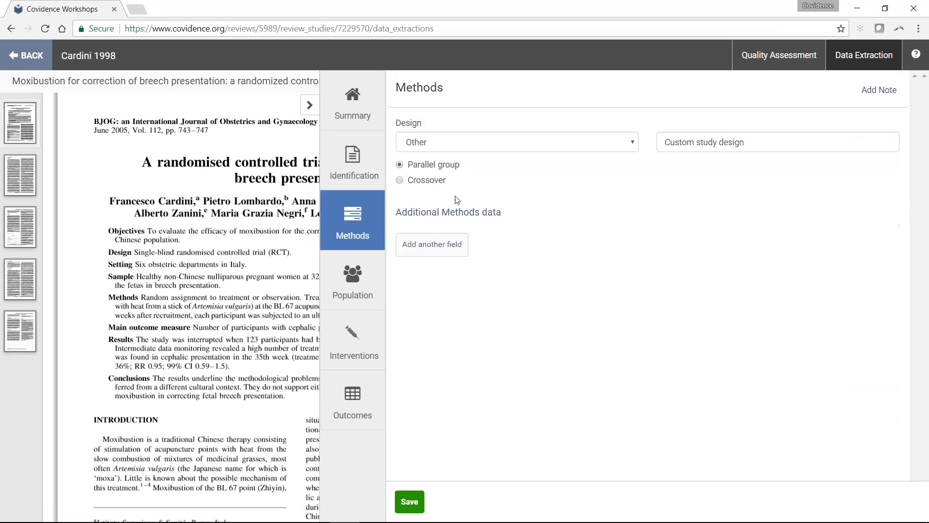
click(521, 145)
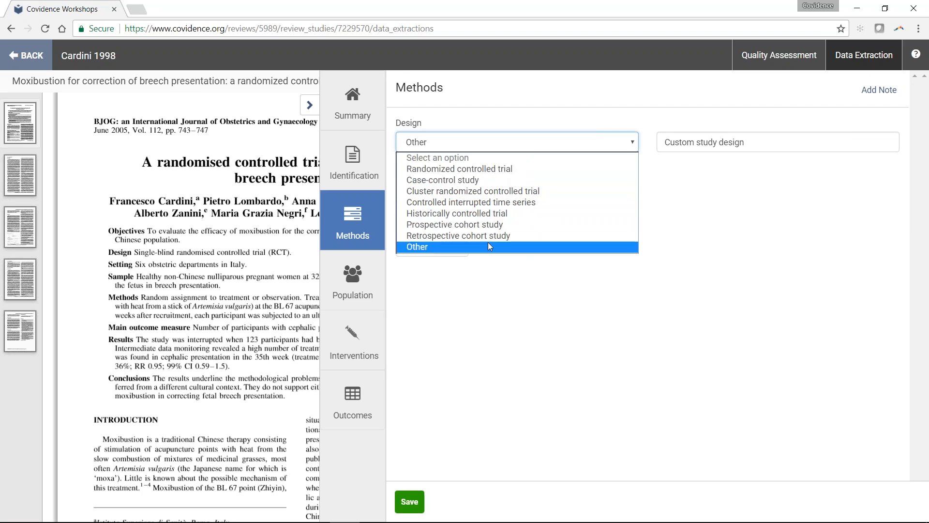
click(432, 247)
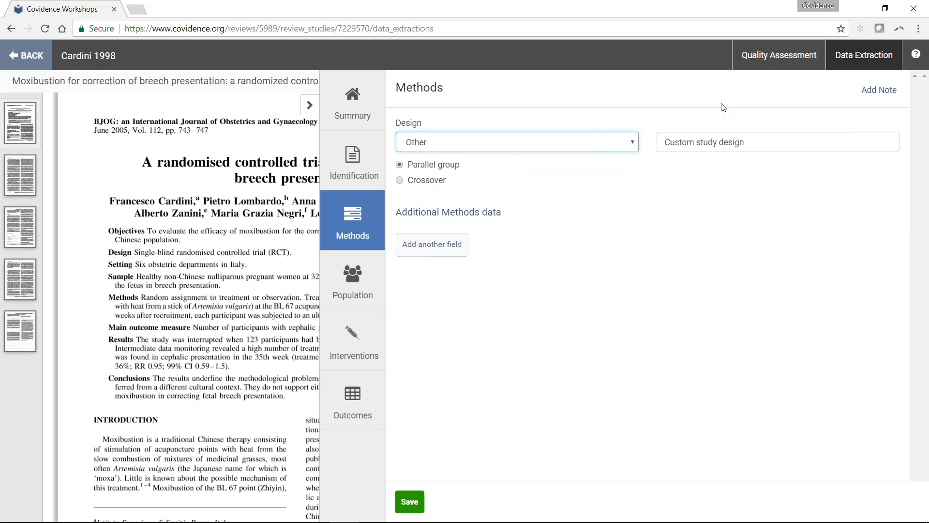
click(776, 152)
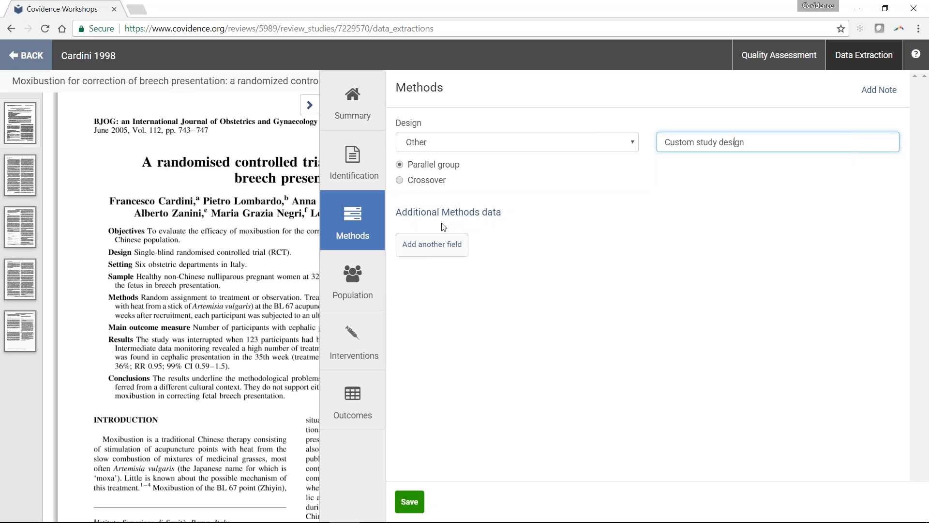
- In the Population section's baseline characteristics, remove the percent sign from the Control value for Low education (grade 8 and below)
click(348, 287)
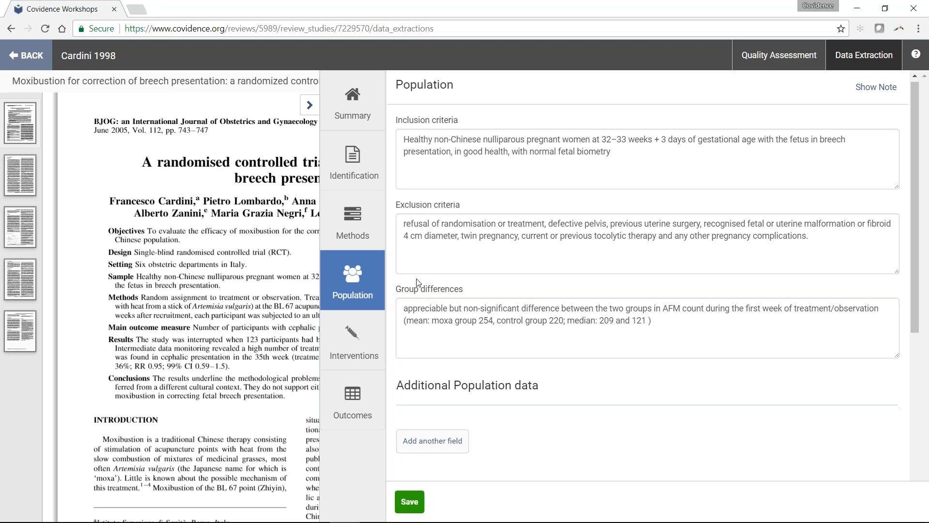
scroll(418, 282, down, 1)
scroll(576, 203, down, 4)
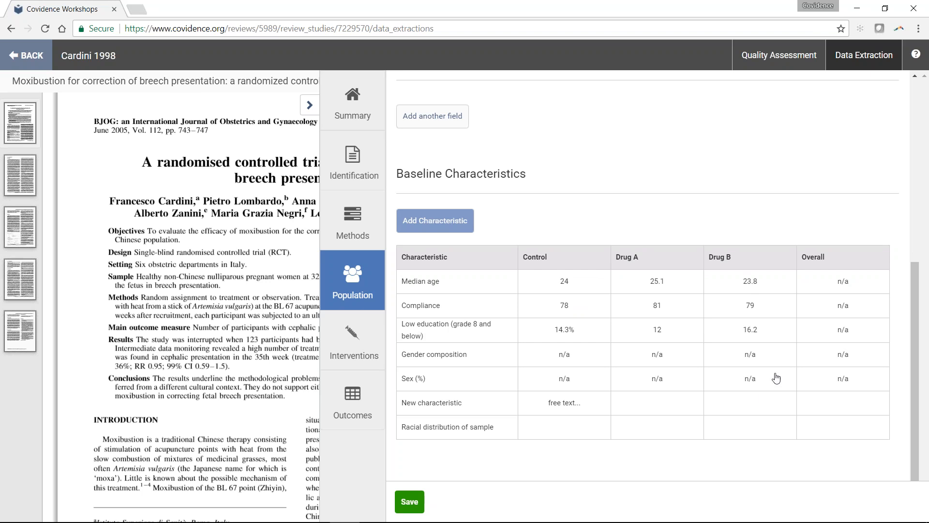
click(579, 330)
key(BackSpace)
click(589, 359)
- Review the Interventions section's list of interventions and the Description of Interventions table
click(365, 353)
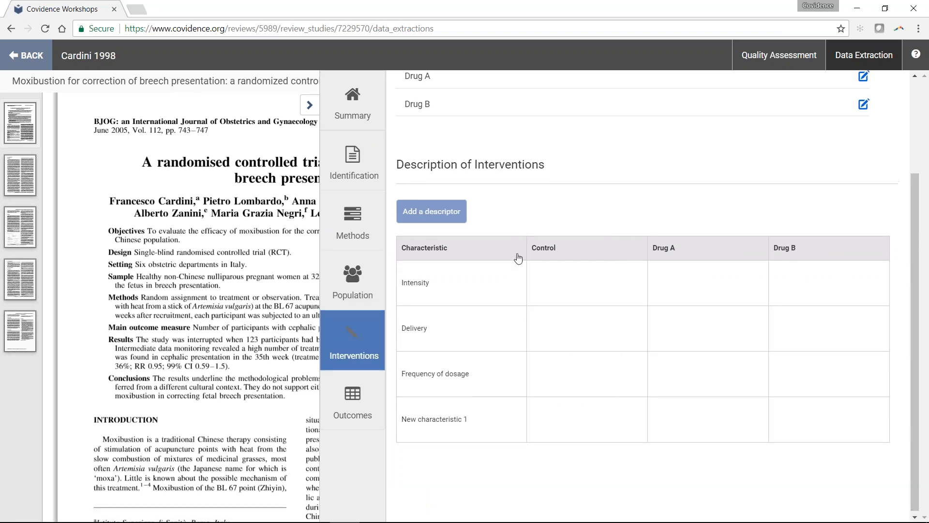
scroll(518, 255, up, 3)
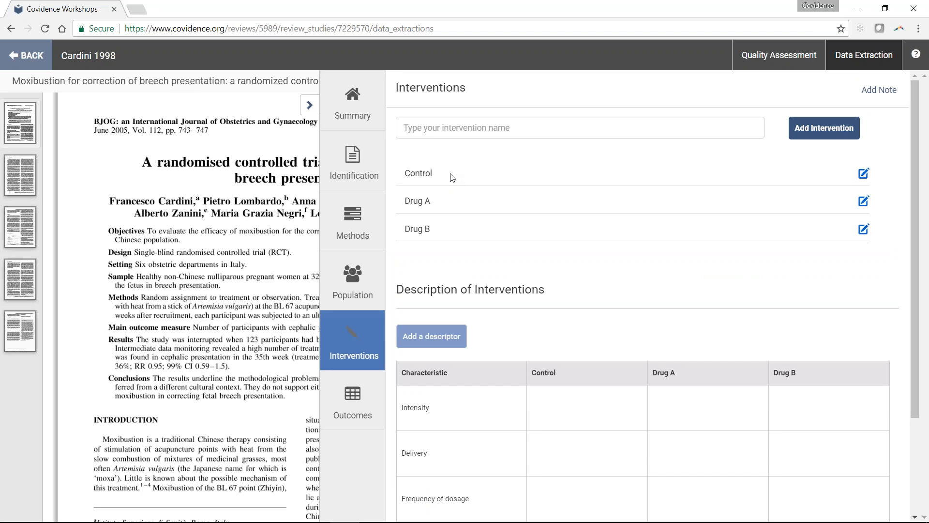
scroll(451, 177, down, 3)
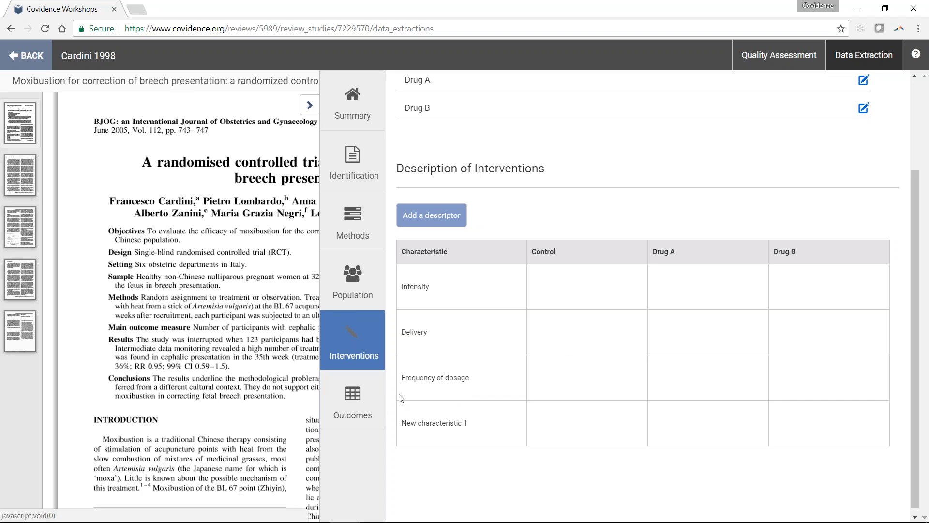
- In the Outcomes section, try to remove the missing data tag from the Control mean at 9 months in New continuous outcome
click(358, 401)
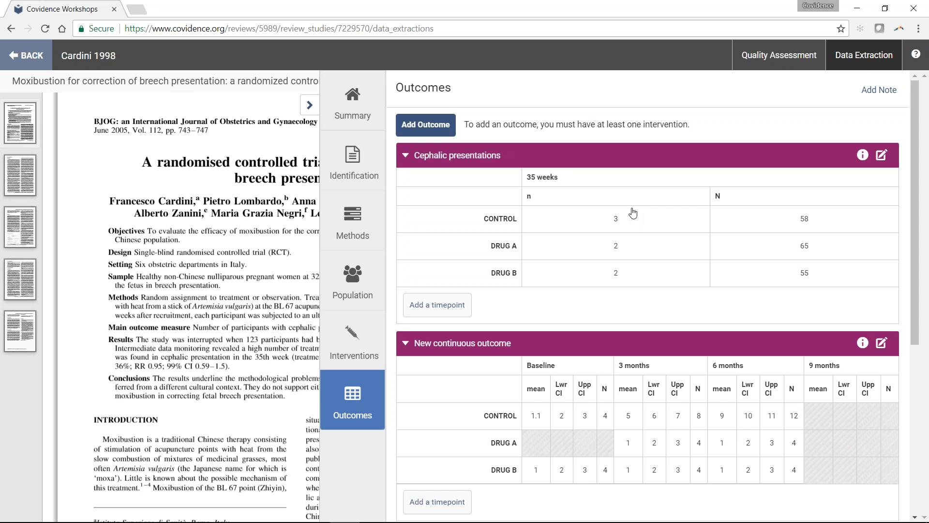
scroll(633, 213, down, 2)
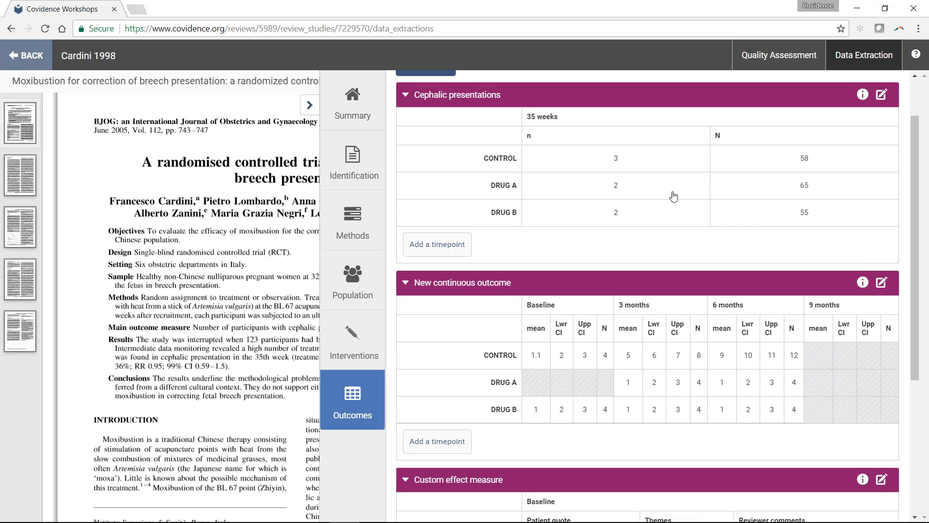
click(821, 362)
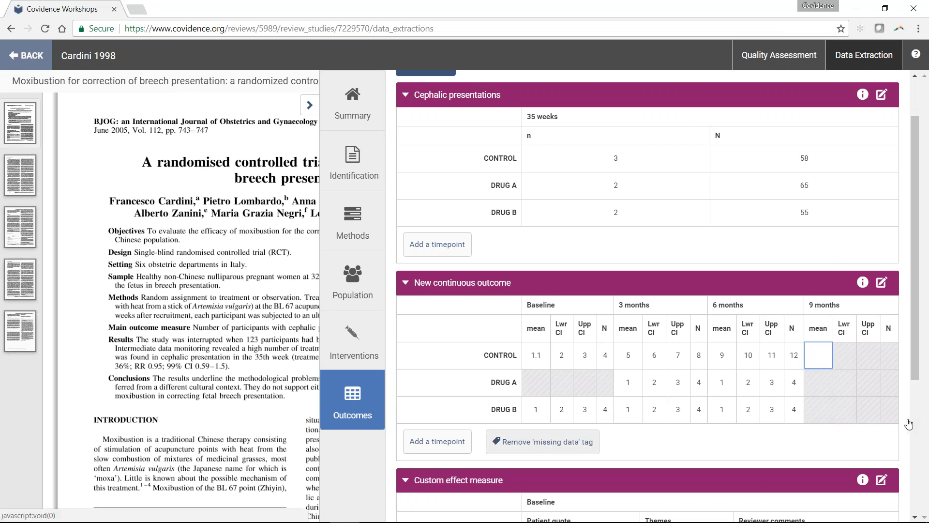
click(821, 362)
click(514, 441)
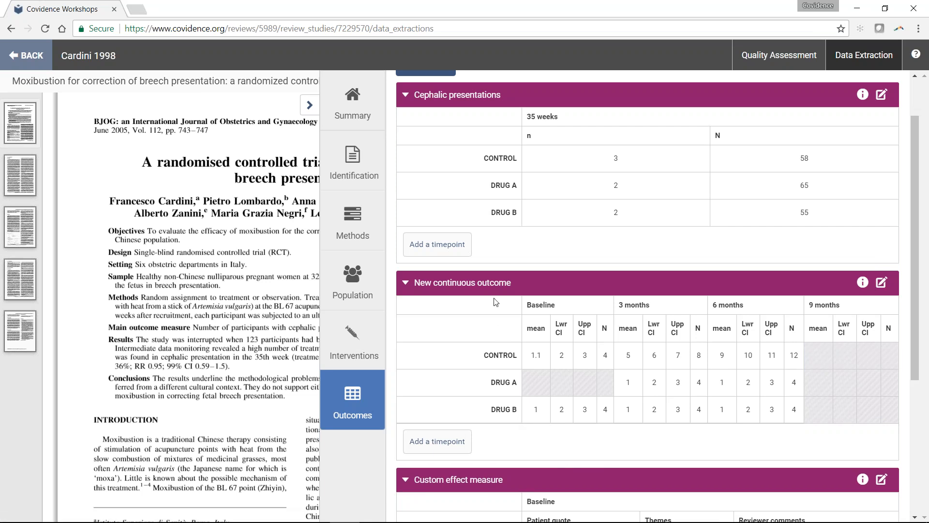
- Collapse the Cephalic presentations, New continuous outcome and Custom effect measure tables in the Outcomes section
click(454, 97)
click(421, 124)
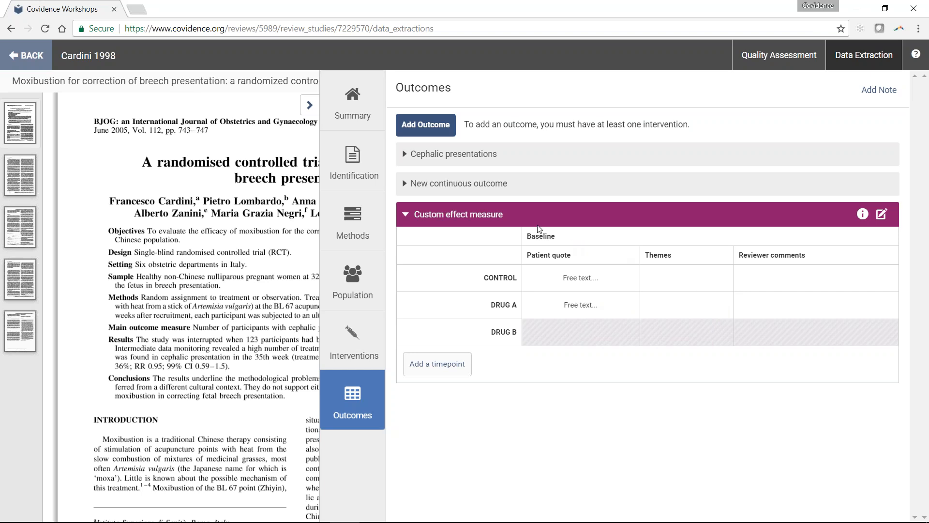
click(514, 219)
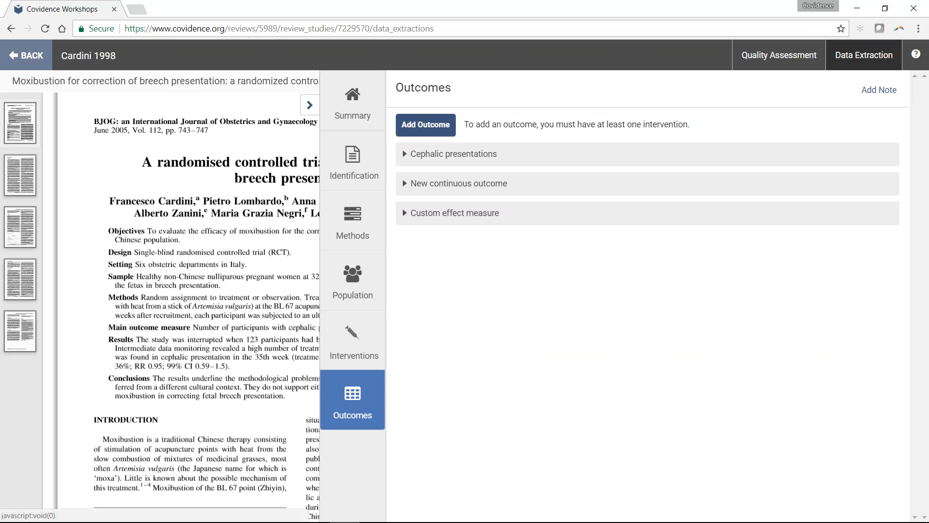
- Open the data extraction comparison from the summary and adopt the first reviewer's "Hospital" as the consensus Setting
click(353, 102)
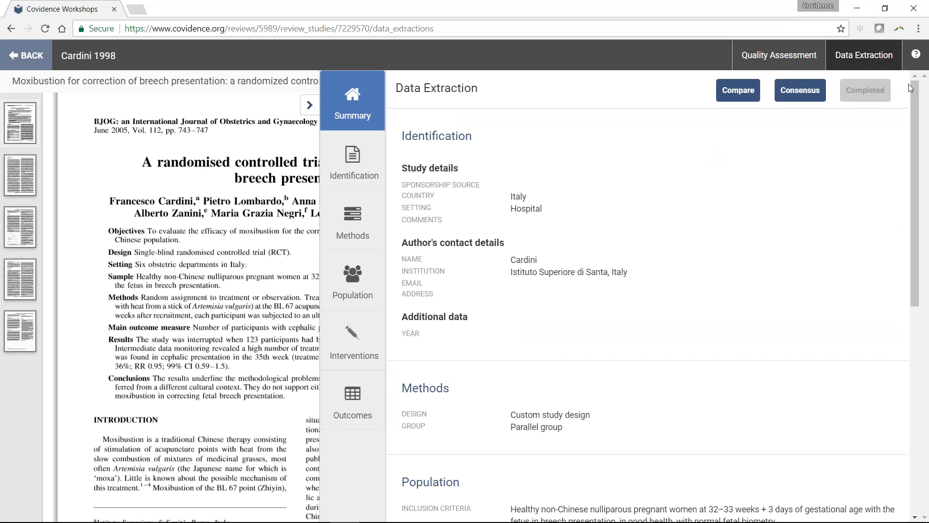
click(737, 90)
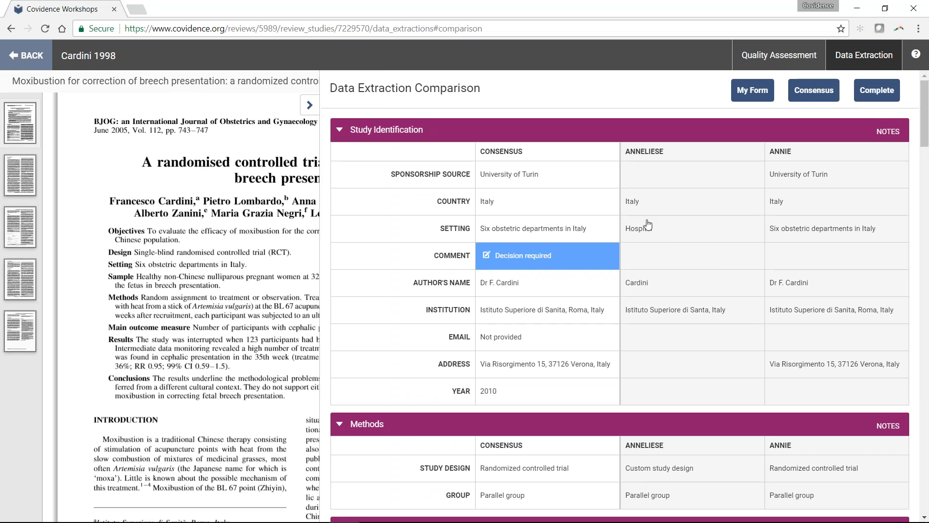
click(643, 237)
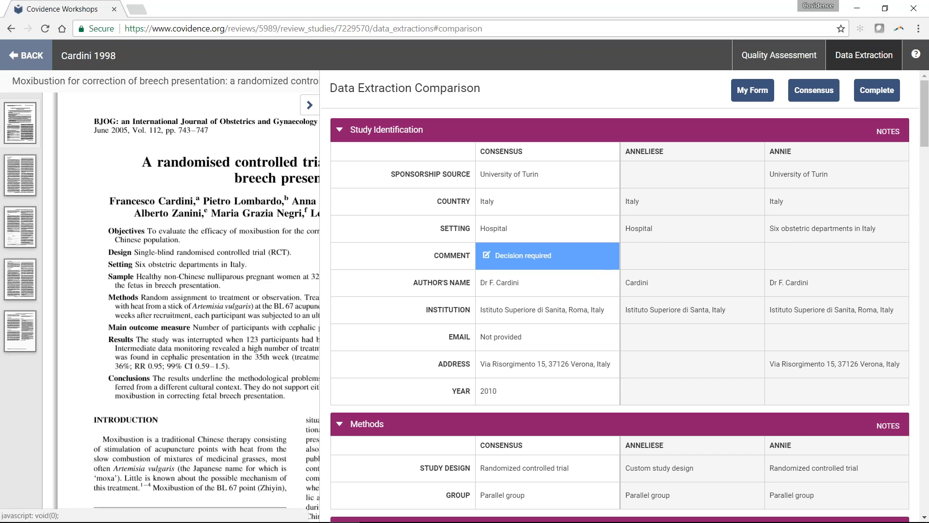
- Collapse the Study Identification, Methods, Population and Interventions sections in the Data Extraction Comparison
click(386, 129)
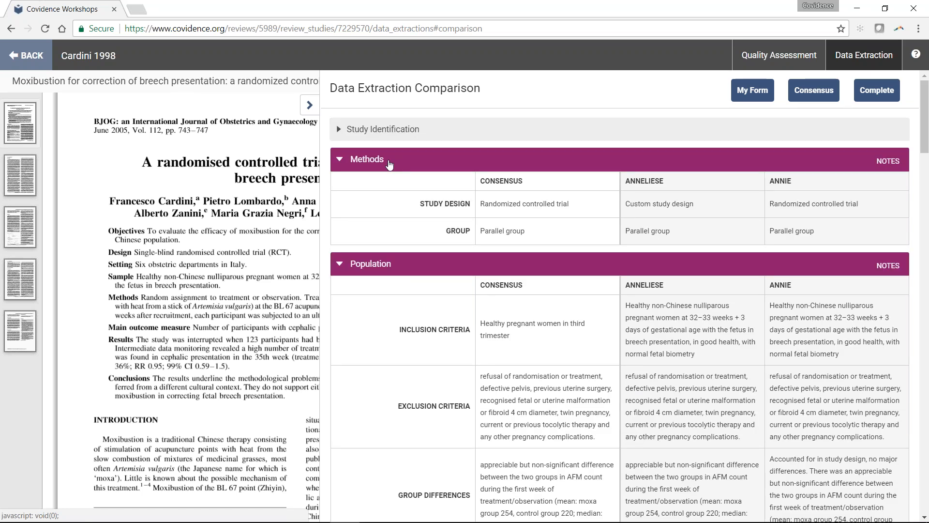
click(388, 163)
click(379, 193)
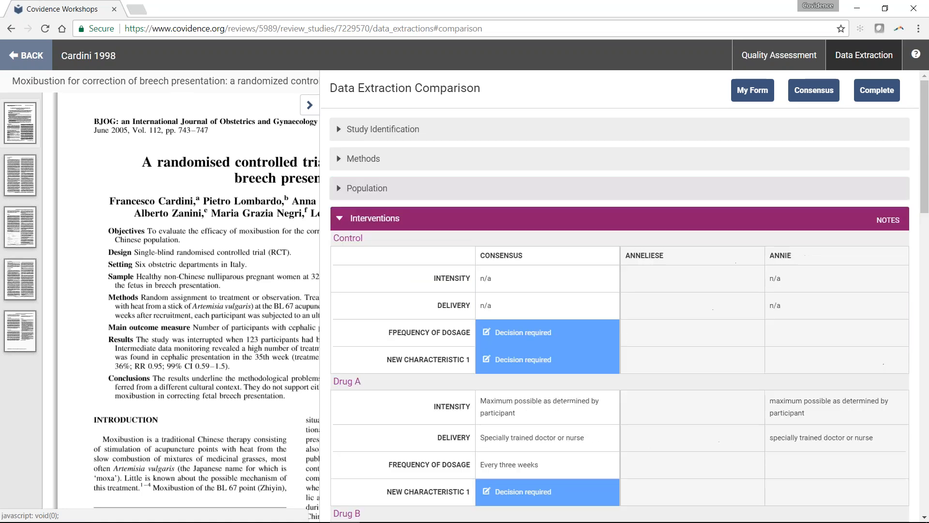
click(381, 219)
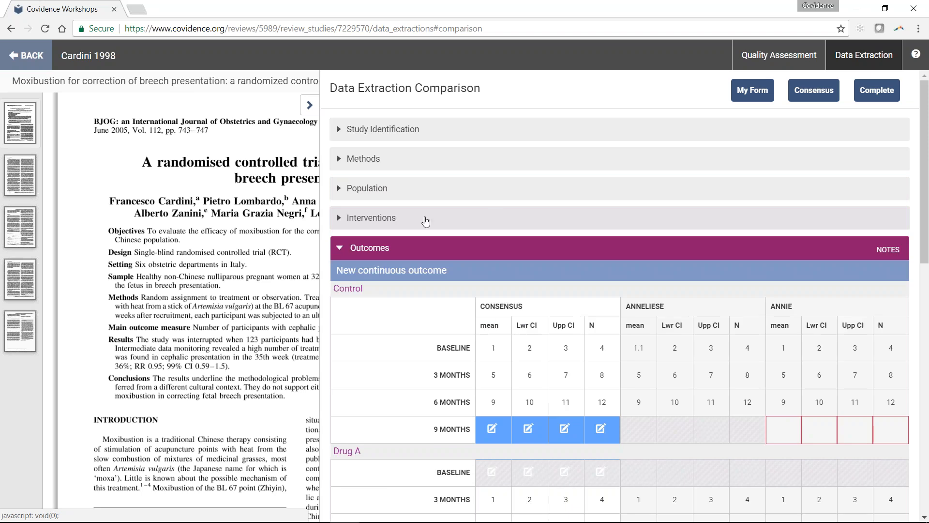
- Compare both reviewers' outcome values with the consensus for all outcomes, including cells needing a decision, and collapse the Outcomes section
scroll(492, 217, down, 8)
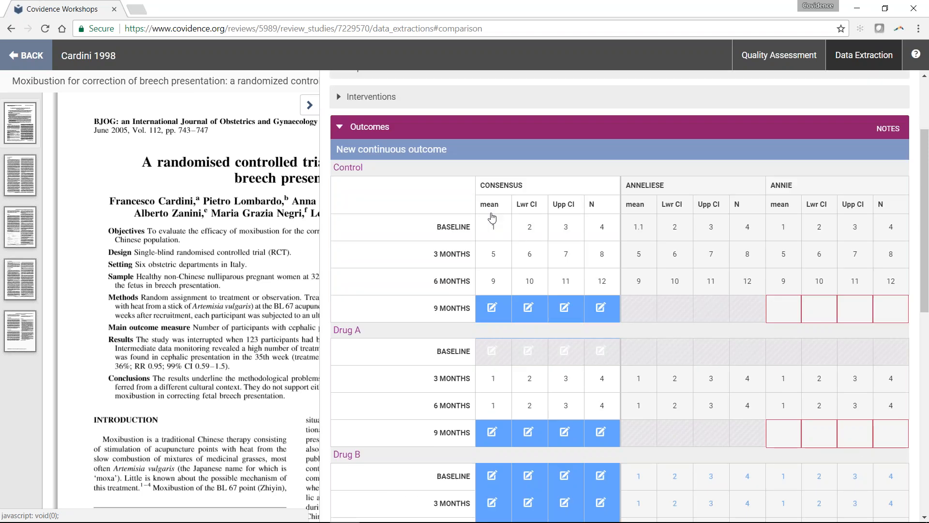
scroll(736, 280, down, 5)
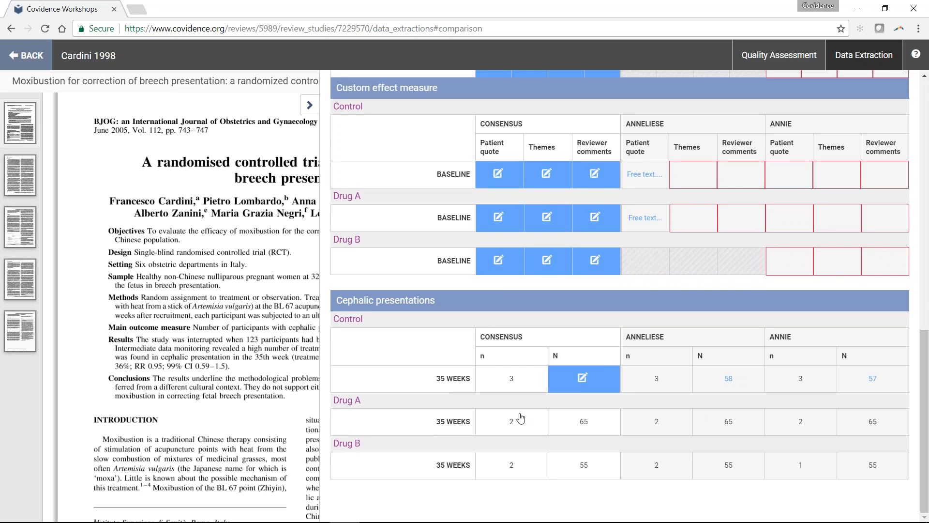
scroll(521, 417, up, 8)
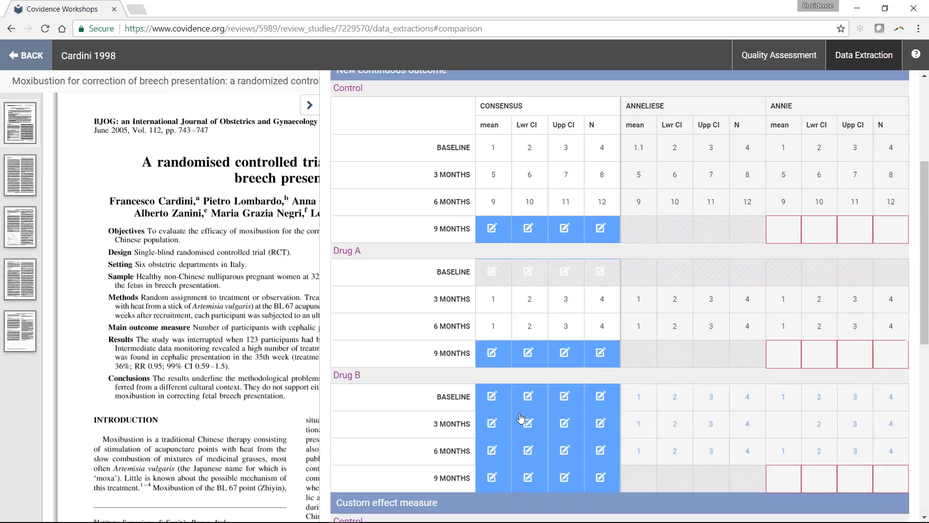
scroll(521, 417, up, 4)
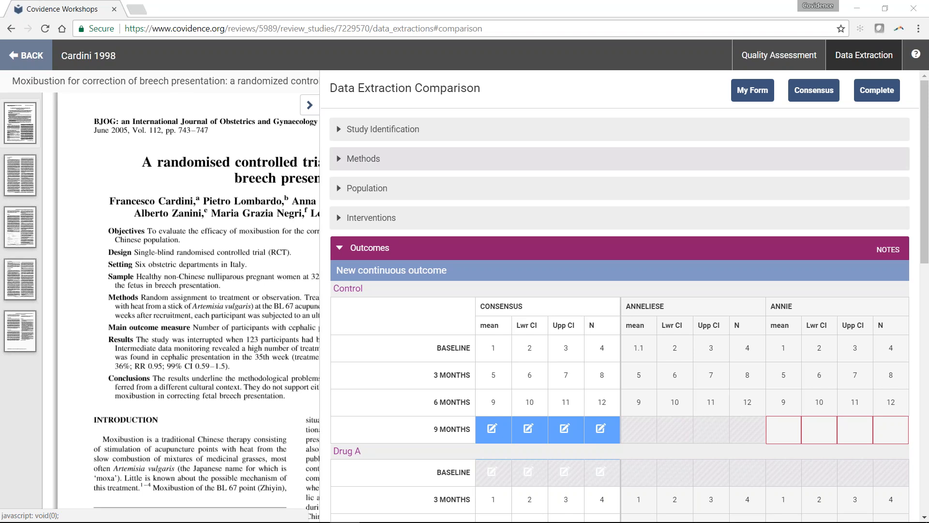
mouse_move(134, 511)
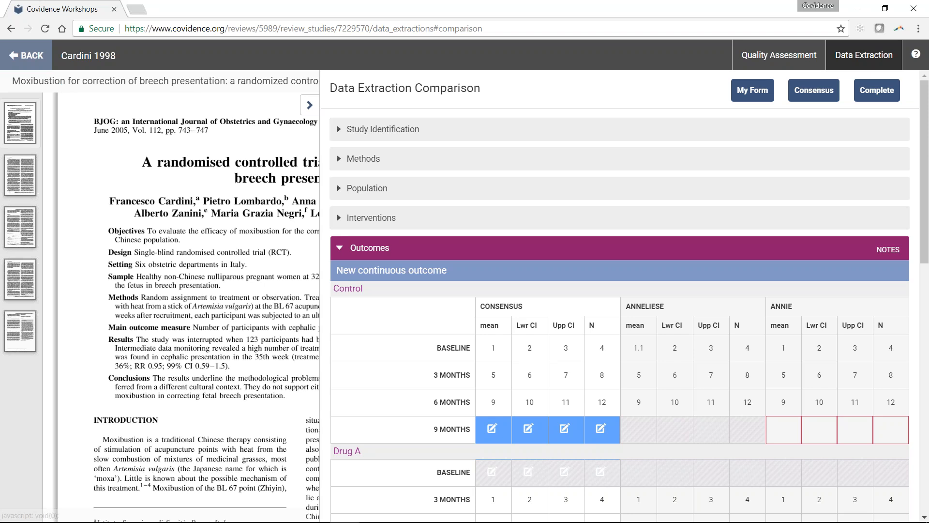
click(359, 248)
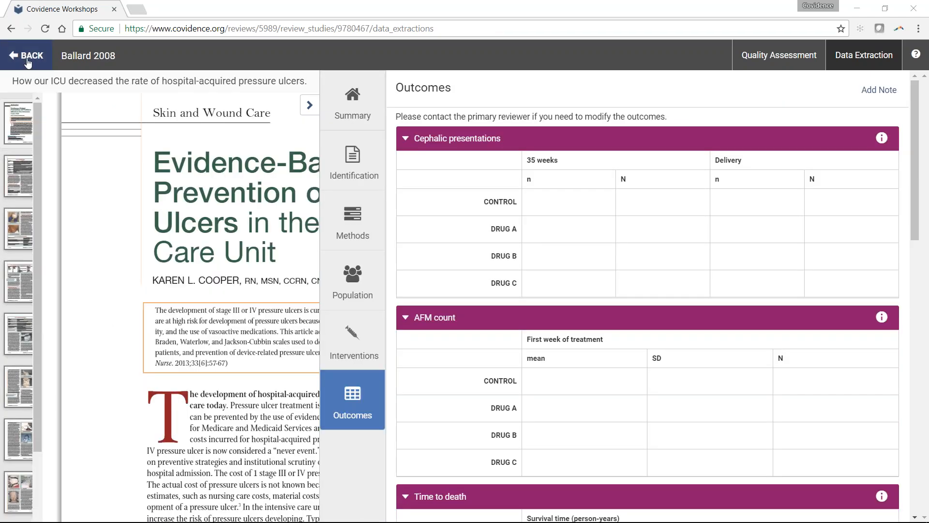
- Leave the Ballard 2008 data extraction form and return to the Extraction study list
click(27, 55)
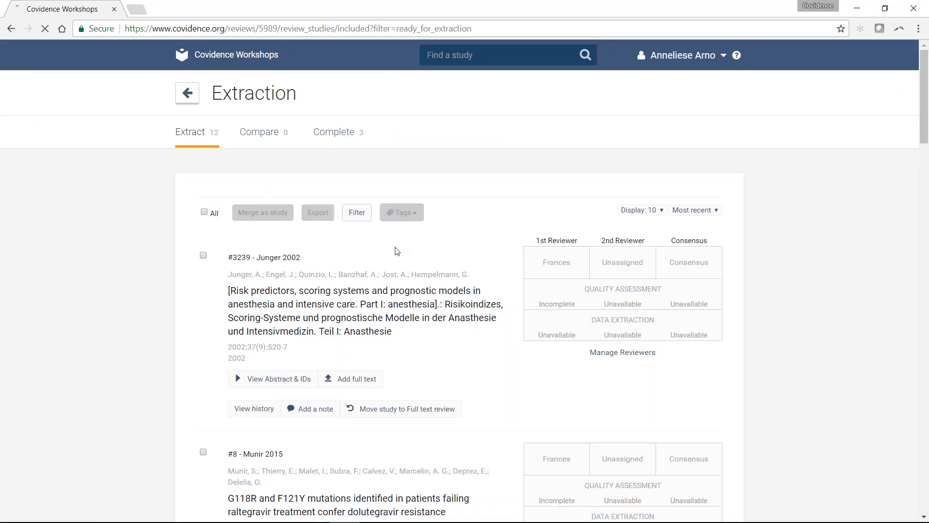
- Find the Ballard 2008 study in the Extraction list and start the second reviewer's data extraction
scroll(561, 216, down, 1)
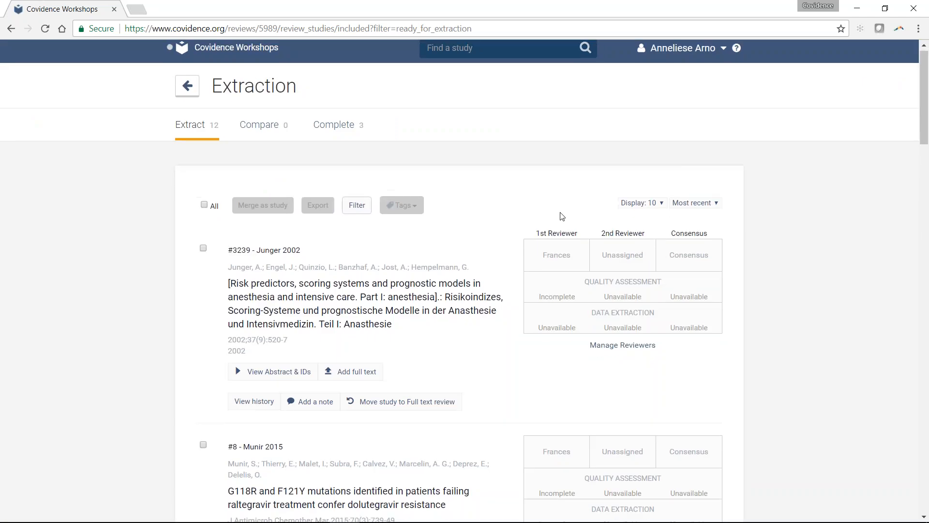
scroll(561, 216, down, 3)
scroll(561, 152, up, 1)
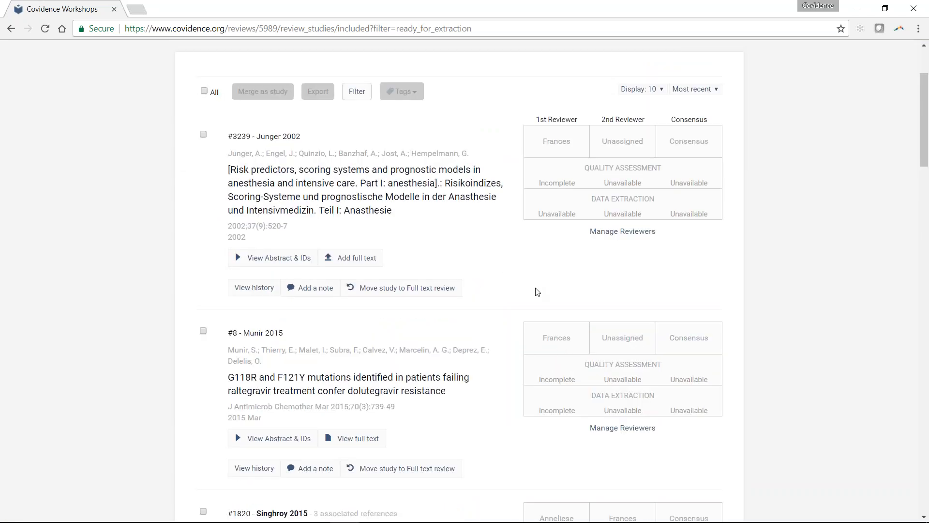
scroll(536, 292, down, 13)
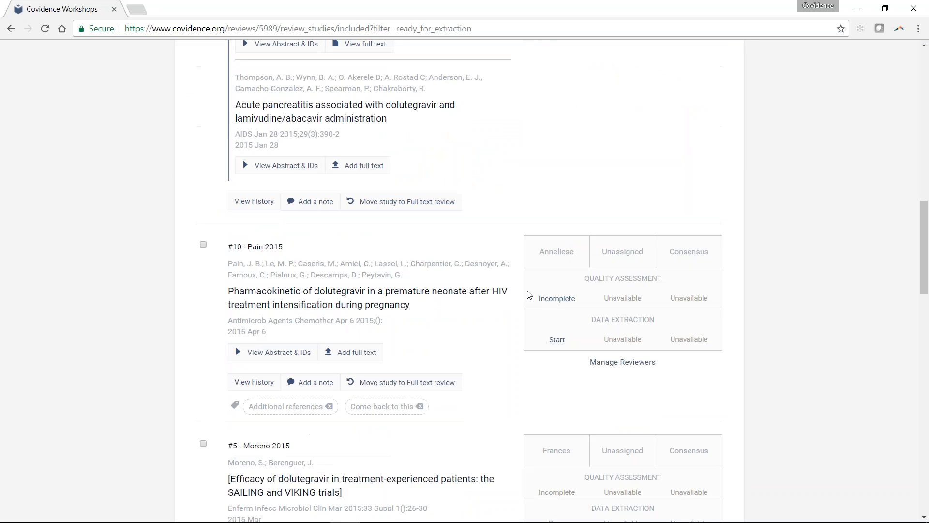
scroll(529, 294, down, 7)
scroll(528, 295, down, 16)
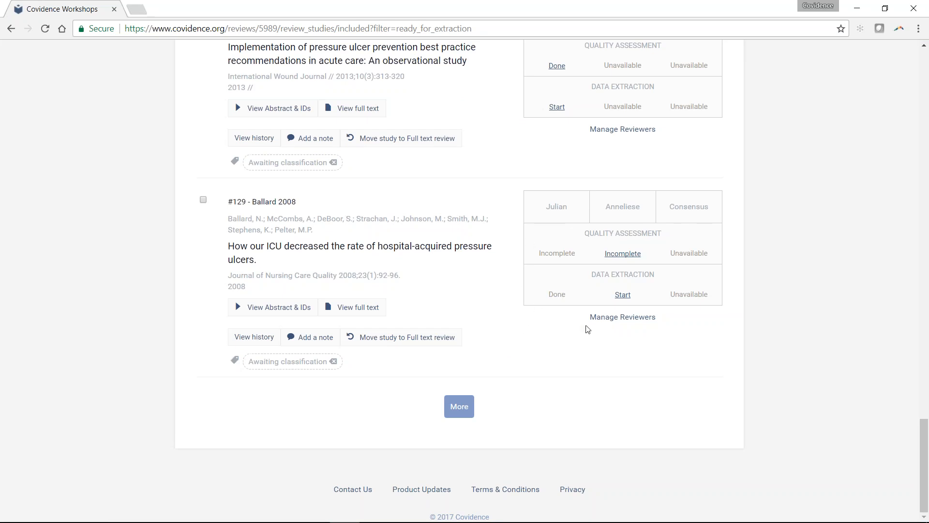
click(623, 295)
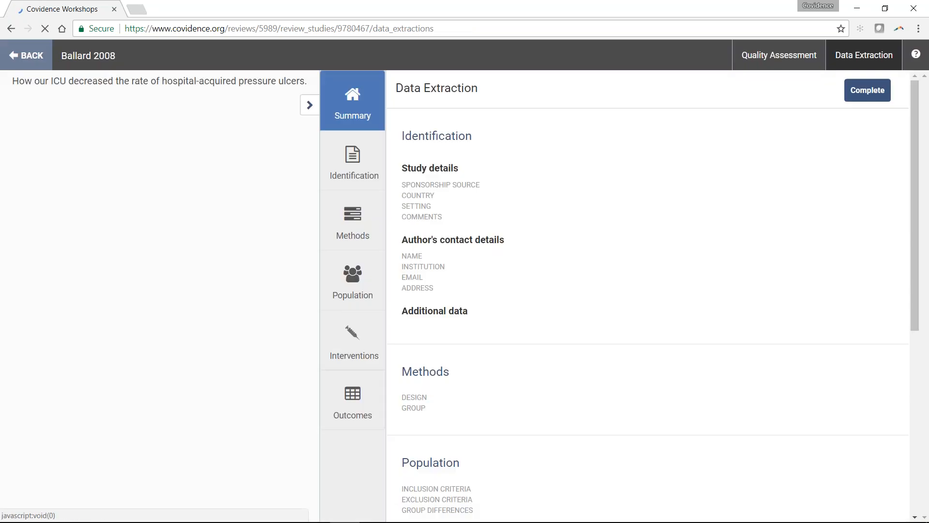
- Look through the second reviewer's Outcomes, Interventions, Population and Summary sections for Ballard 2008, and return to the Extraction list
click(383, 392)
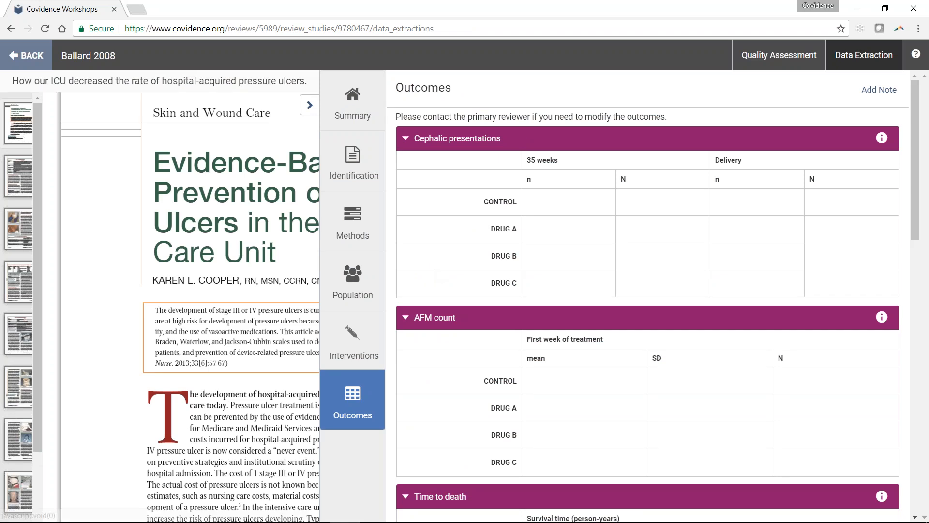
click(363, 327)
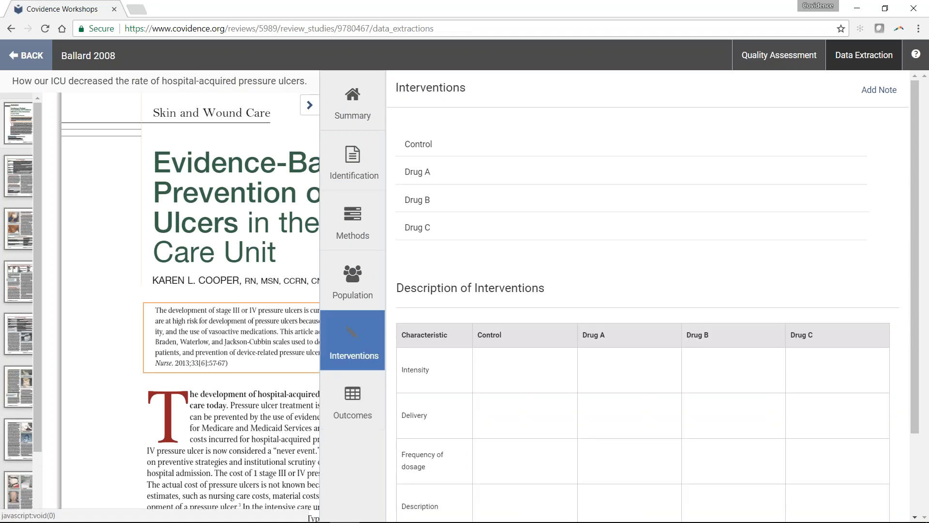
click(352, 289)
scroll(498, 221, down, 5)
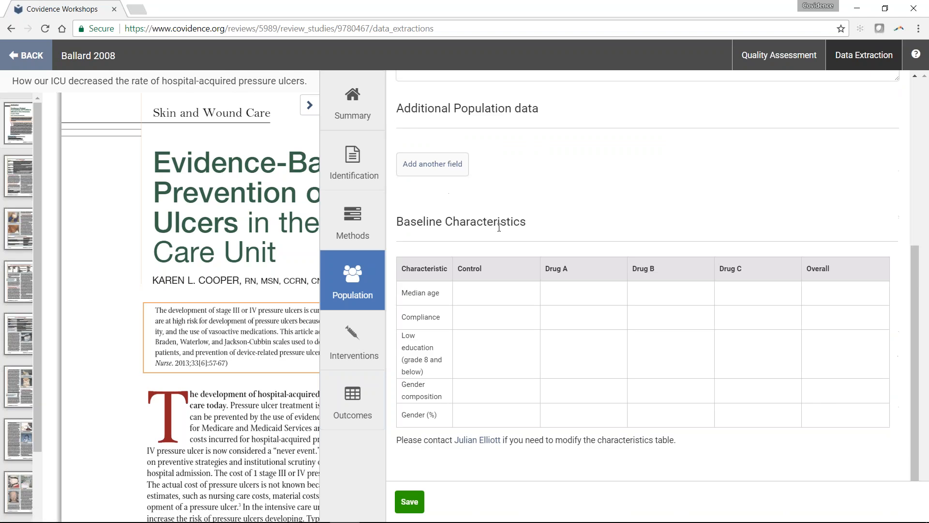
click(345, 347)
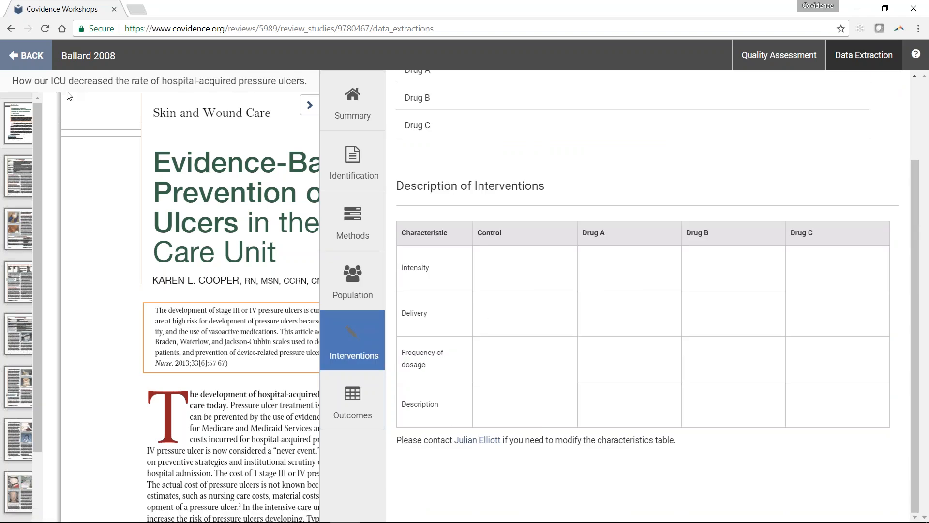
click(357, 98)
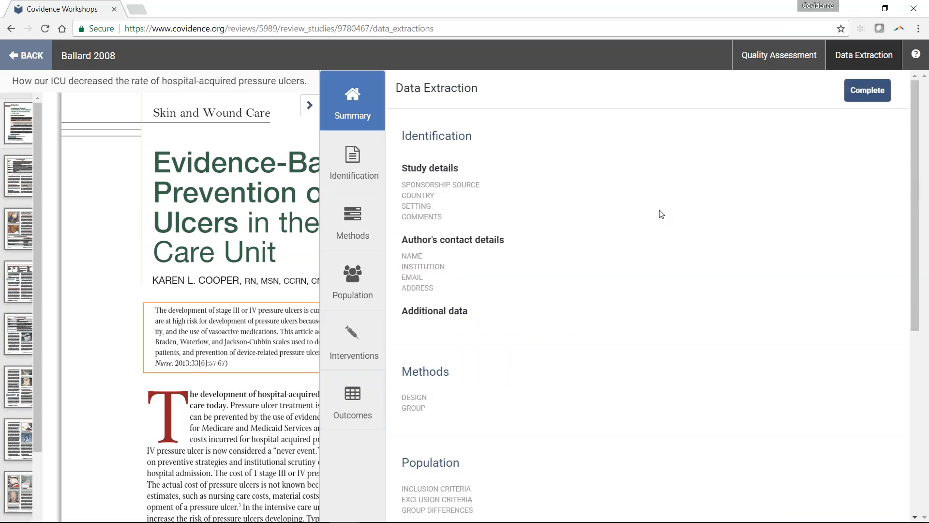
click(28, 55)
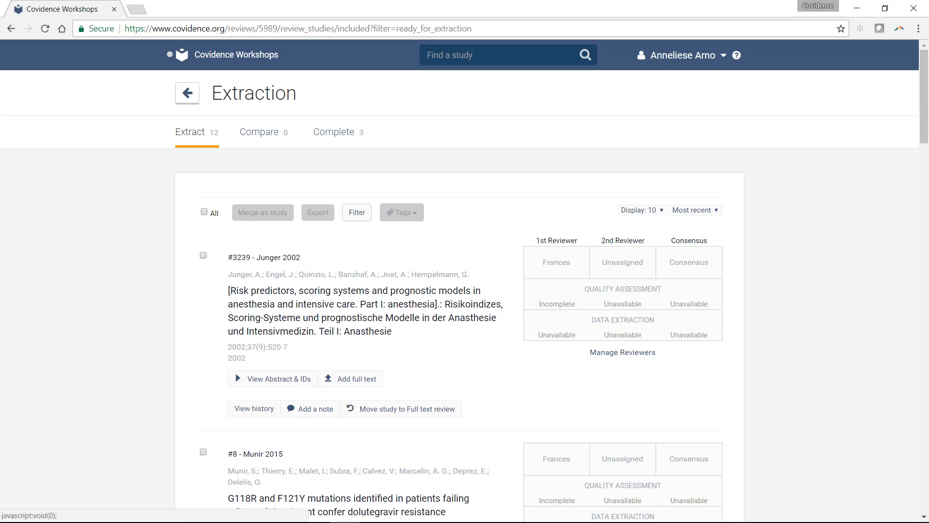
- View the available 1st and 2nd Reviewer choices for the Junger 2002 study and leave without saving
click(622, 352)
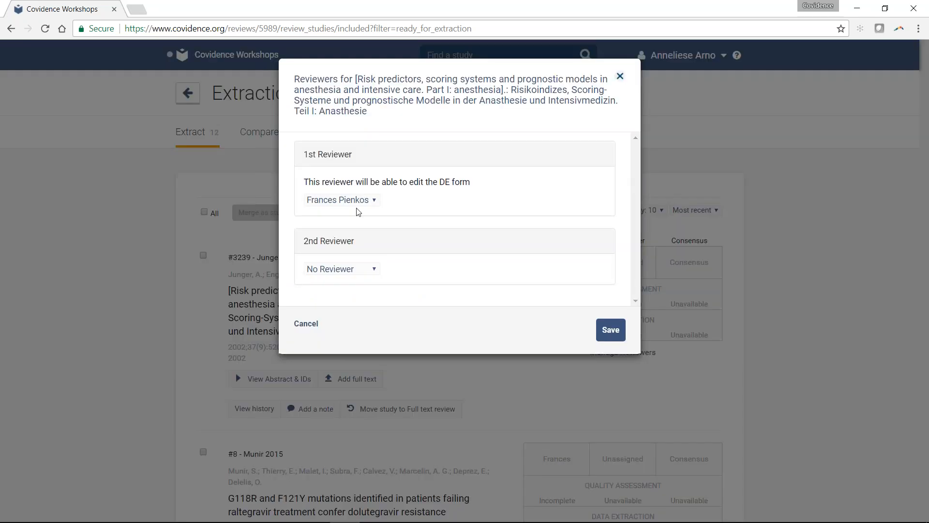
click(371, 200)
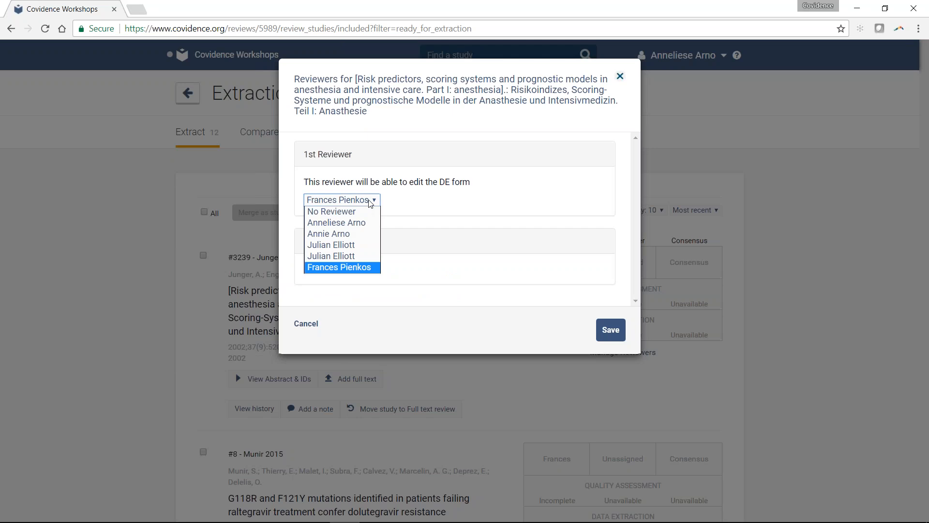
click(371, 200)
click(363, 269)
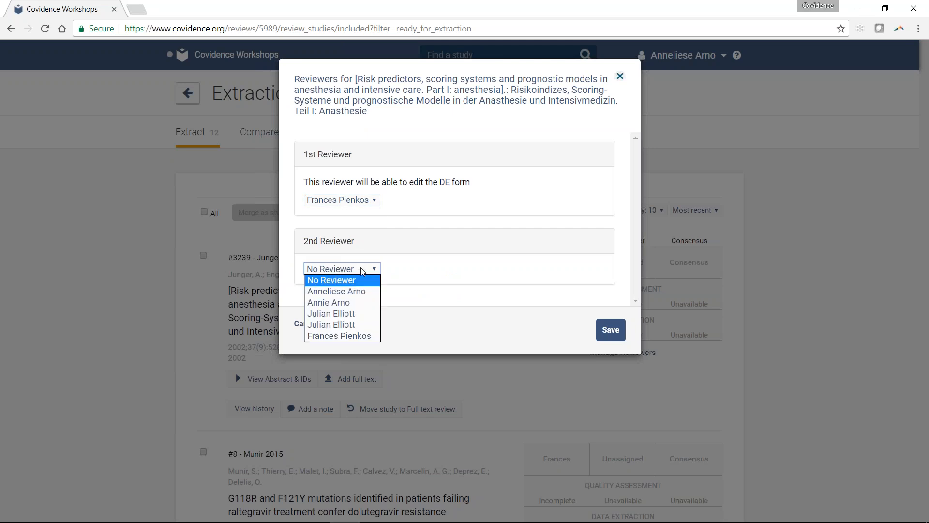
click(363, 269)
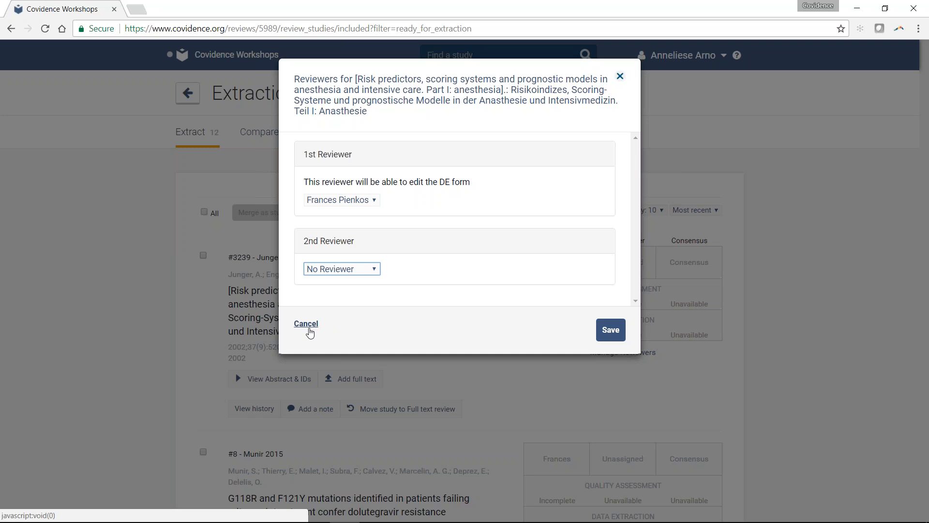
click(306, 324)
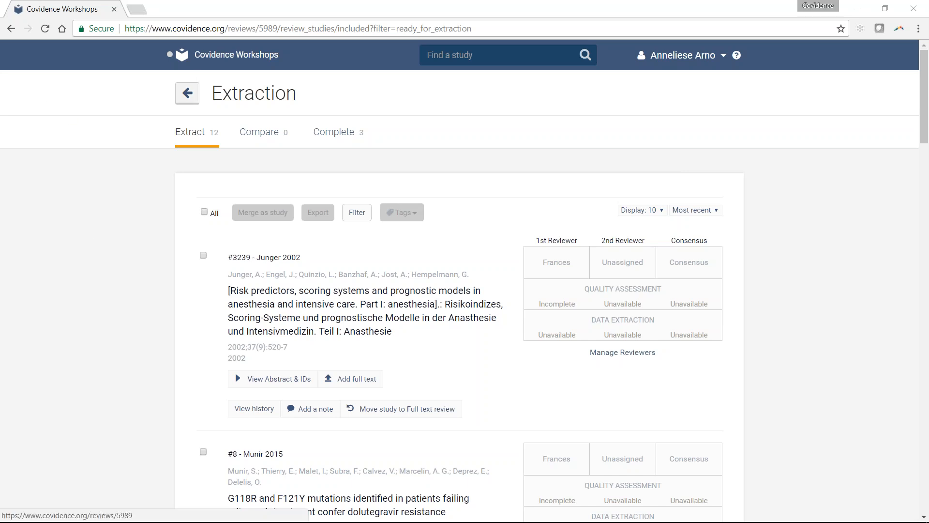
- Go to the review's Export page and set up an Excel export of the Included category with extracted data
click(189, 93)
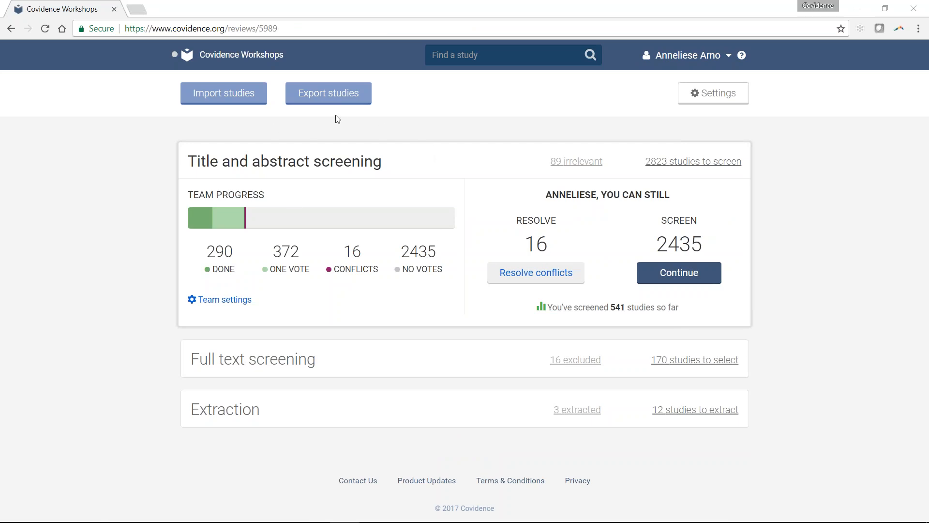
click(337, 102)
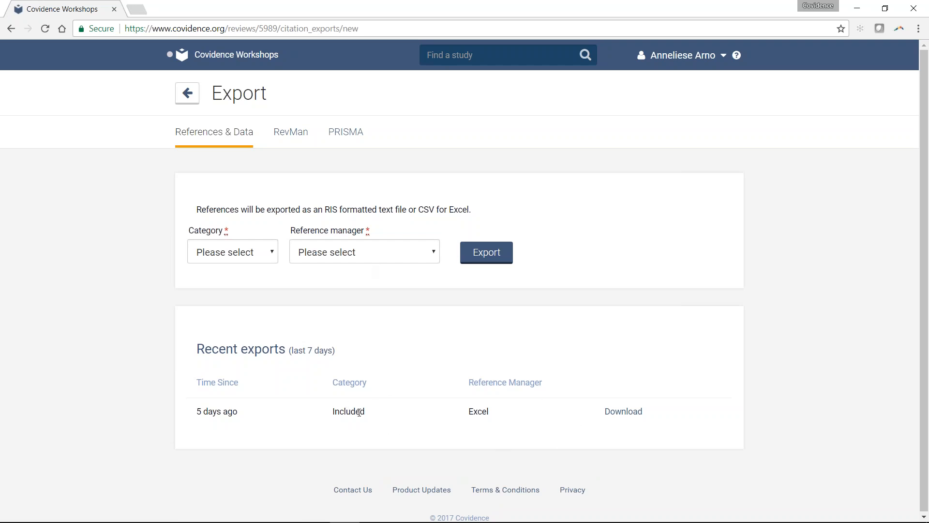
click(252, 258)
click(244, 304)
click(455, 286)
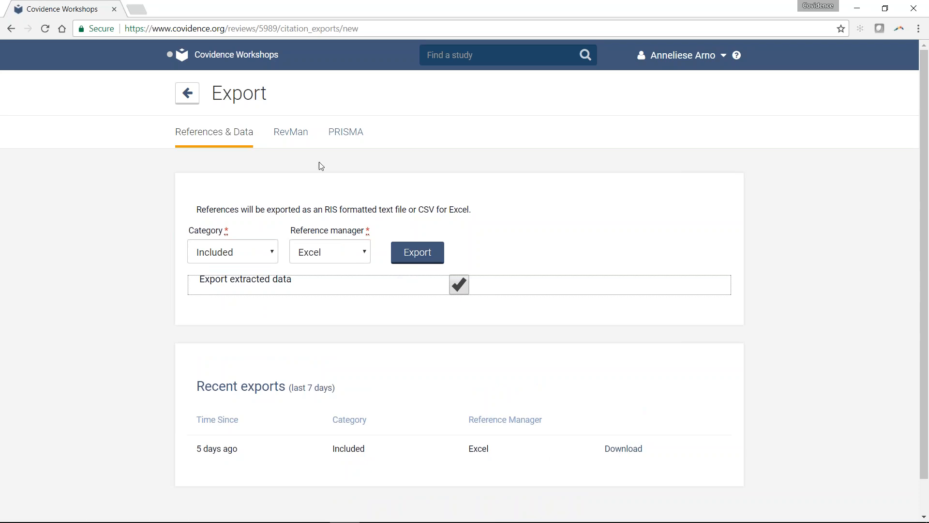
- Examine the RevMan export options, including the comparison tables and the instructions for uploading a RevMan file
click(305, 135)
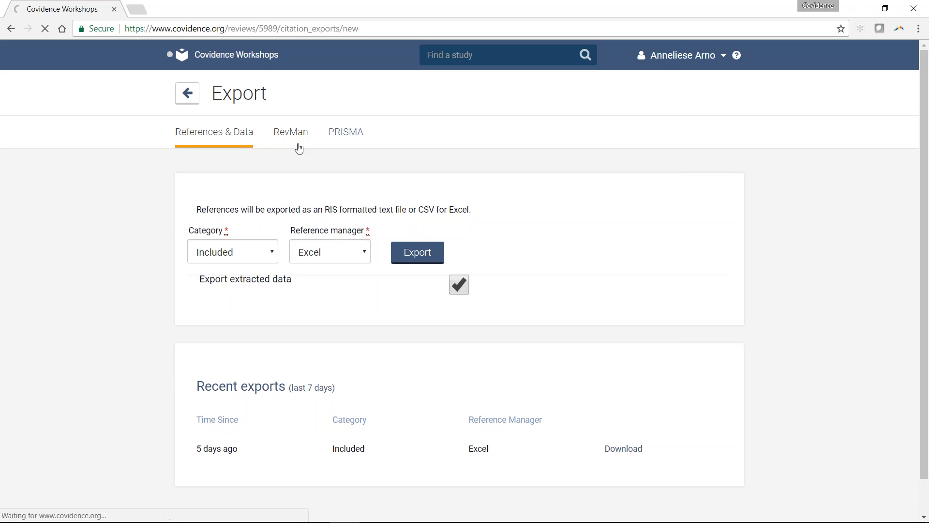
scroll(357, 198, down, 1)
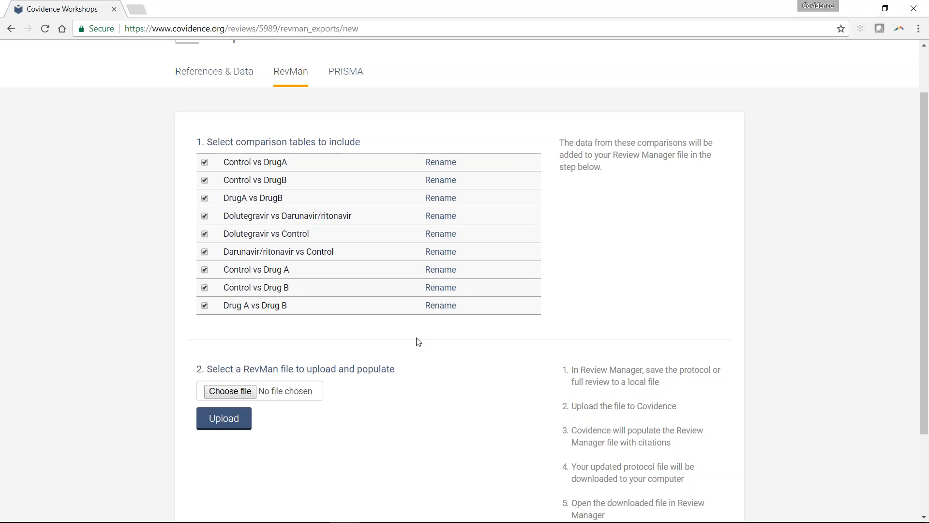
scroll(418, 342, down, 1)
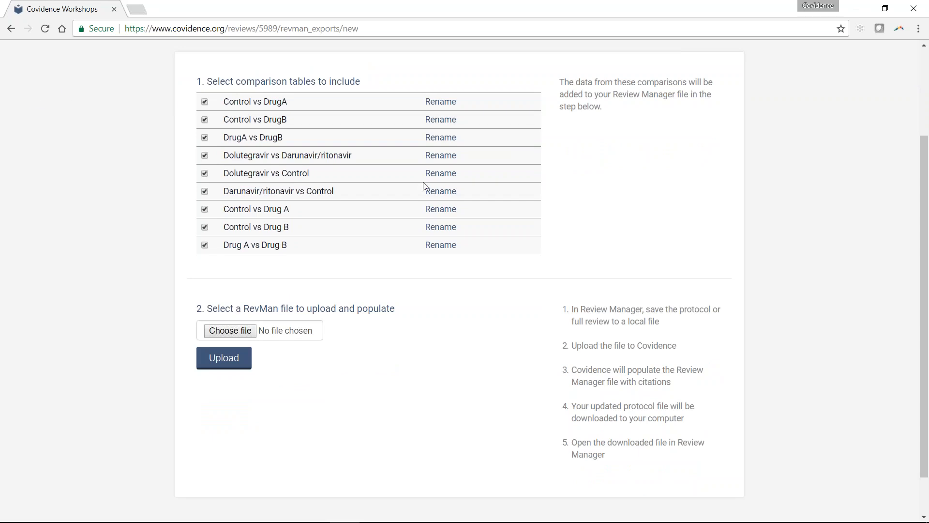
scroll(424, 184, up, 2)
- Review the PRISMA flow diagram, show its exportable text data and close the text view
click(346, 131)
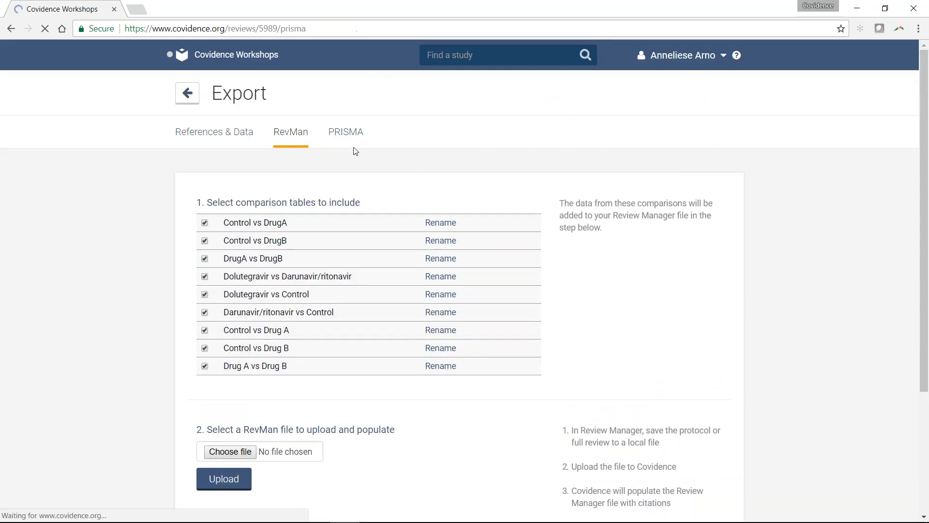
scroll(565, 306, down, 3)
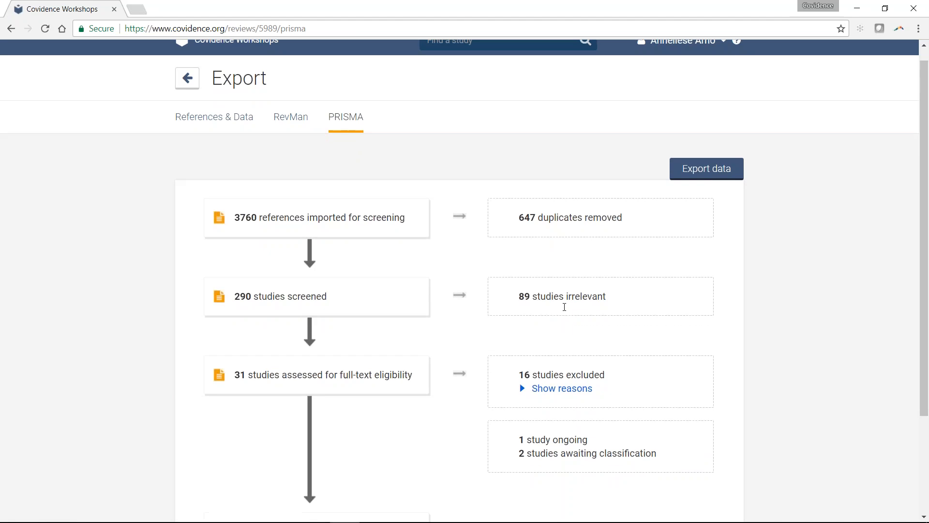
scroll(214, 147, up, 1)
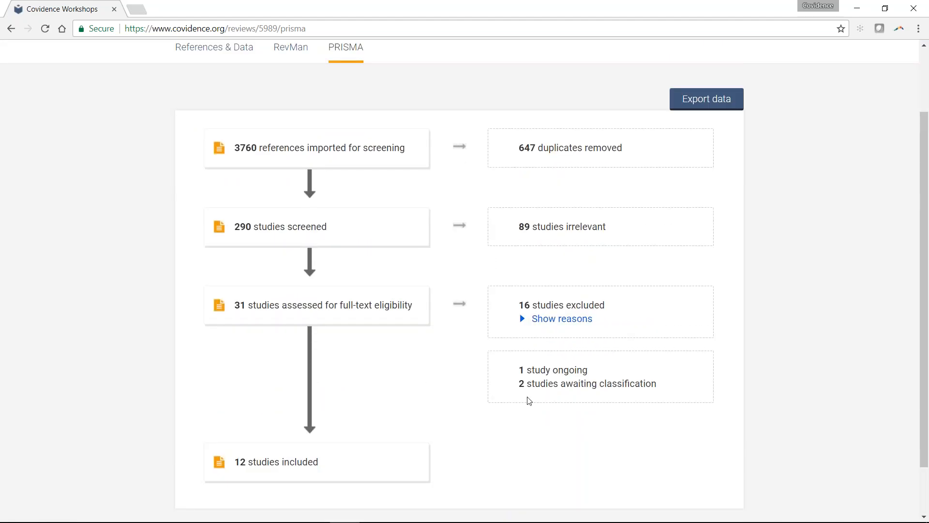
click(717, 105)
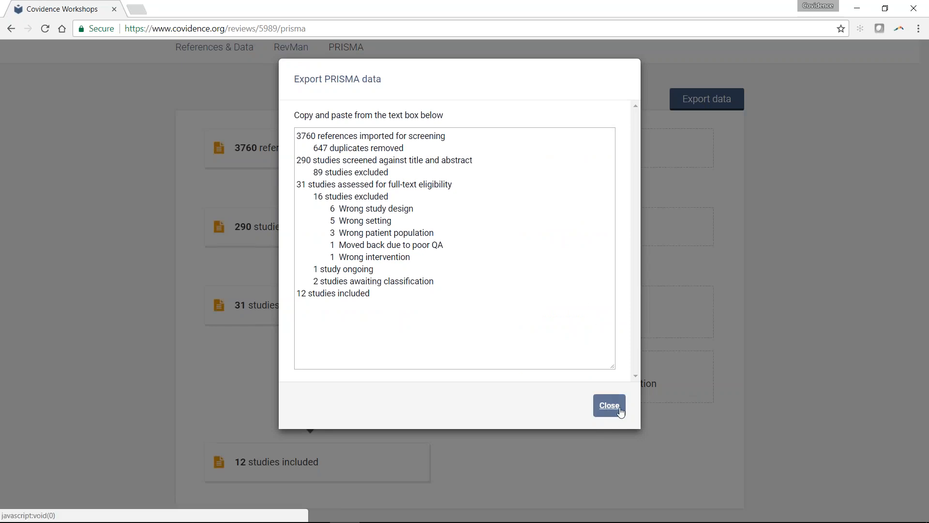
click(609, 406)
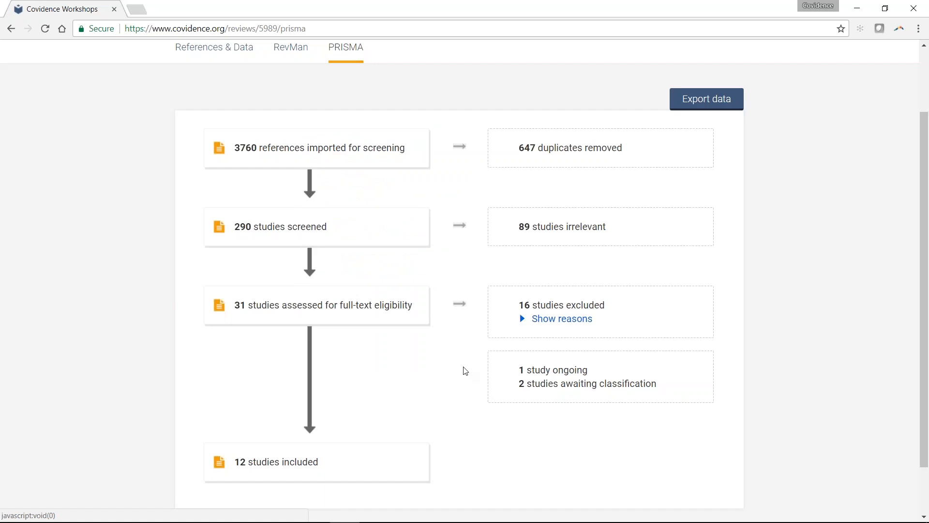
- Open the Covidence Knowledge Base from Feedback & Support
scroll(465, 371, up, 2)
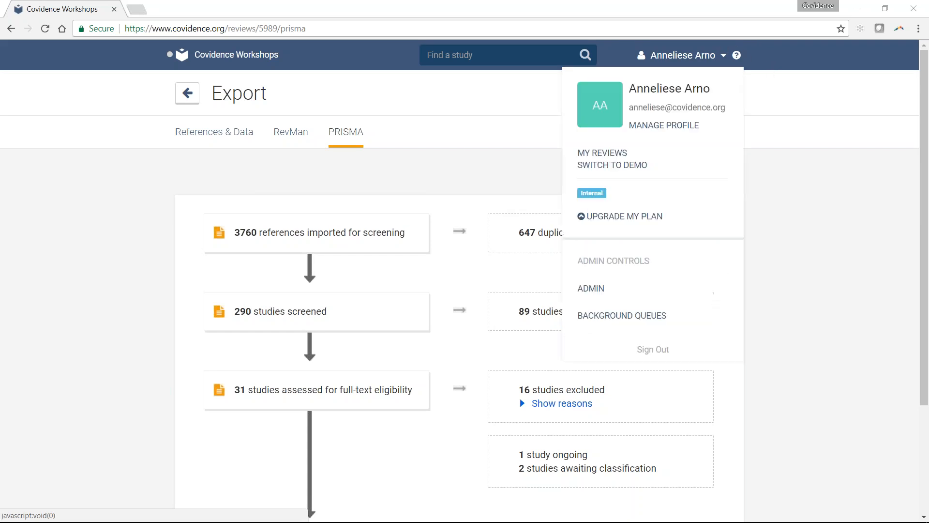
click(737, 58)
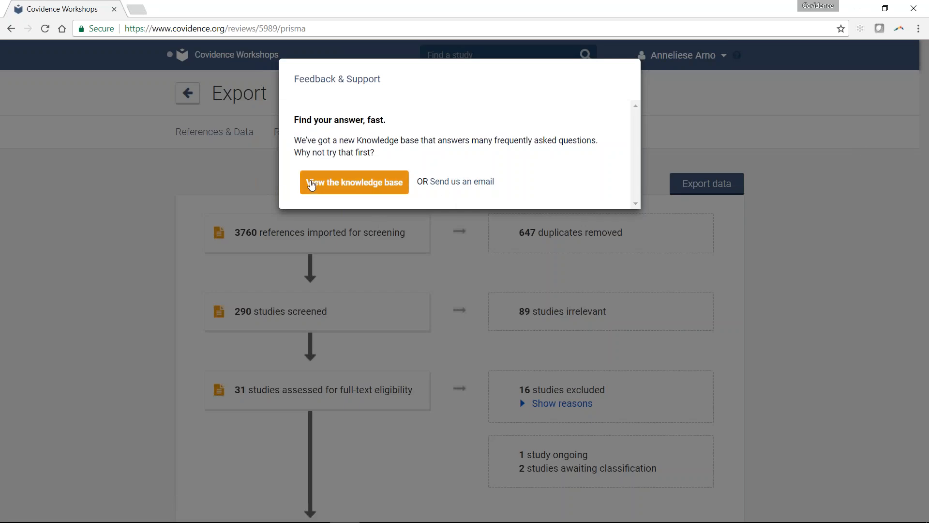
click(311, 186)
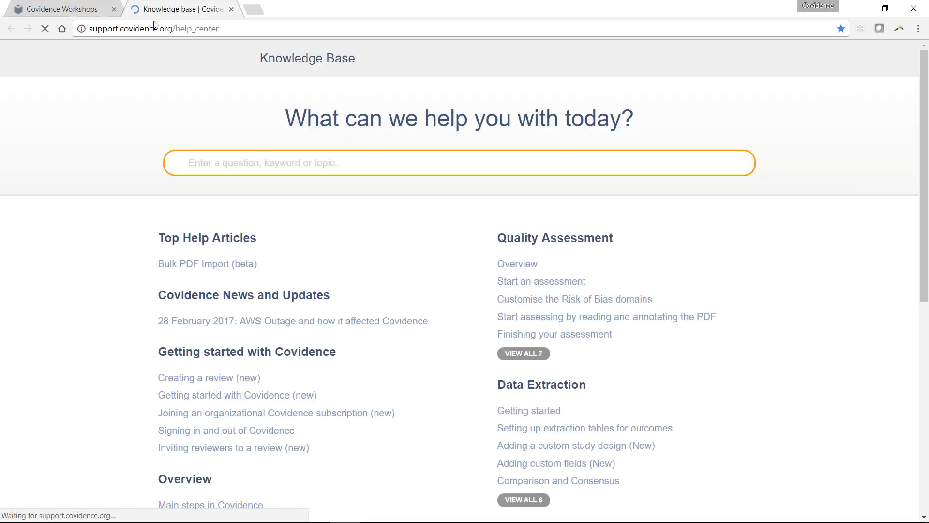
- Browse the Knowledge Base help topics and return to the PRISMA flow diagram in the Covidence Workshops review
scroll(473, 268, down, 6)
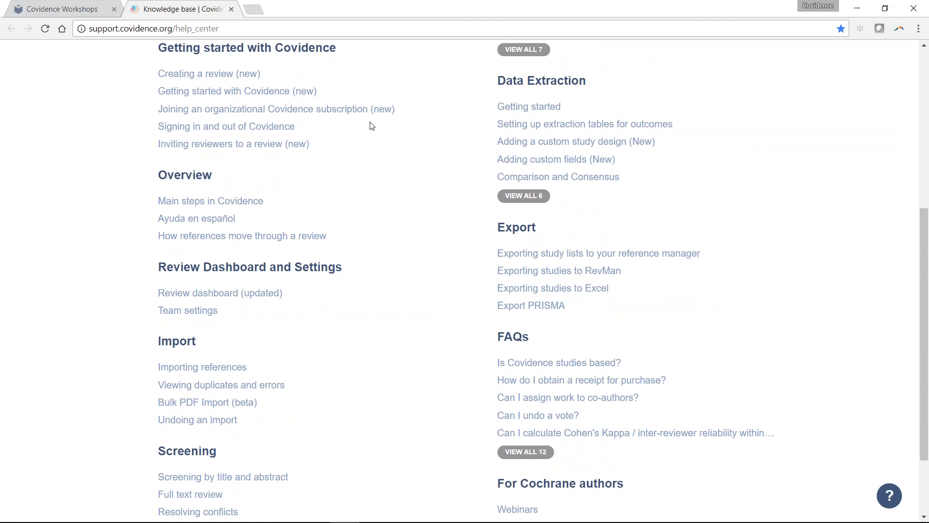
scroll(371, 126, down, 2)
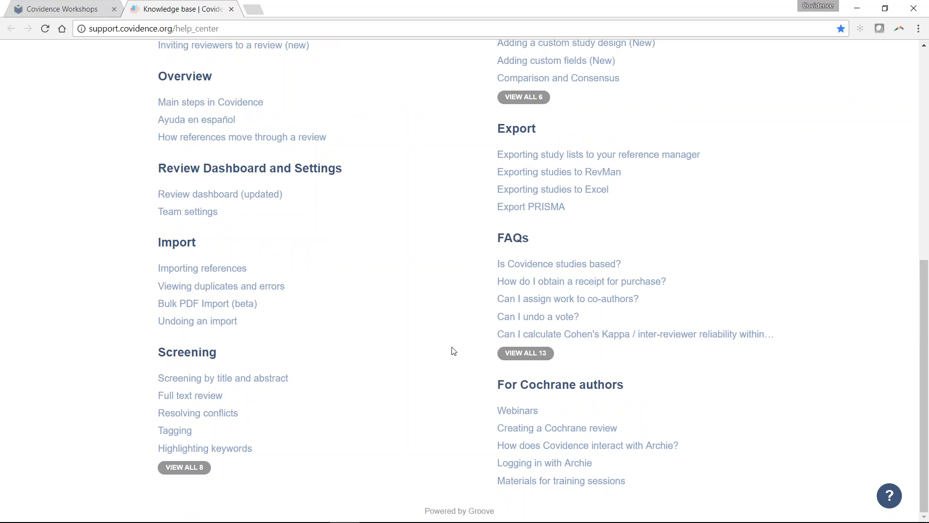
scroll(453, 350, up, 1)
scroll(453, 351, up, 3)
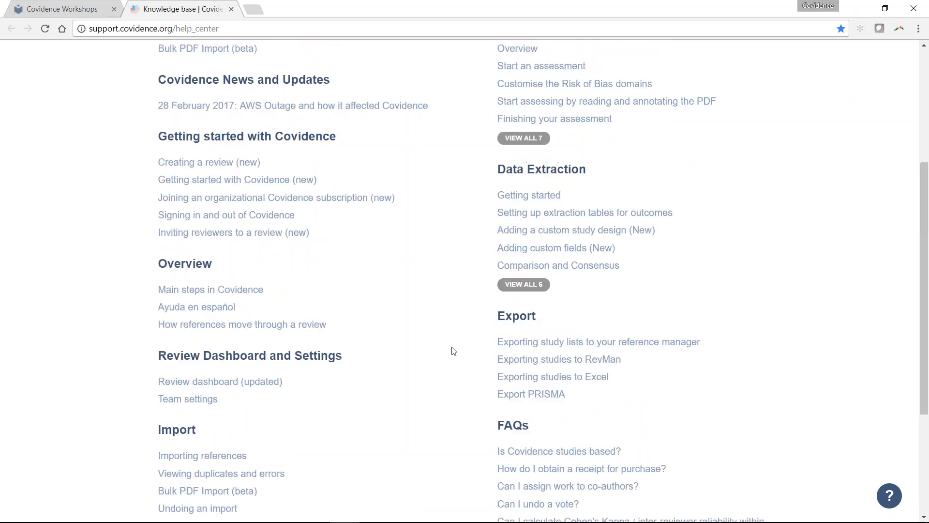
scroll(453, 350, up, 3)
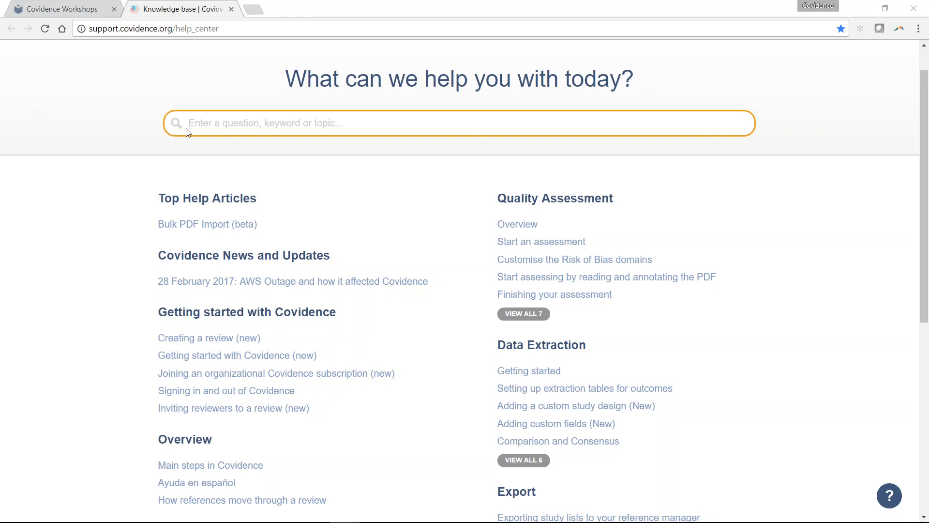
scroll(217, 141, up, 1)
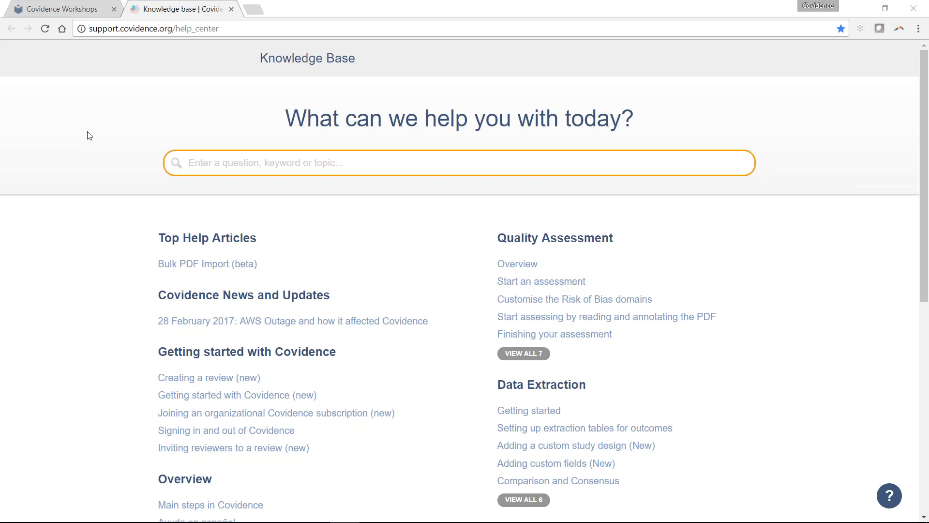
click(73, 9)
scroll(243, 193, down, 3)
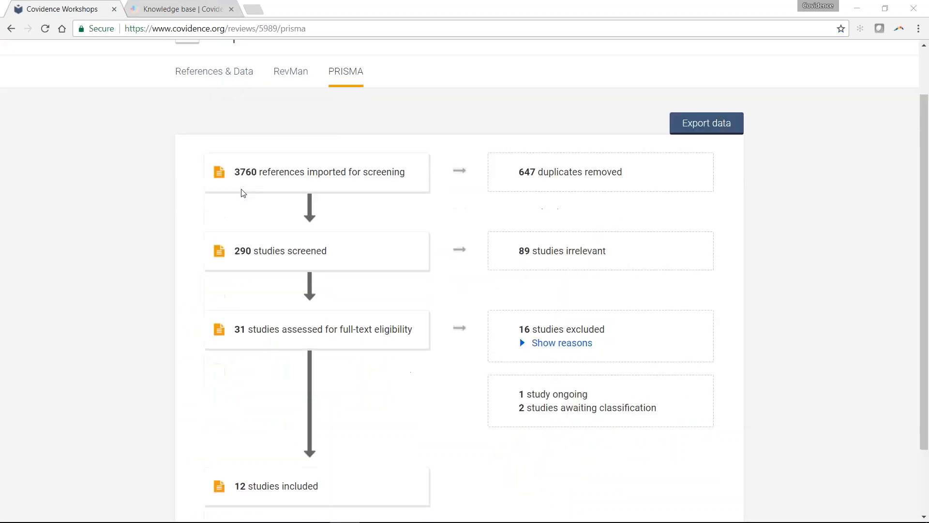